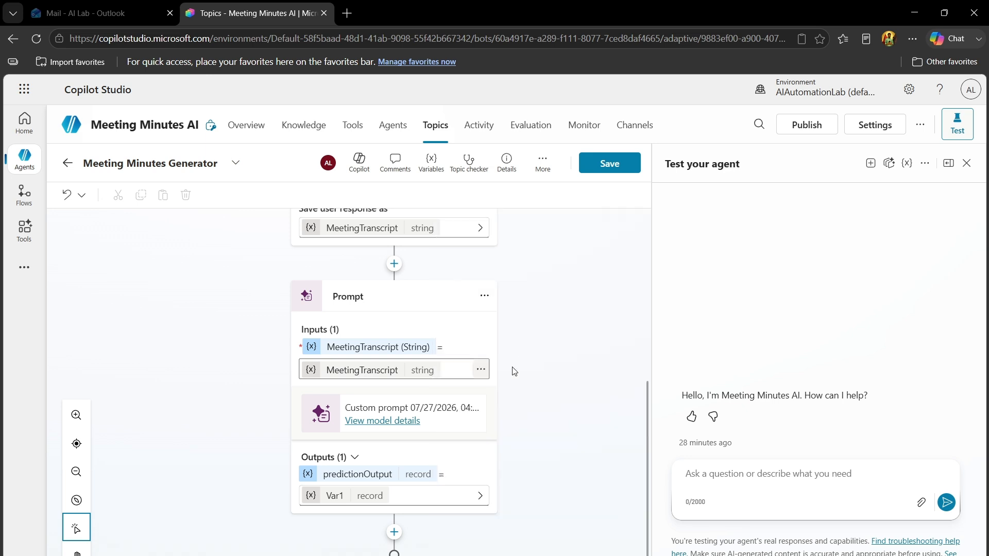
Rename the prompt's output variable to MeetingMinutesResponse, and save the topic
left_click(612, 171)
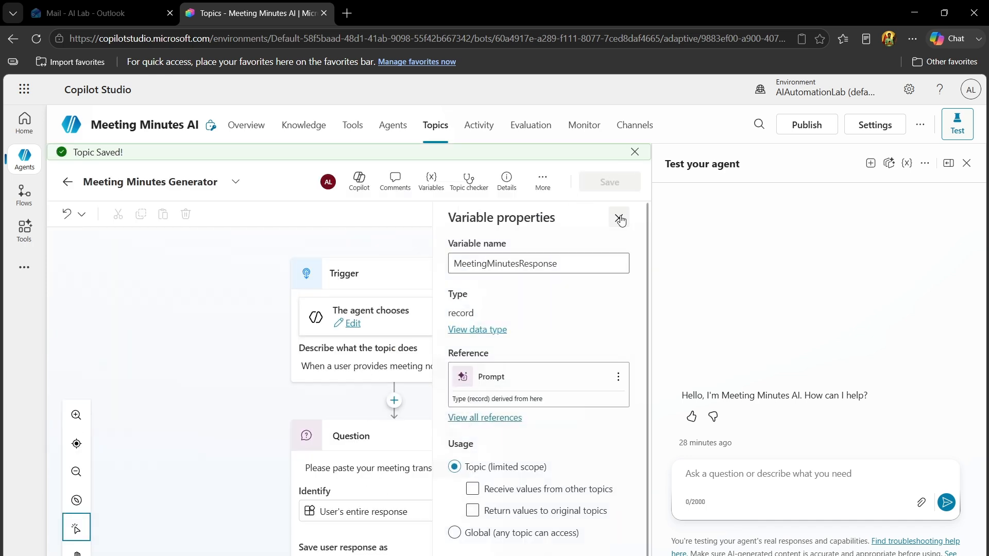
left_click(623, 219)
Add a message node after the Prompt node with the text "Here are your Meetings of Minutes :"
scroll(644, 309, "down", 7)
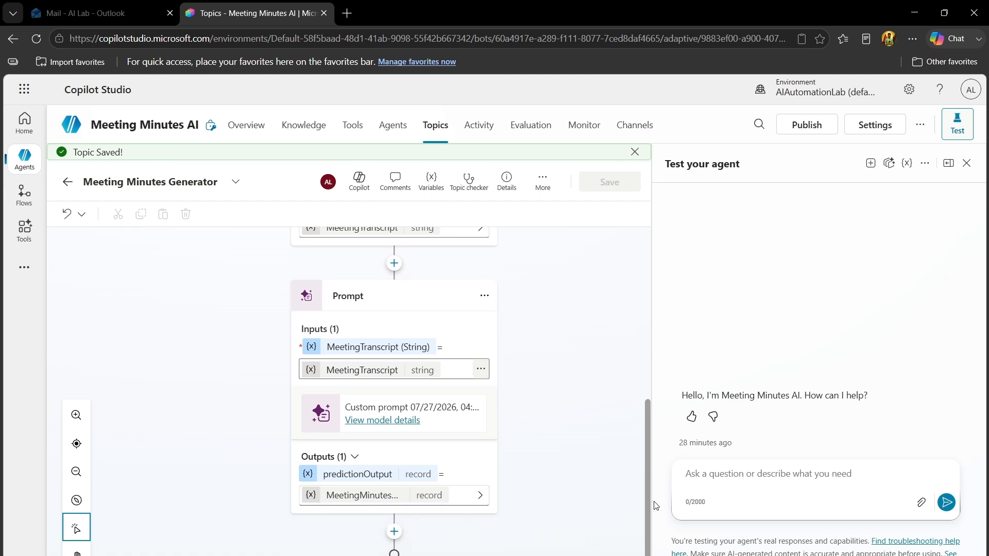
left_click(393, 532)
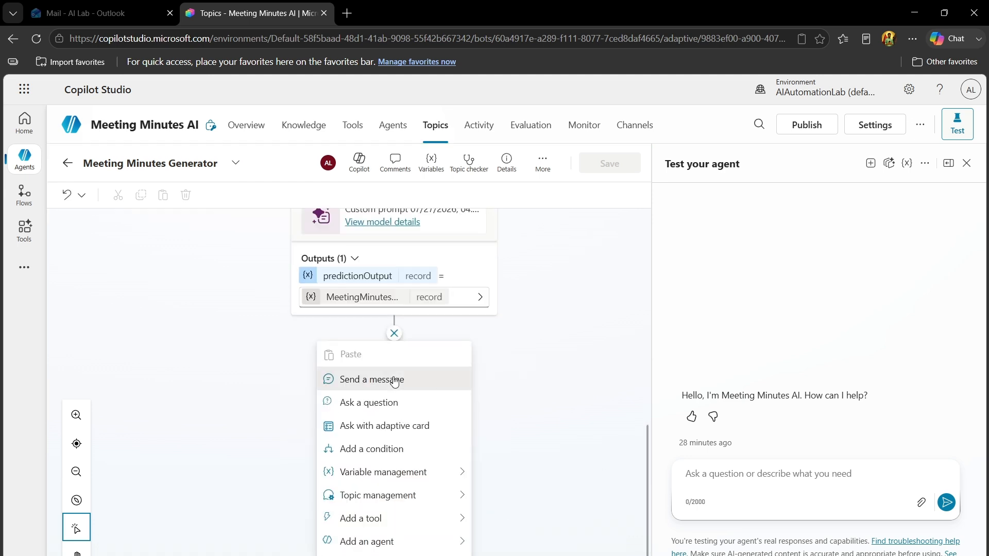
left_click(395, 380)
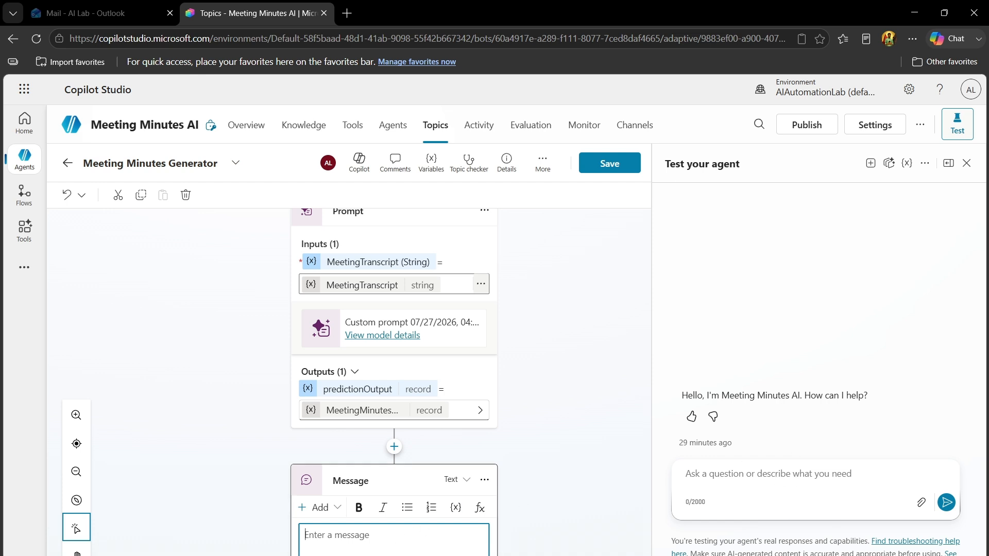
key("alt+Tab")
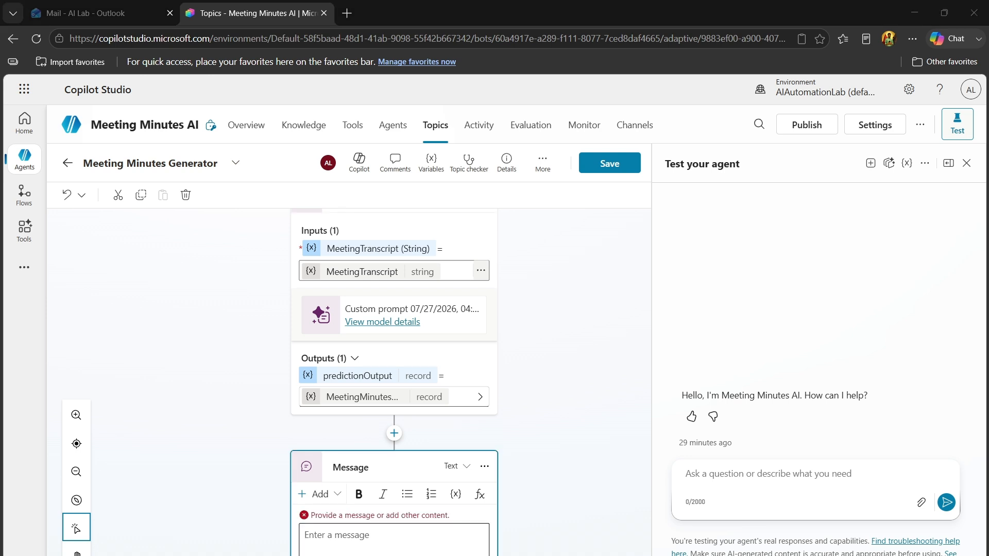
key("alt+Tab")
type("Here ")
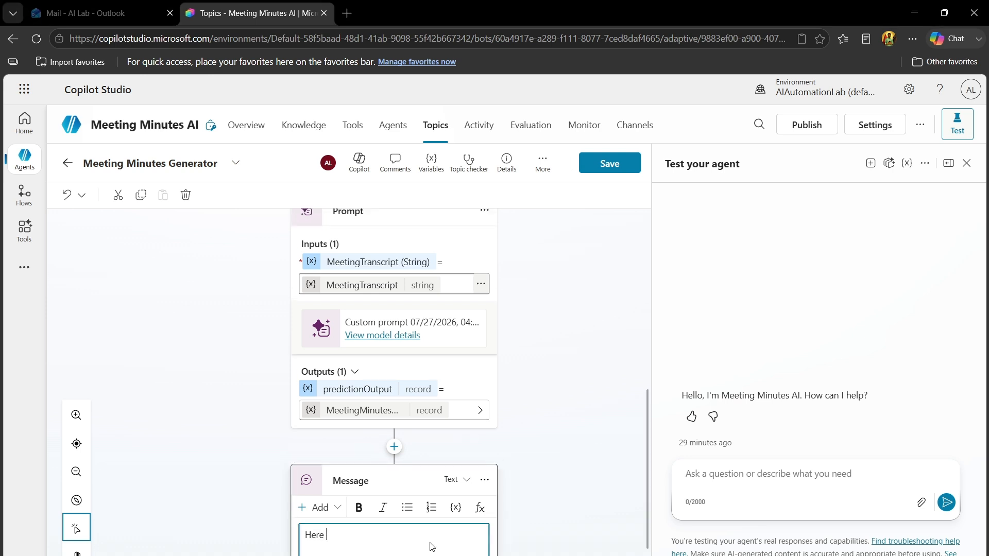
type("are your Meeting sof Minutes :")
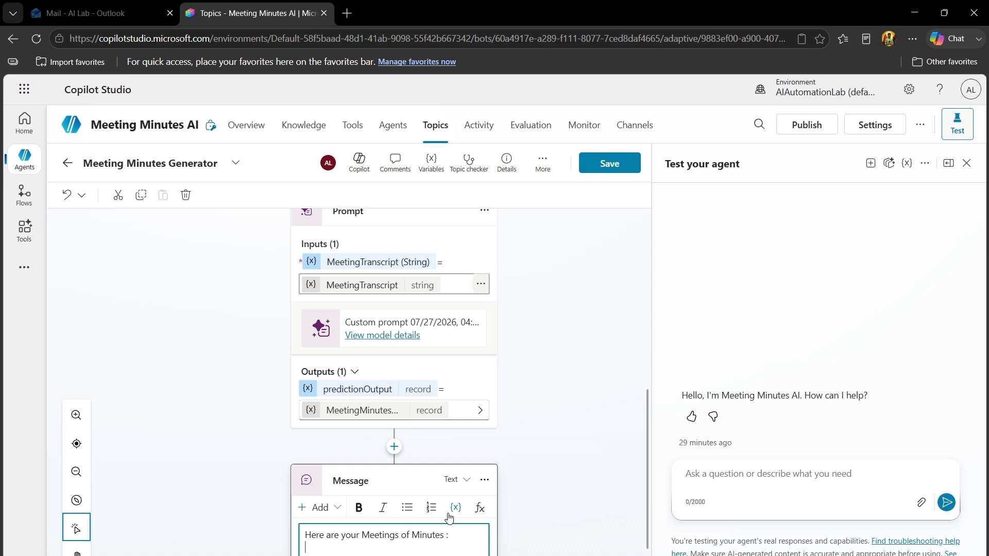
Insert the MeetingMinutesResponse.text variable after the message text and save the topic
left_click(450, 515)
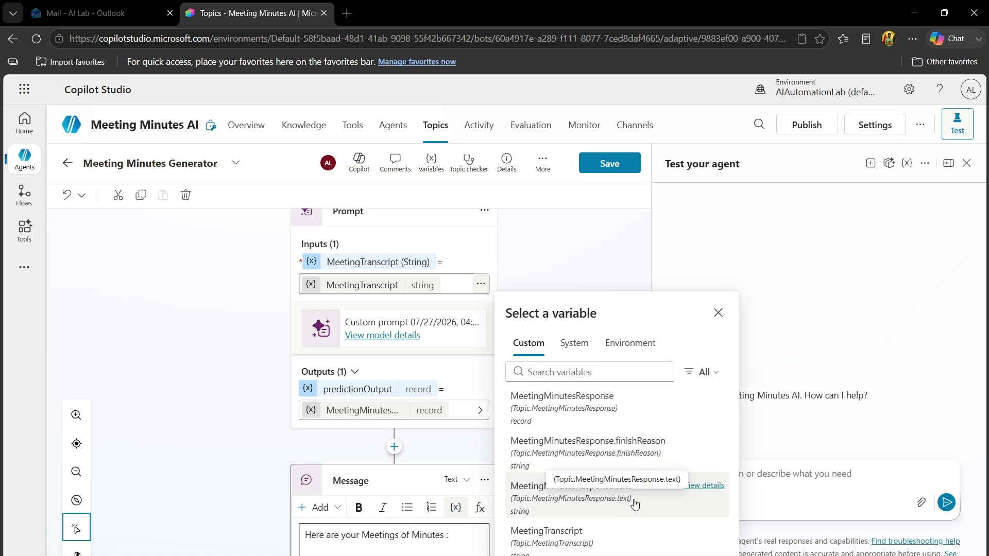
left_click(597, 499)
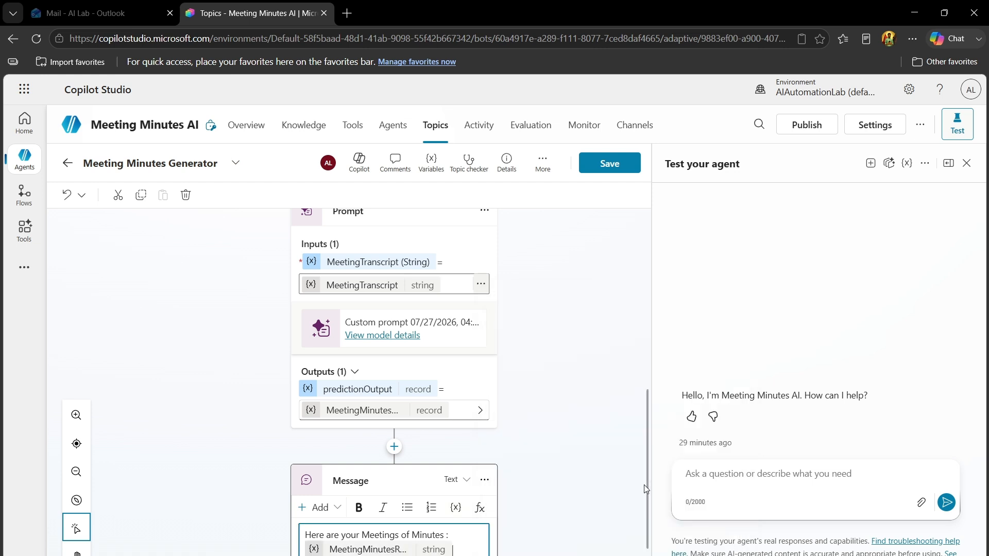
left_click_drag(648, 491, 620, 210)
left_click(608, 163)
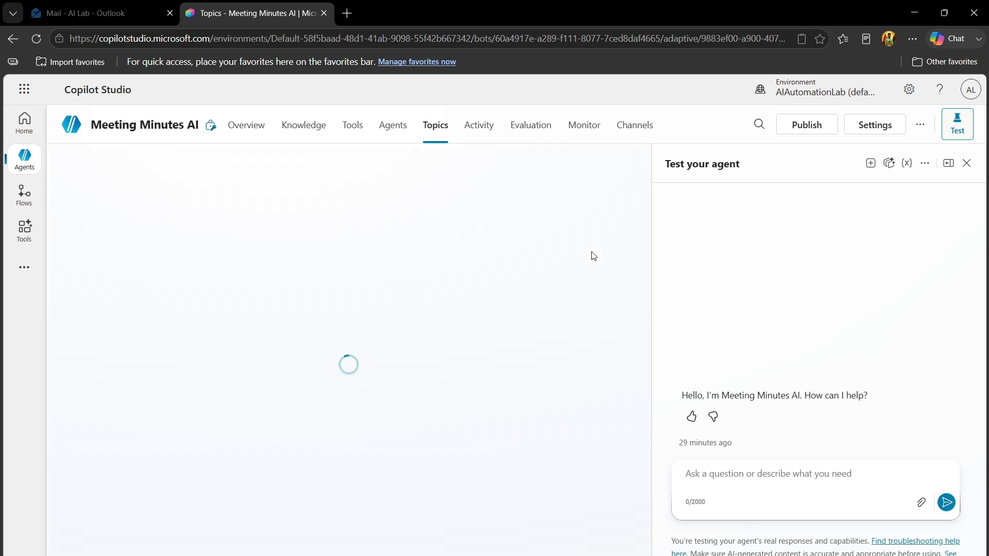
Widen the agent test pane and send "Hi" as the first test message
left_click_drag(647, 294, 649, 208)
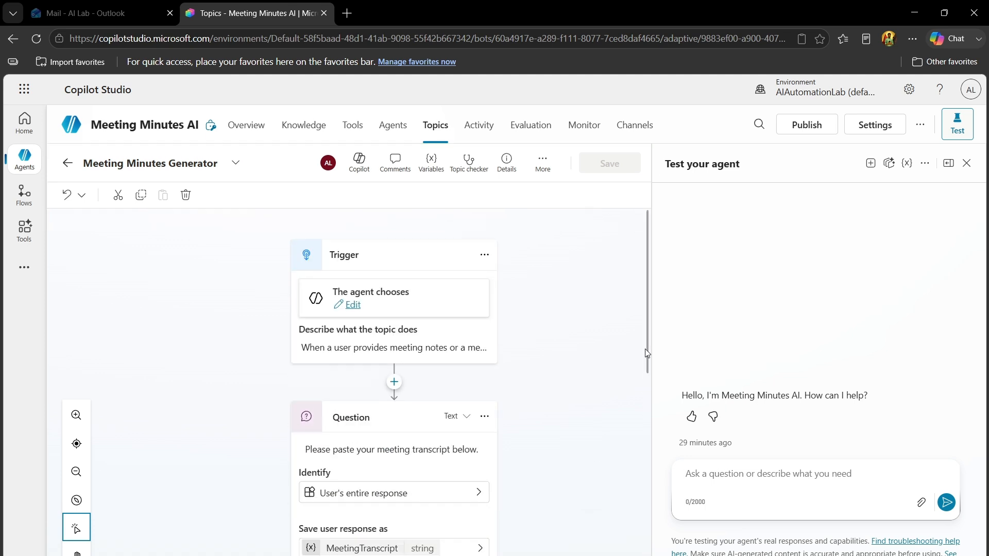
left_click_drag(647, 354, 522, 359)
left_click(671, 493)
type("Hi")
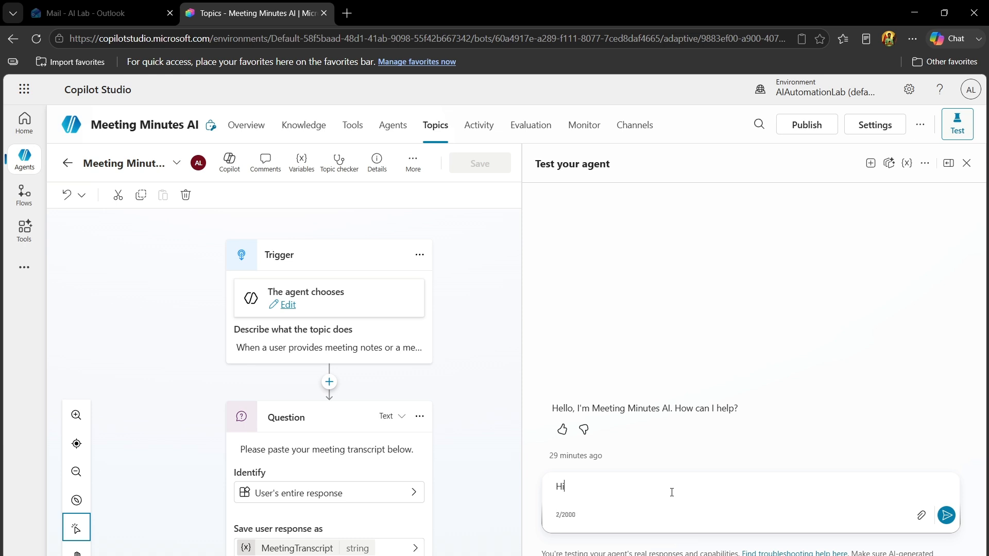
key("Return")
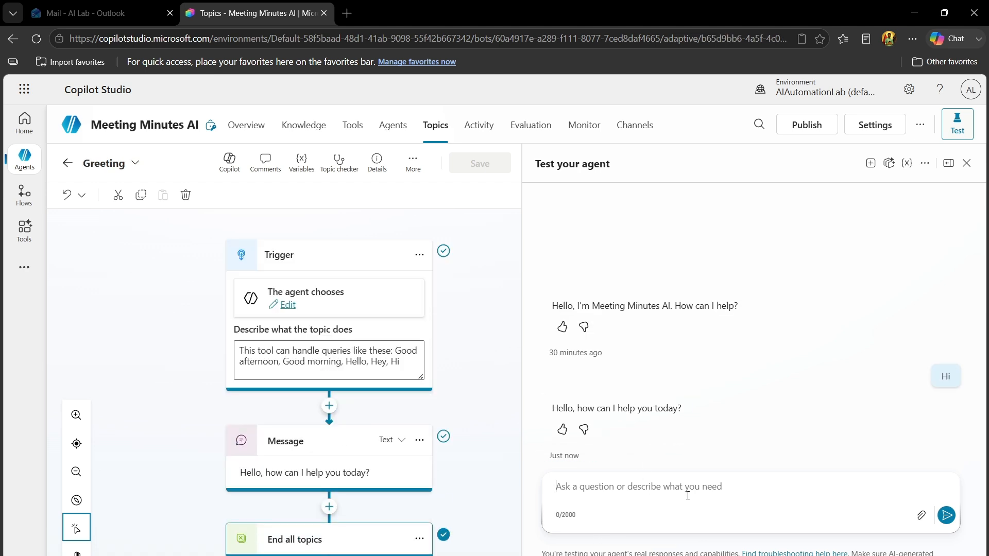
Ask the agent in the test chat to "Generate the Minutes of Meeting"
type("Generat")
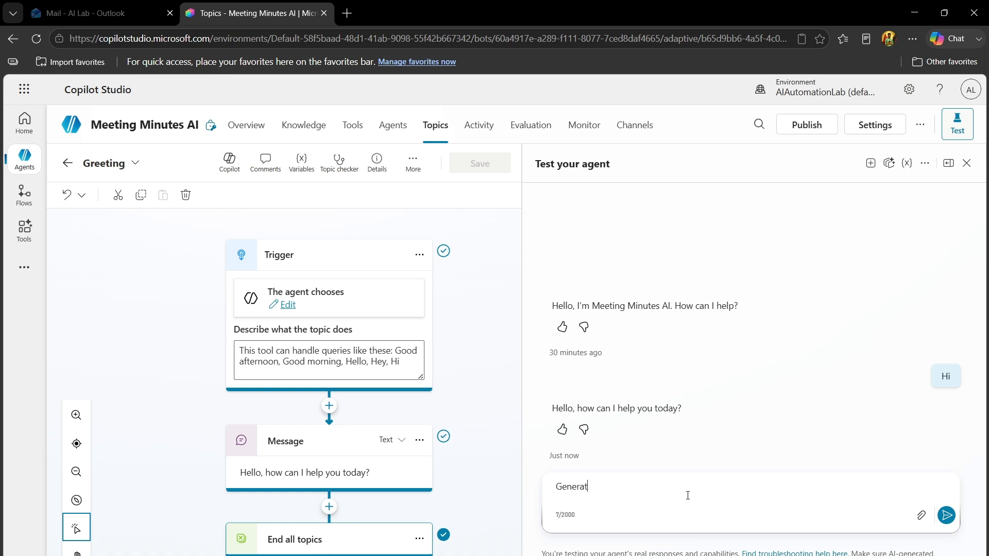
type("e the Minutes of Meeting")
key("Return")
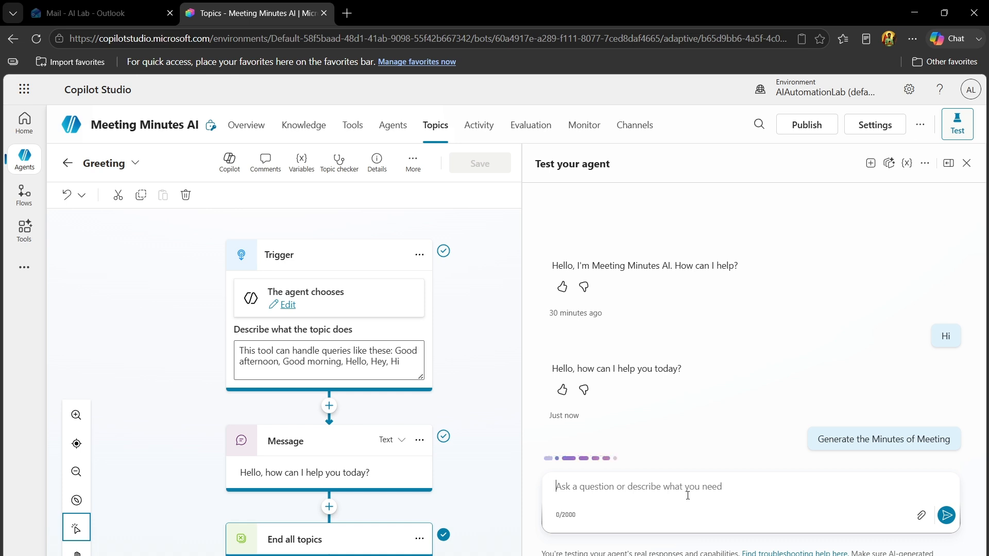
Paste the Sprint 12 review meeting transcript into the test chat and try to send it
left_click(682, 555)
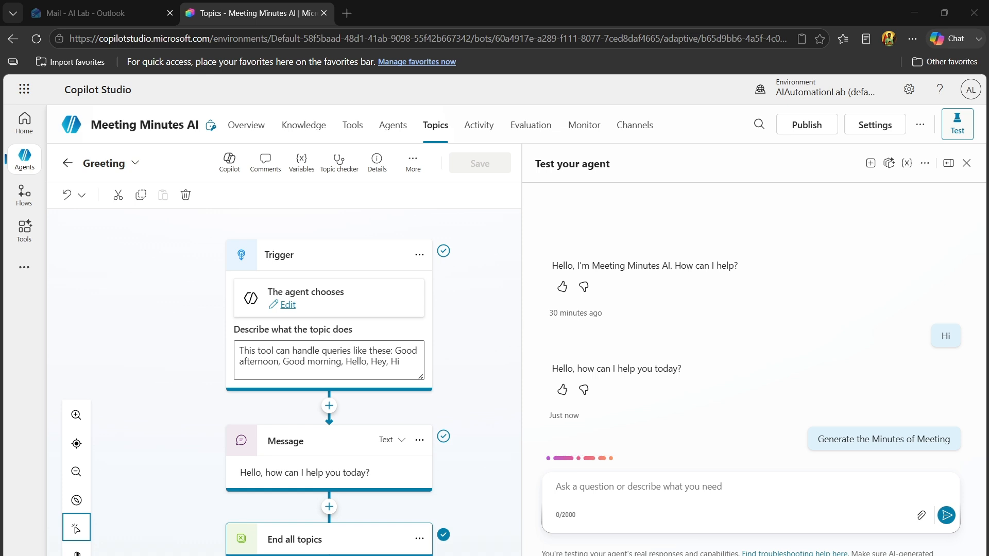
left_click(747, 249)
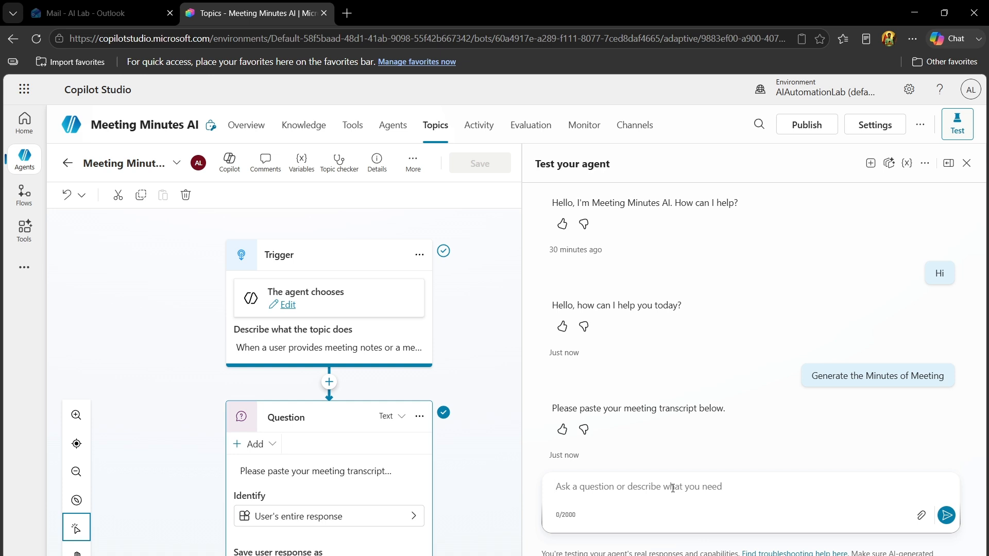
left_click(672, 488)
key("ctrl+v")
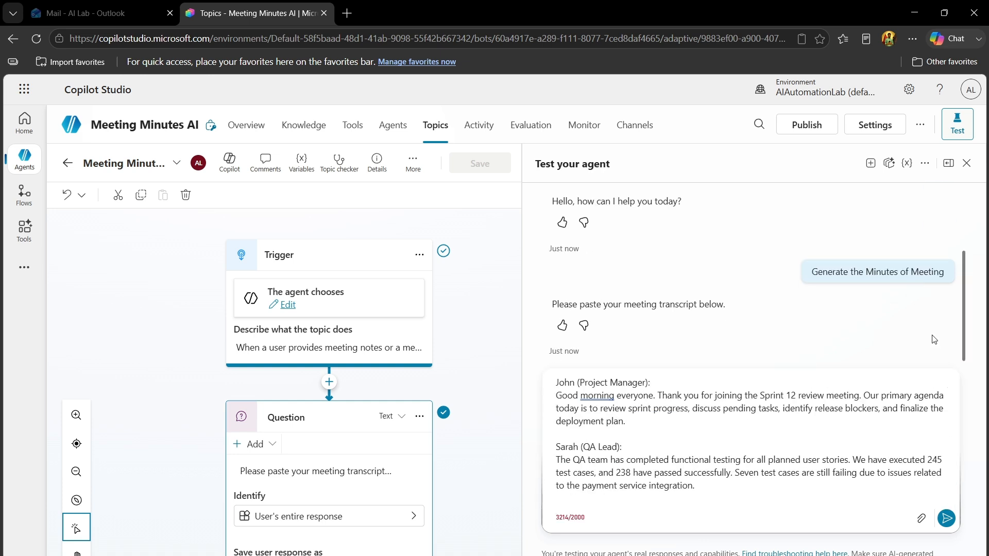
left_click(947, 518)
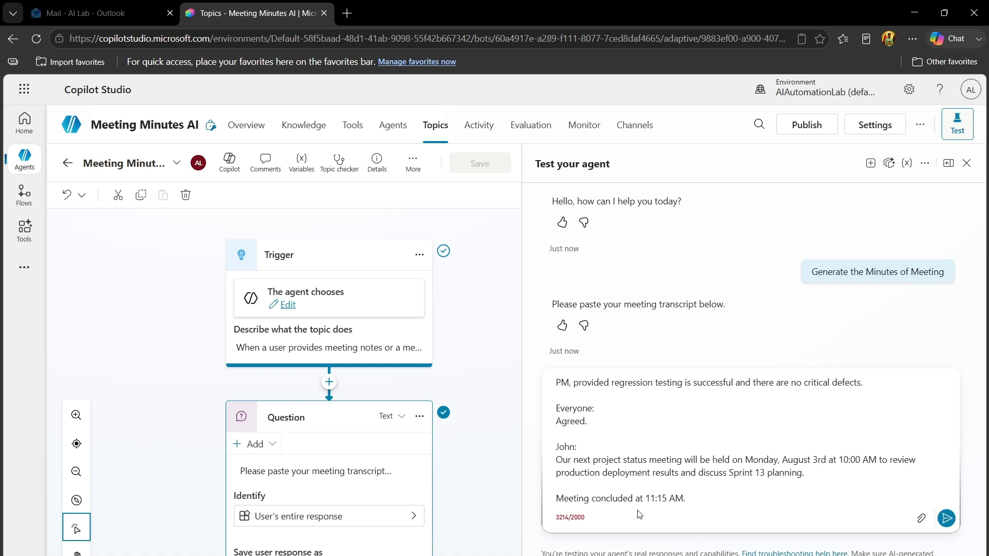
Delete the transcript text following the question about remaining critical bugs and send the shortened transcript to the agent
left_click_drag(713, 504, 550, 465)
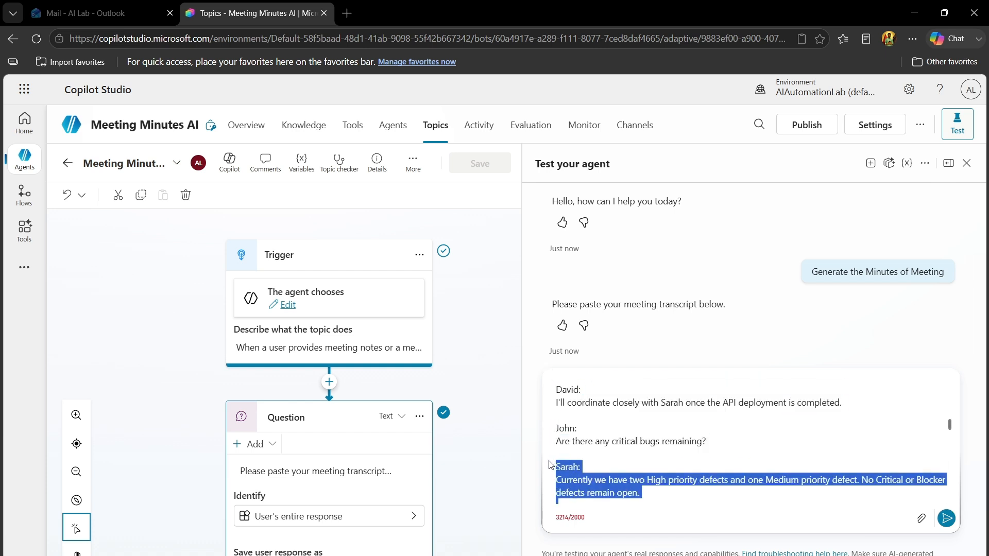
key("BackSpace")
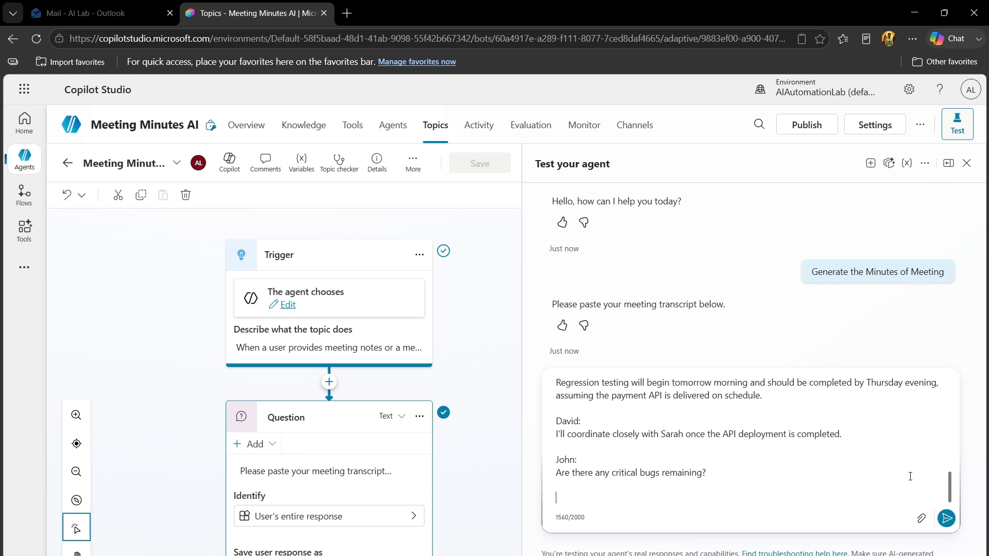
left_click_drag(949, 486, 946, 366)
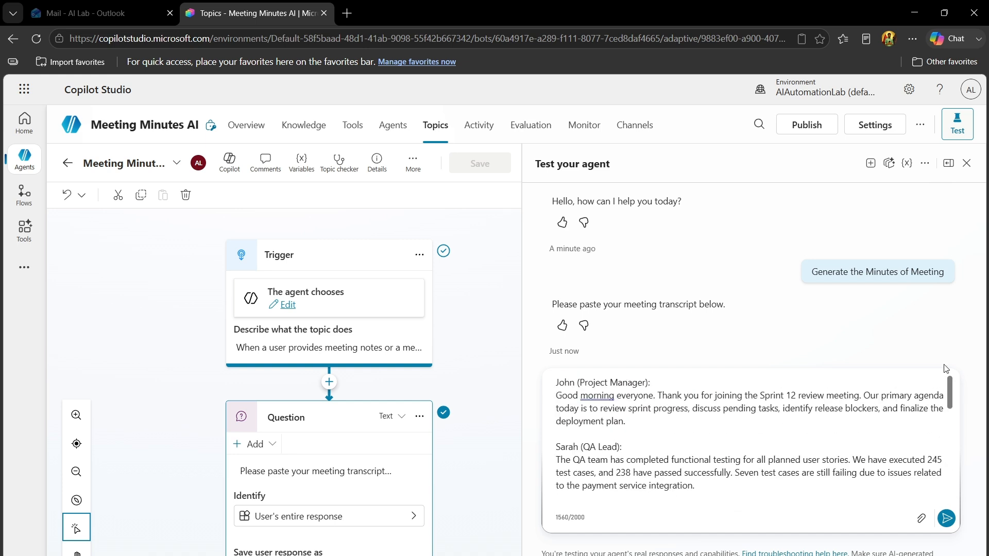
left_click(947, 518)
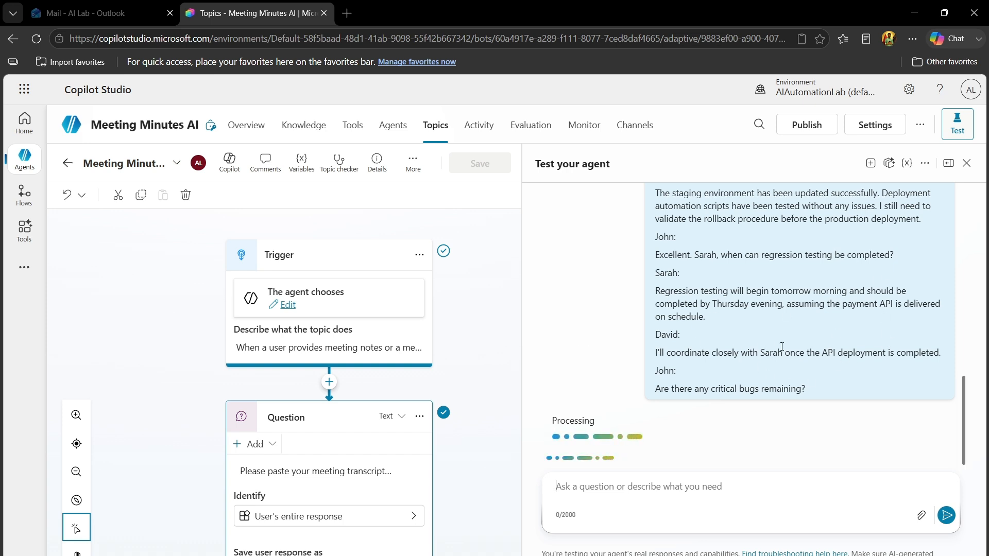
Follow the topic's run on the canvas and examine each section of the generated minutes, from the meeting summary to the next meeting
left_click_drag(517, 357, 529, 529)
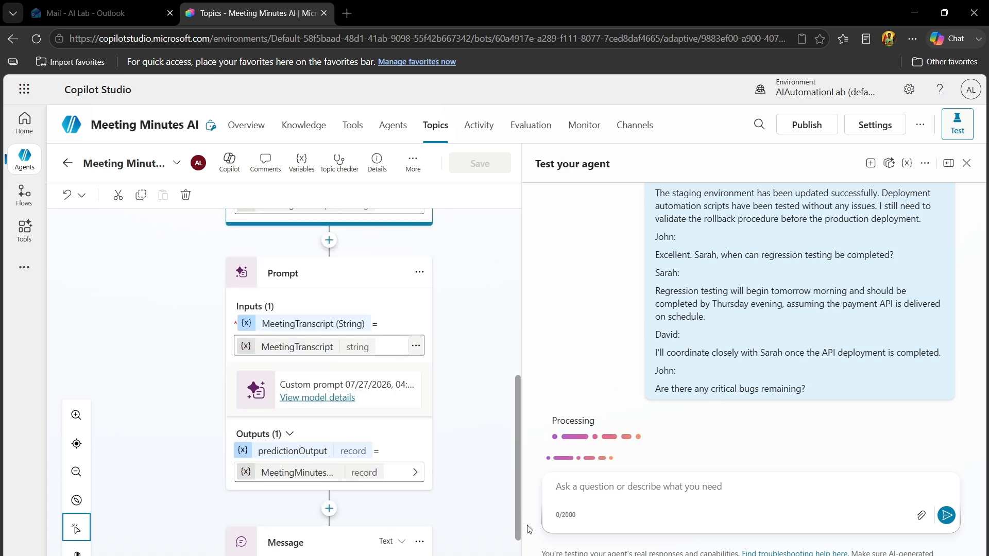
left_click_drag(516, 482, 516, 518)
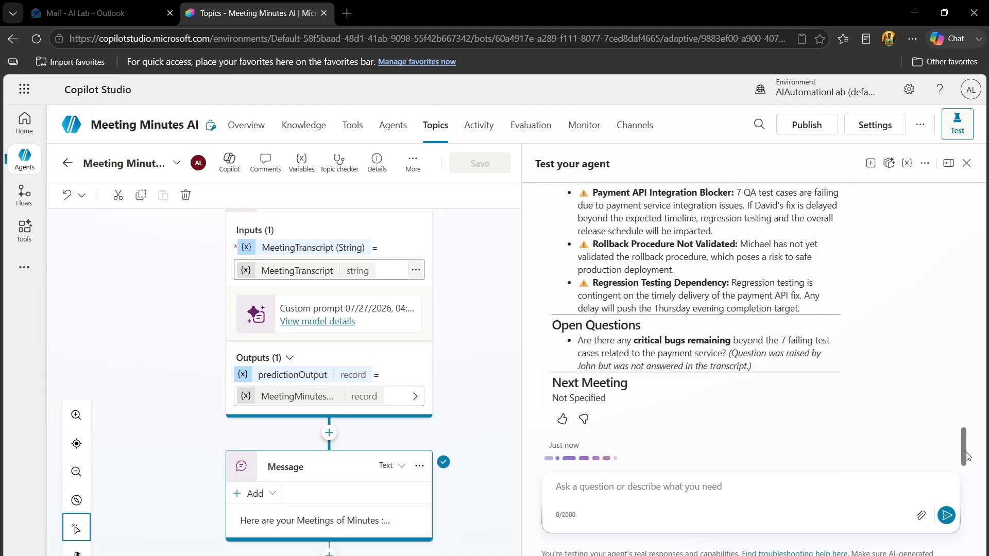
left_click_drag(967, 456, 962, 322)
left_click_drag(552, 268, 645, 263)
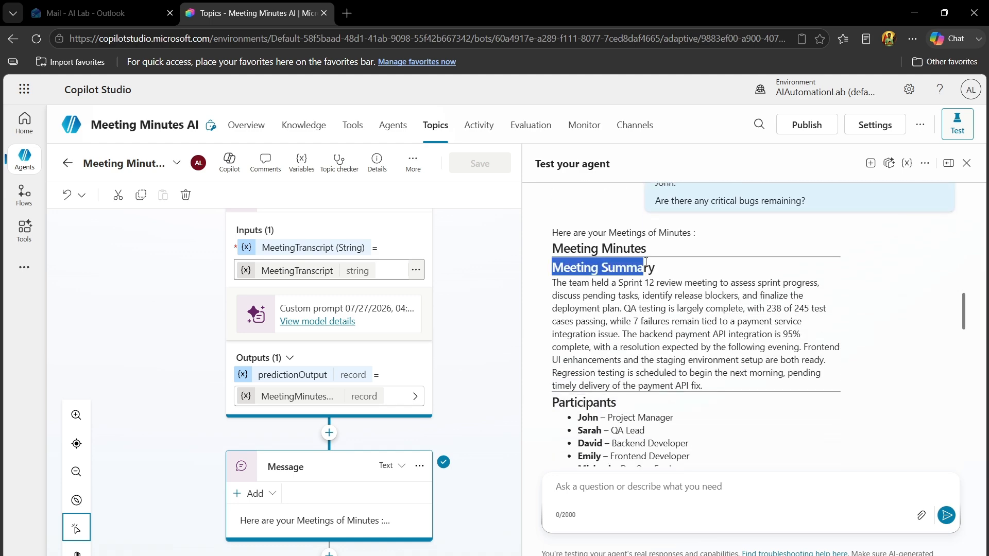
left_click_drag(964, 314, 963, 338)
left_click_drag(551, 319, 647, 332)
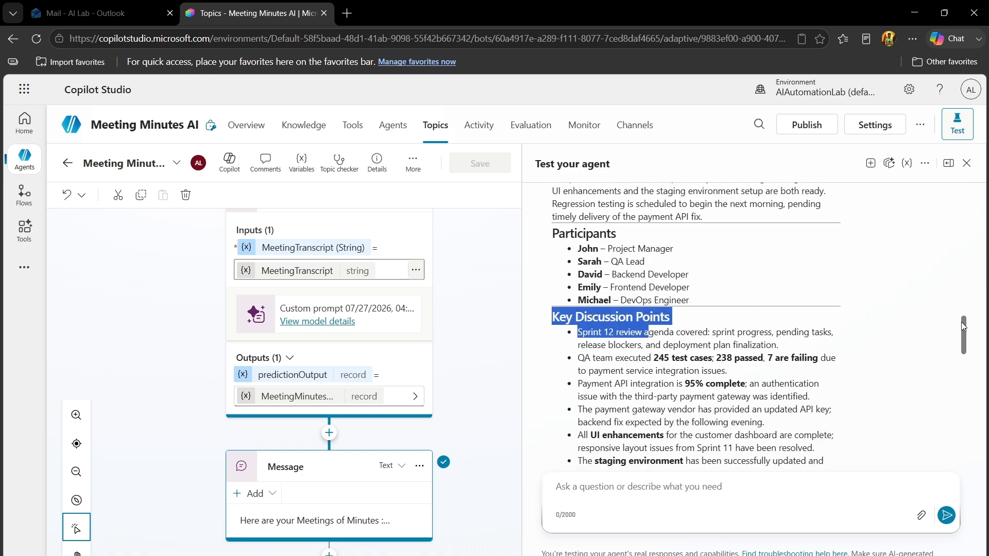
scroll(853, 335, "down", 7)
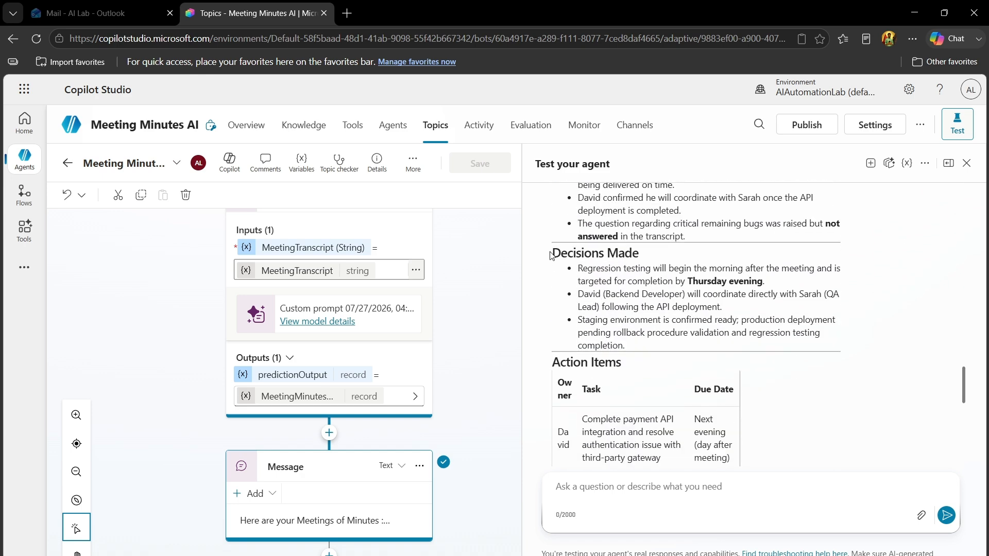
left_click_drag(551, 254, 651, 254)
left_click_drag(962, 394, 963, 439)
double_click(574, 281)
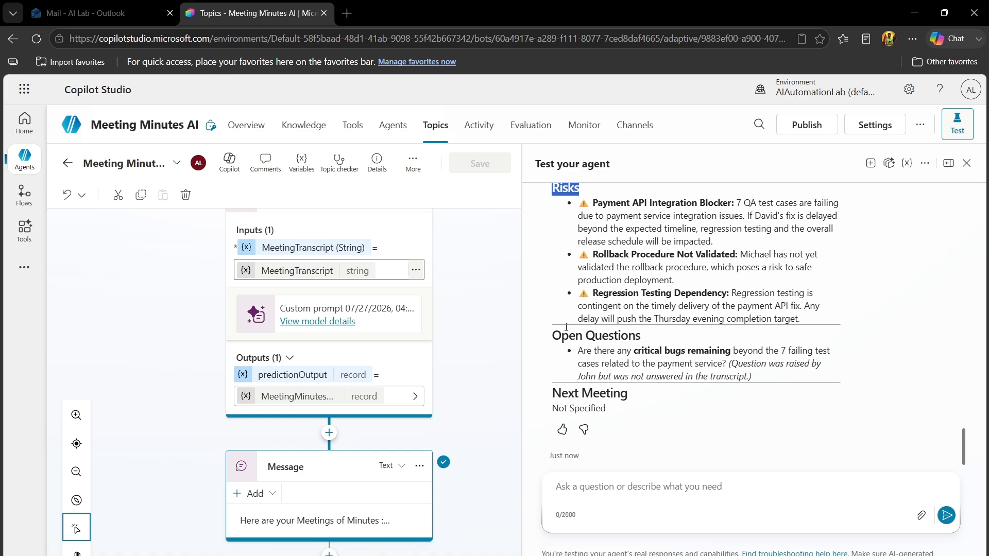
left_click_drag(561, 335, 635, 338)
left_click(652, 342)
mouse_move(963, 450)
left_mouse_down()
mouse_move(935, 213)
mouse_move(964, 387)
mouse_move(965, 455)
left_mouse_up()
Look over the agent's publishing channels, and review its details, model and instructions in the overview
left_click(648, 127)
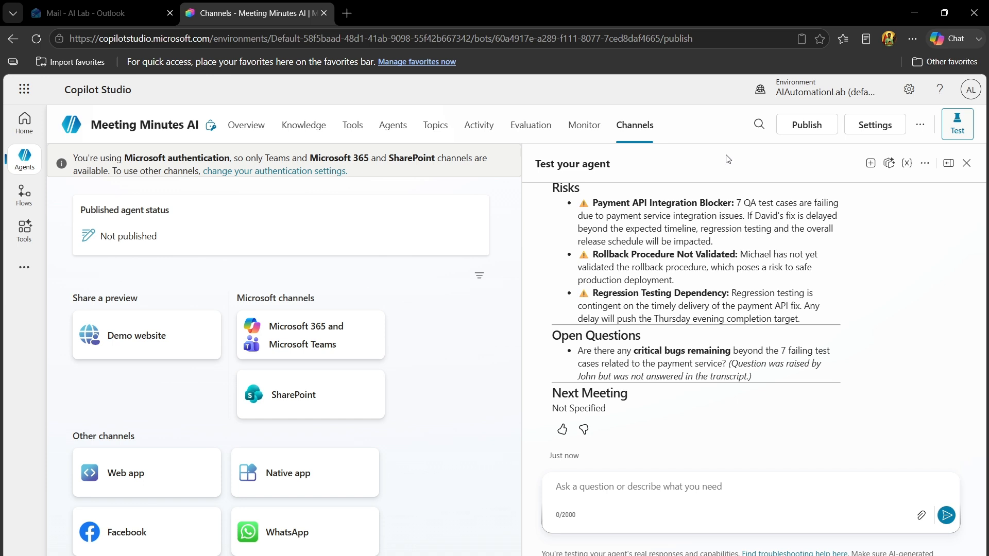
left_click(246, 124)
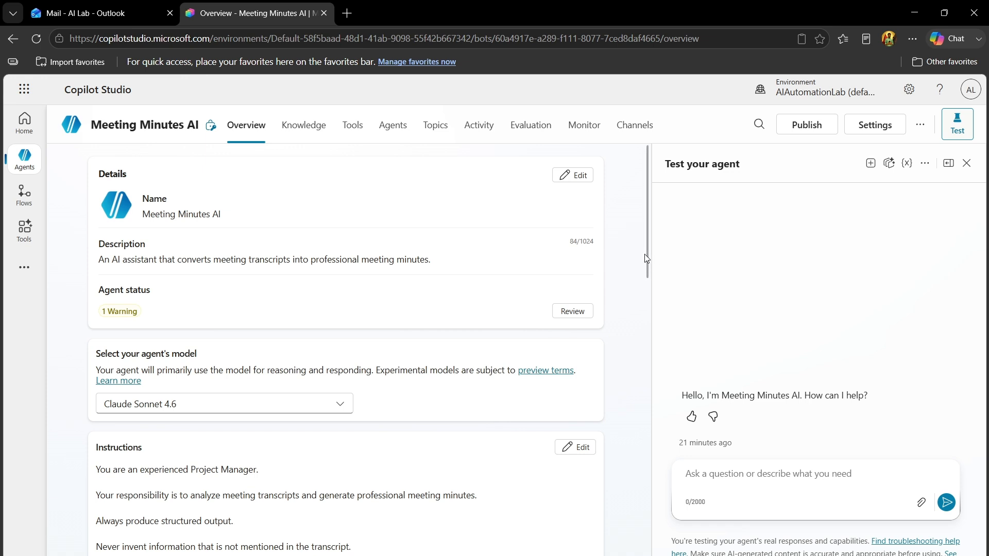
left_click_drag(649, 261, 648, 305)
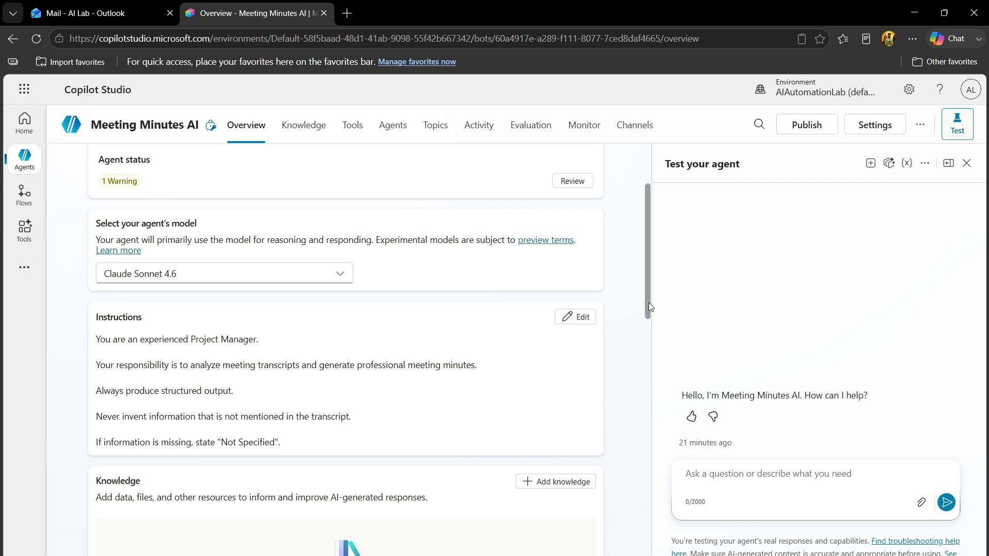
left_click_drag(647, 302, 641, 261)
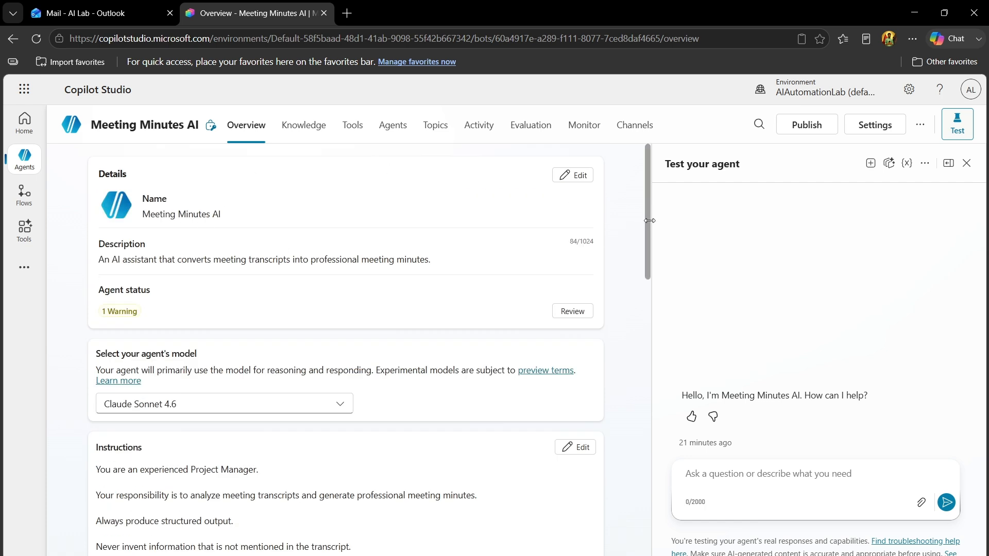
left_click_drag(645, 221, 651, 188)
left_click_drag(649, 197, 645, 255)
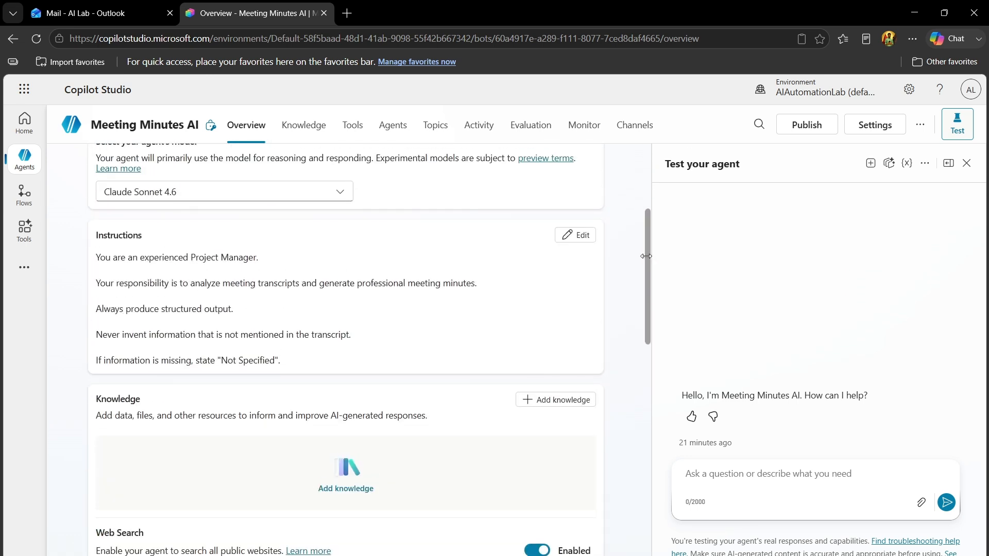
Open the list of the agent's custom topics
left_click(441, 131)
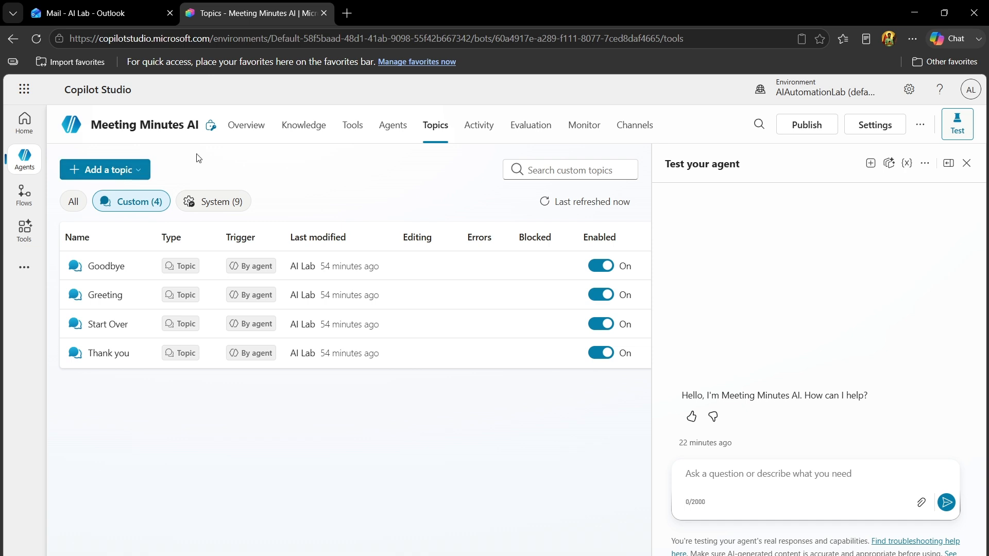
Create a new topic from blank and name it "Meeting Minutes Generator"
left_click(128, 178)
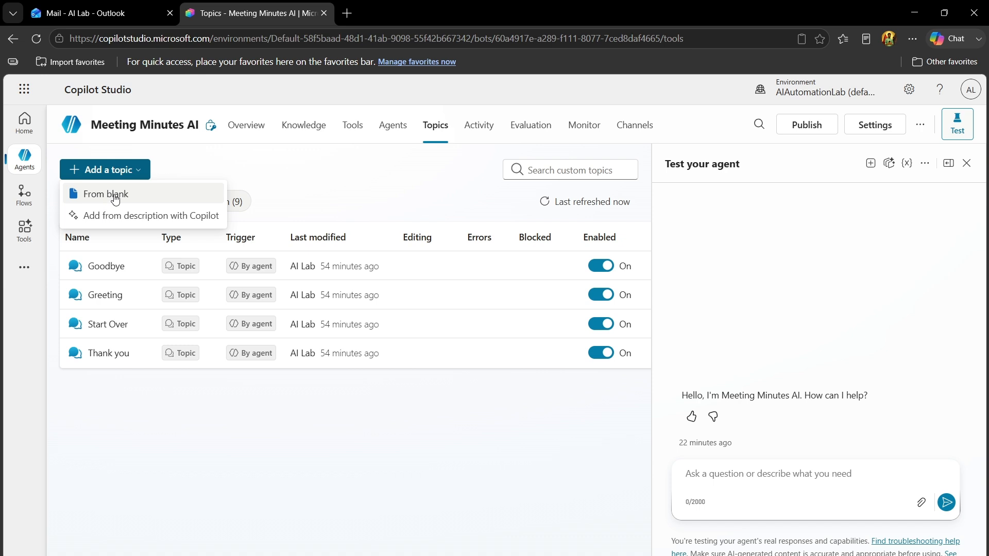
left_click(116, 199)
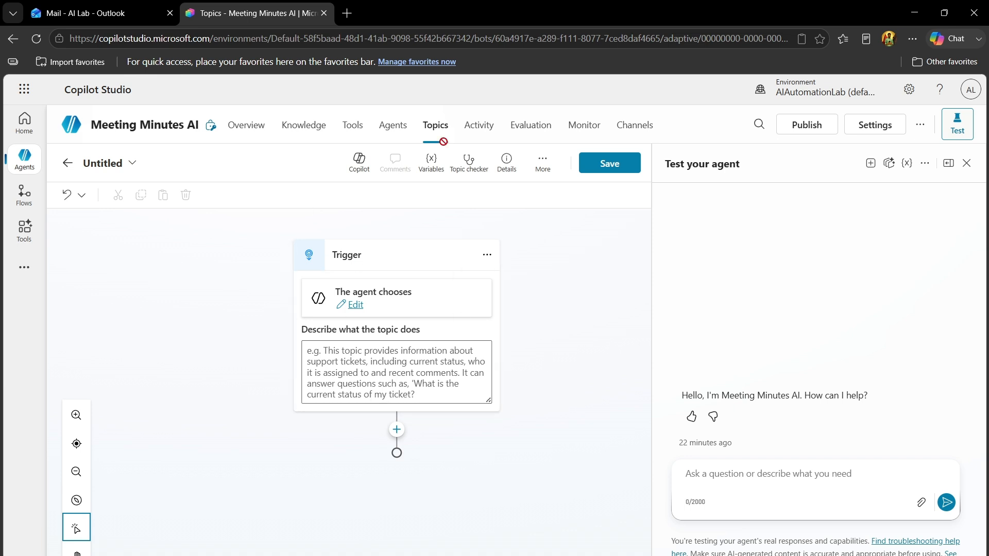
left_click(113, 165)
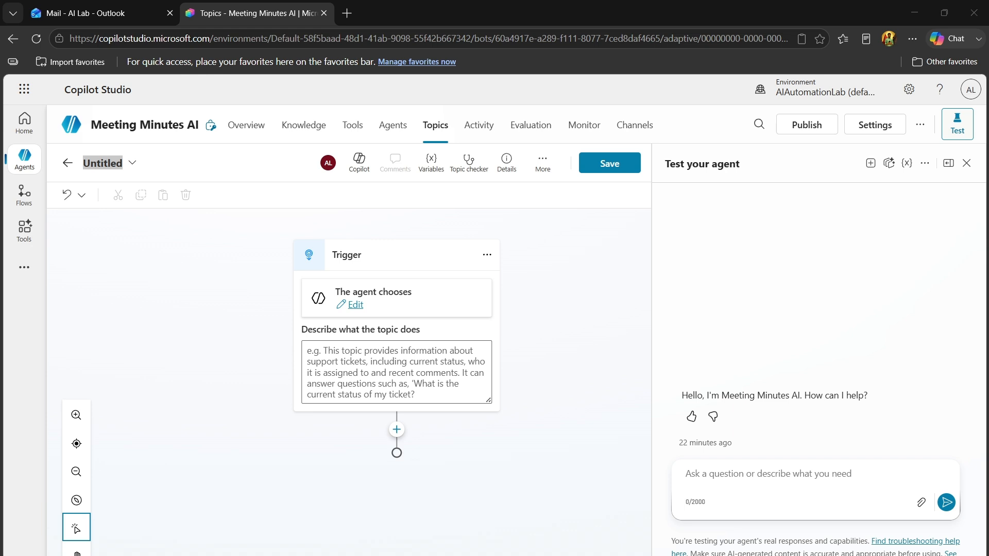
key("alt+Tab")
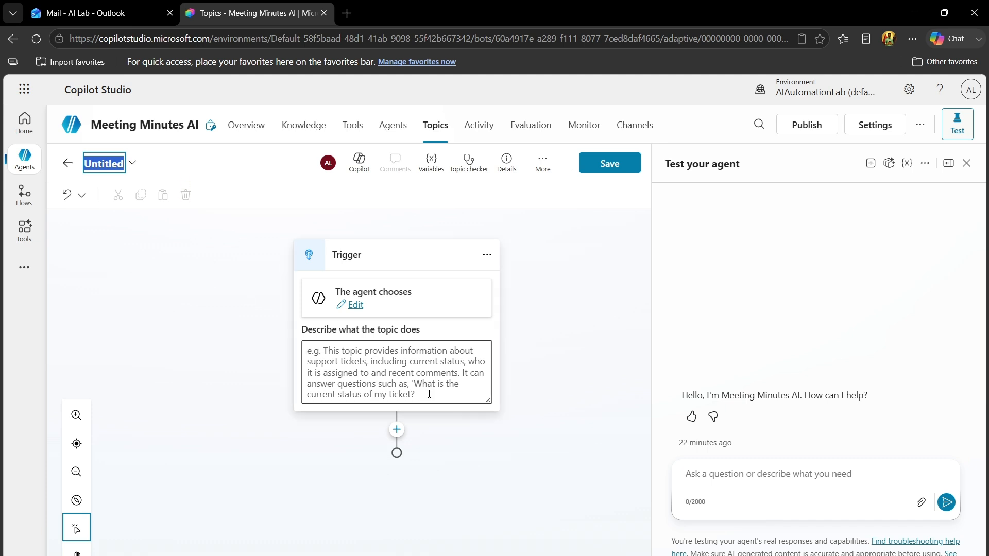
key("alt+Tab")
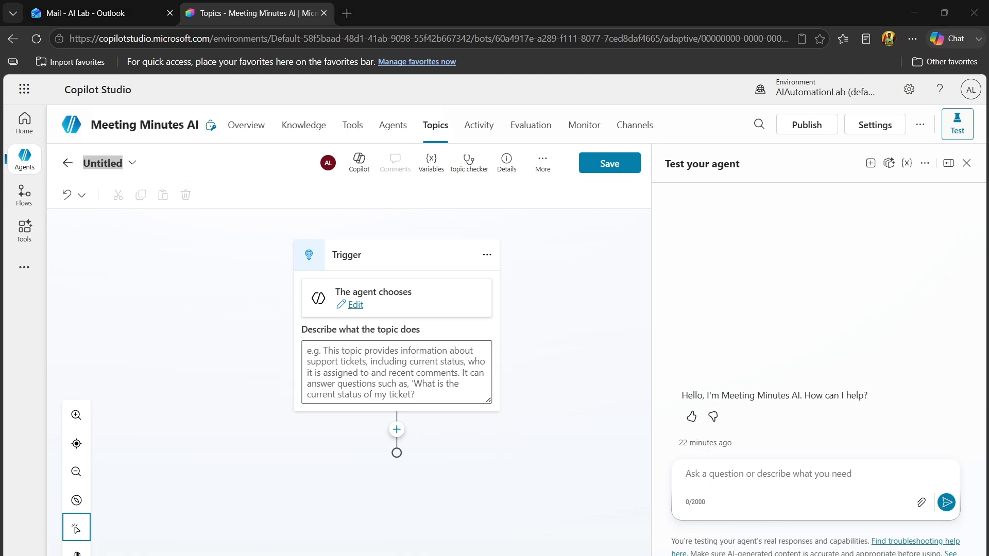
key("alt+Tab")
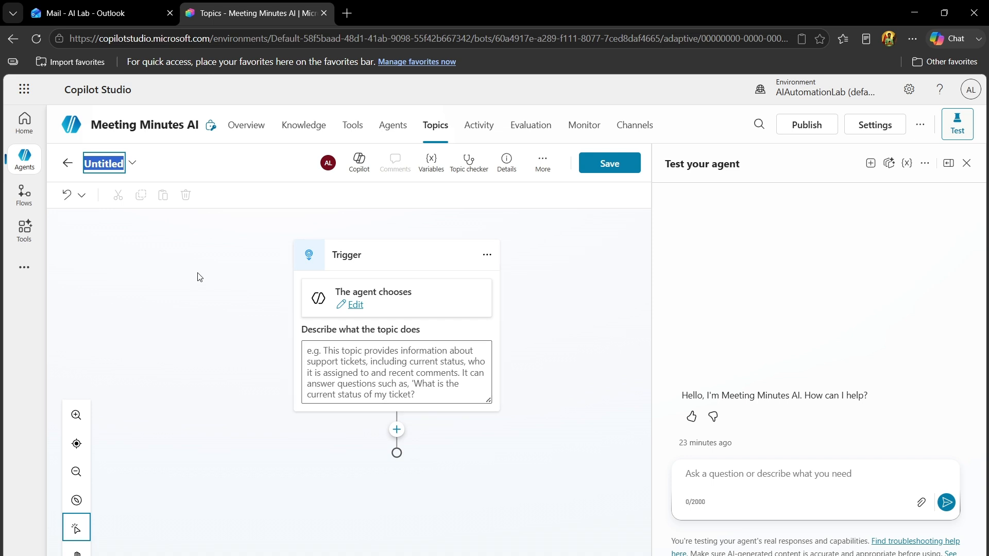
type("Meeting m")
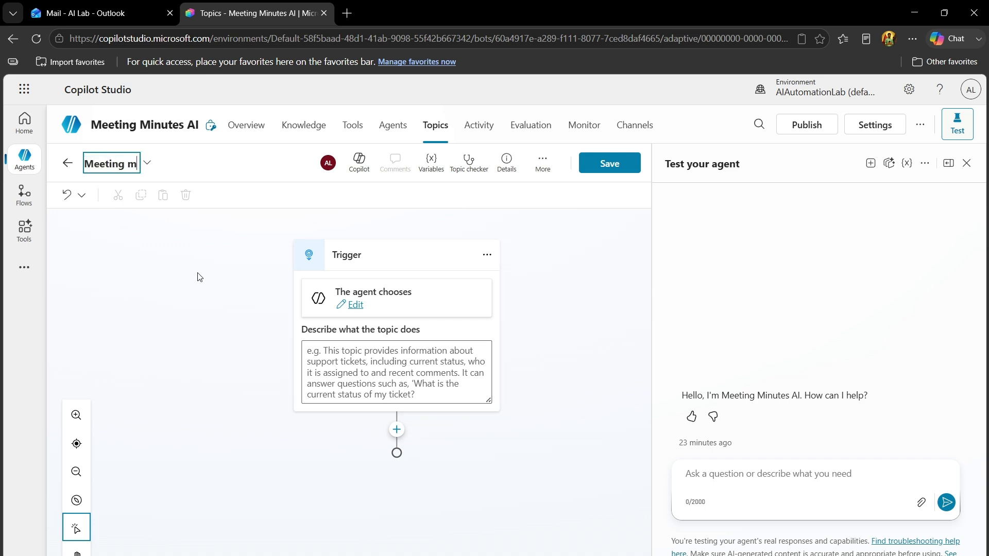
key("BackSpace")
type("Minutes Generato")
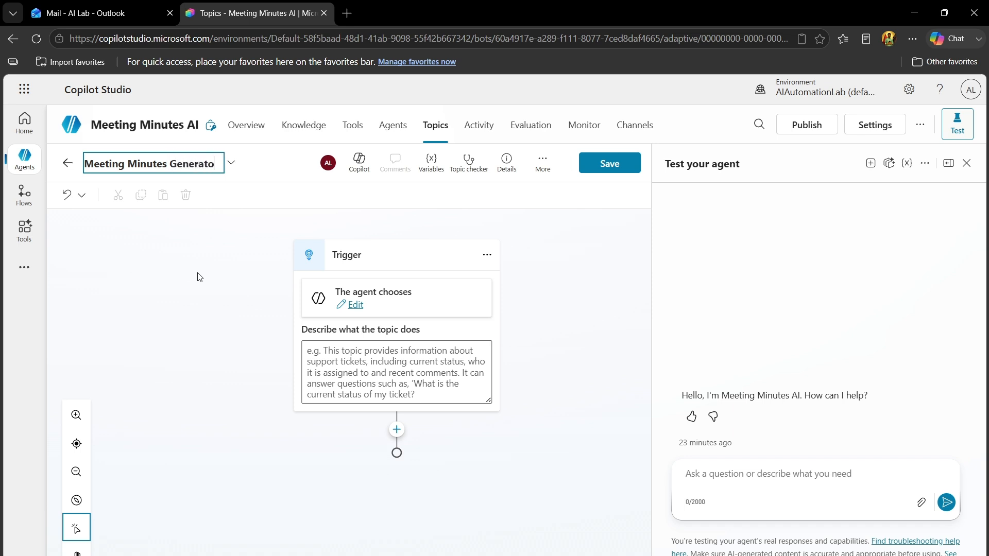
type("r")
left_click(225, 328)
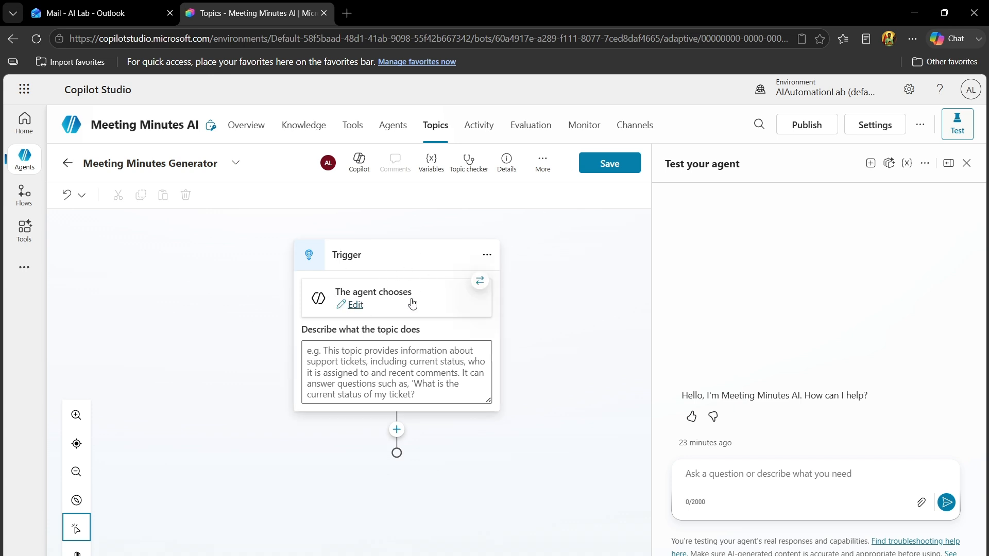
Describe the topic as summarizing meeting notes or transcripts into sections from Meeting Summary to Next Meeting, including when to use it, and save the topic
left_click(396, 373)
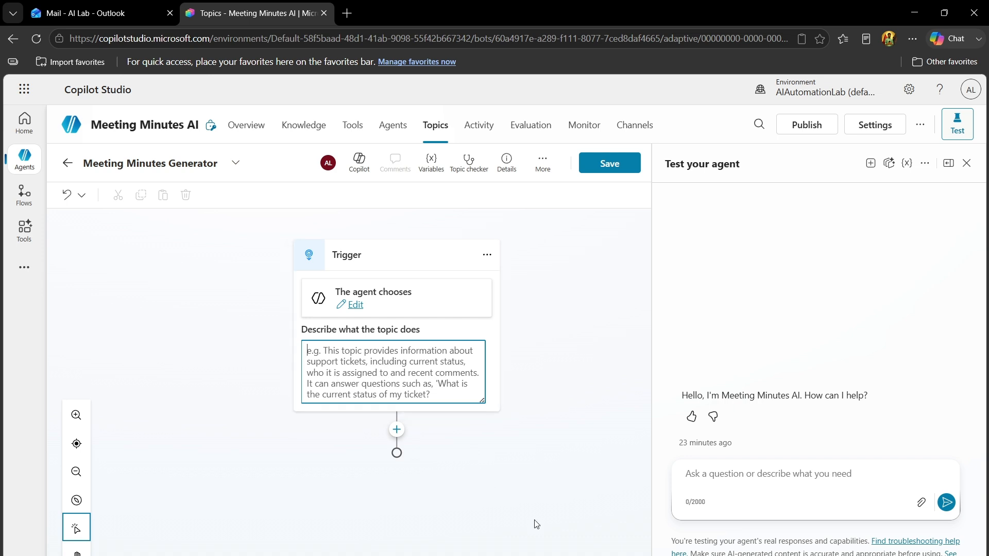
left_click(538, 555)
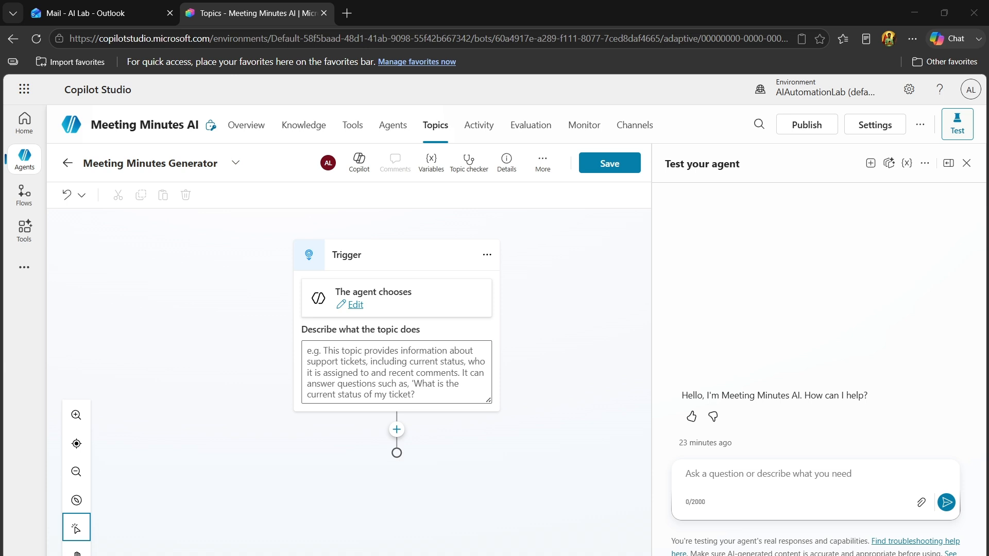
key("alt+Tab")
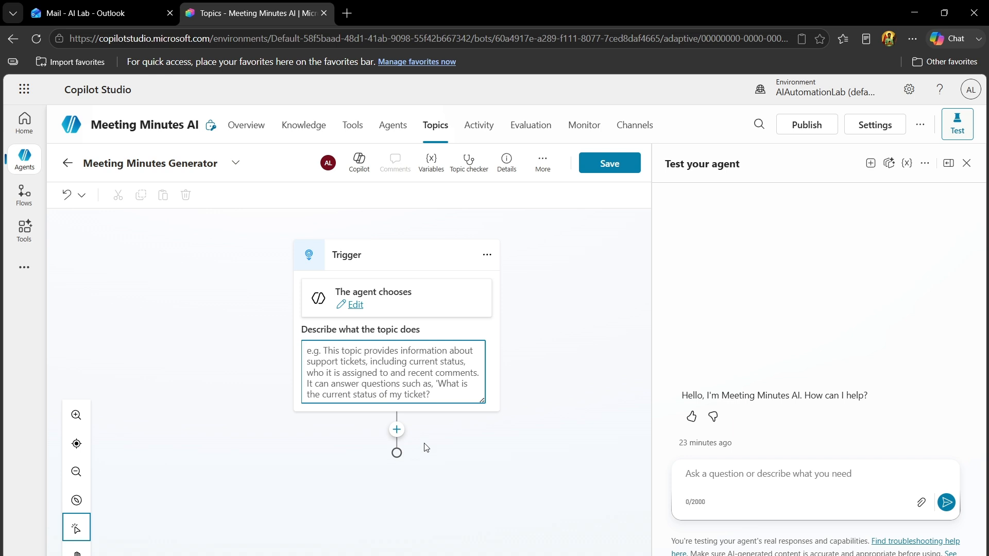
type("When a user provides meeting notes or a meeting transcript, summarize the discussion and produce:  • Meeting Summary • Participants • Key Discussion Points • Decisions Made • Action Items • Risks • Open Questions • Next Meeting  Use this topic whenever a user asks to create meeting minutes, summarize a meeting, generate MOM (Minutes of Meeting), extract action items, or convert a transcript into structured meeting notes.")
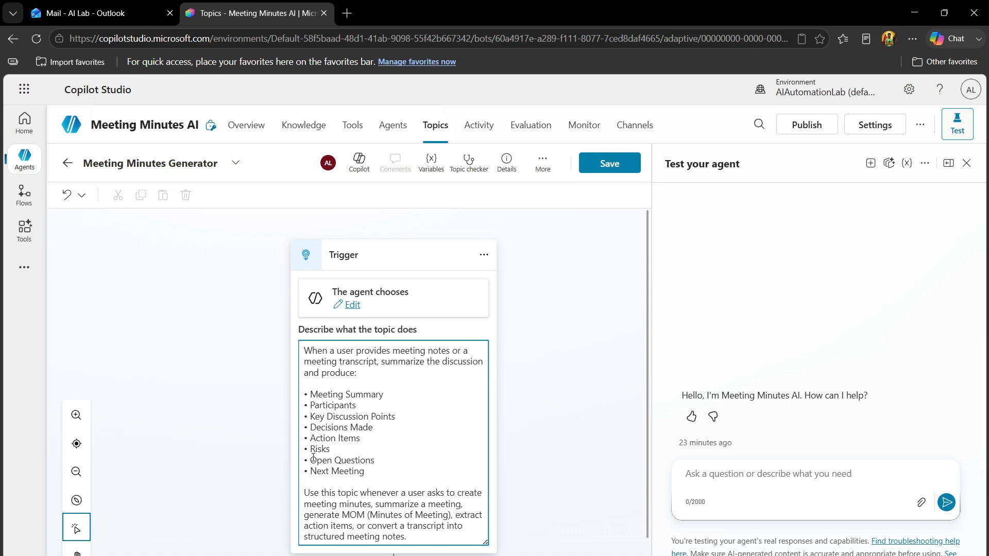
left_click(369, 472)
left_click(592, 421)
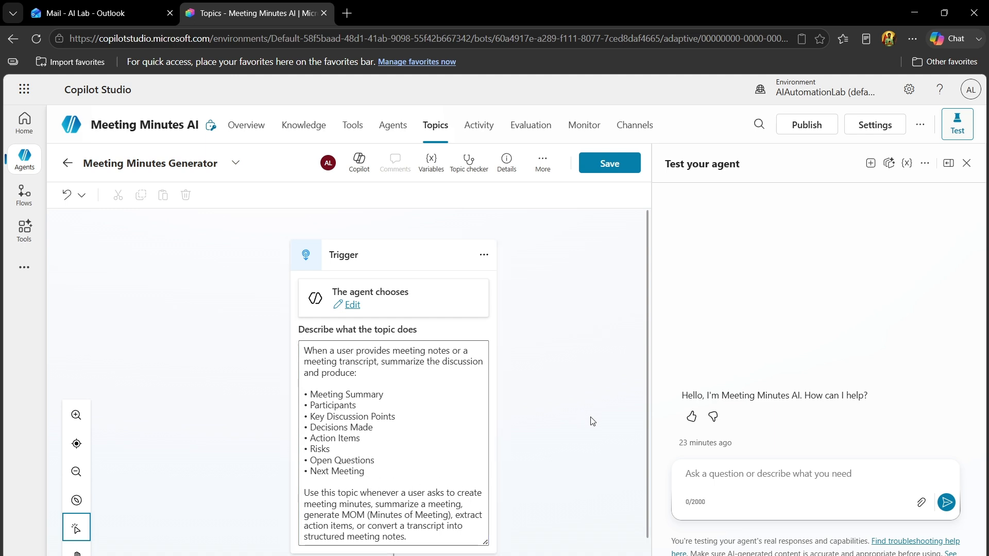
left_click(608, 164)
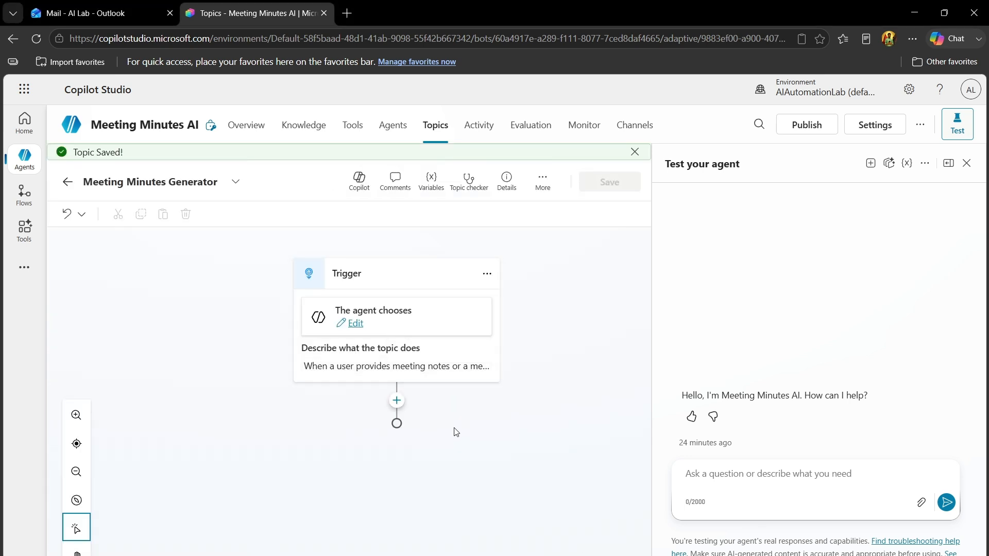
Add a question node after the trigger with the message "Please paste your meeting transcript below."
left_click(397, 402)
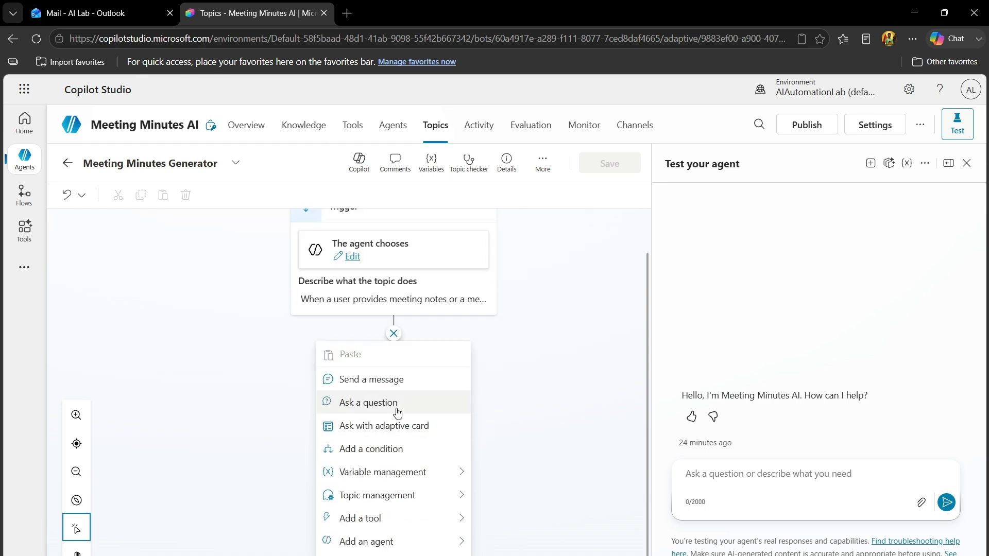
left_click(382, 404)
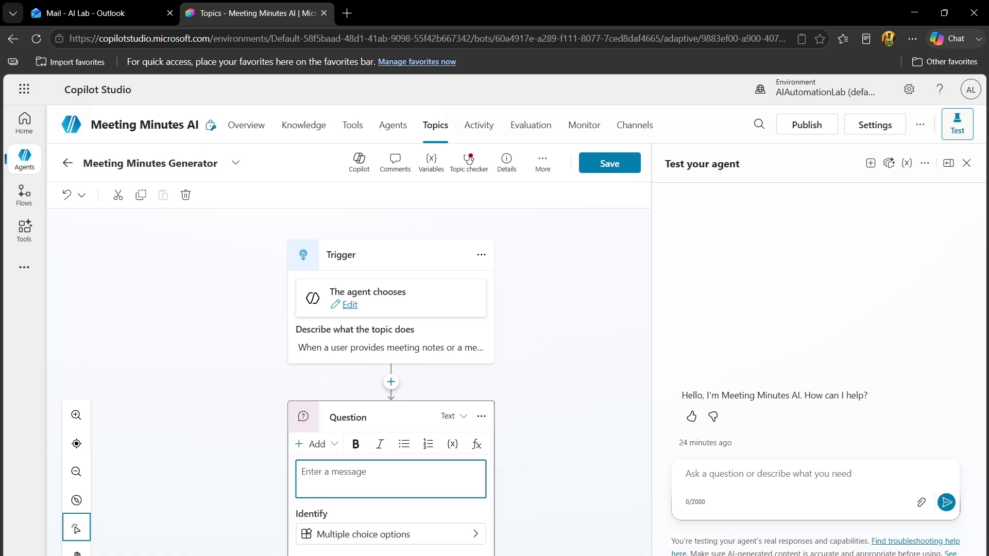
key("alt+Tab")
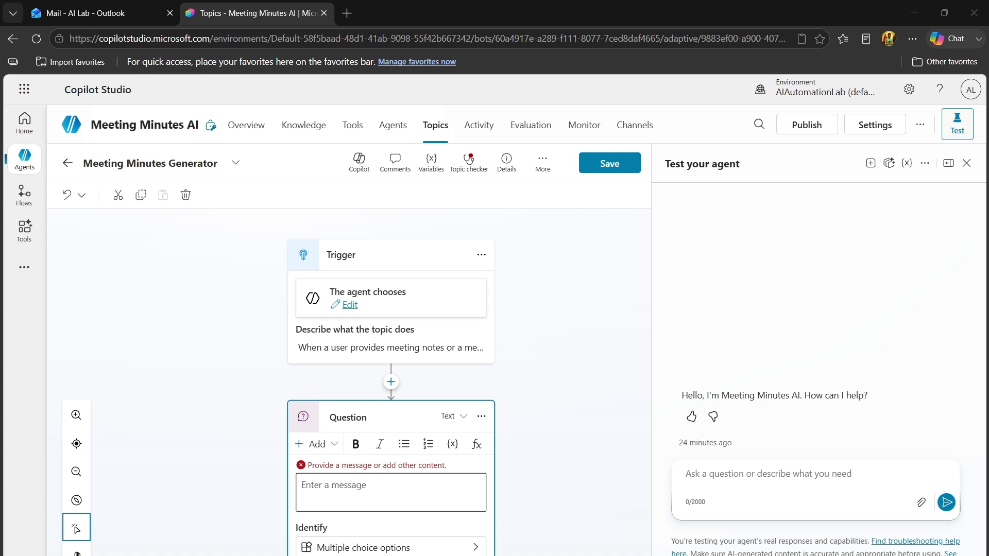
left_click(448, 494)
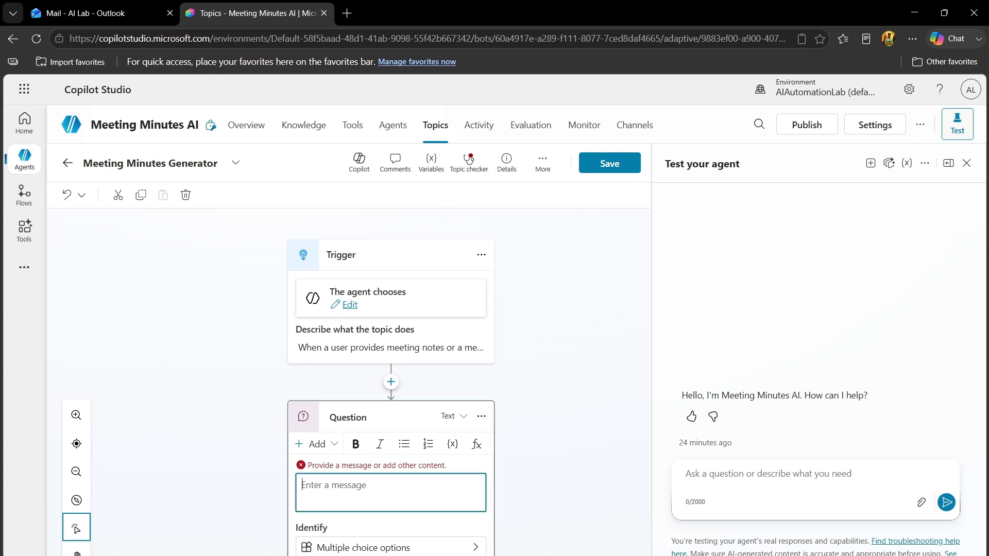
type("Please paste your meeting transcript below.")
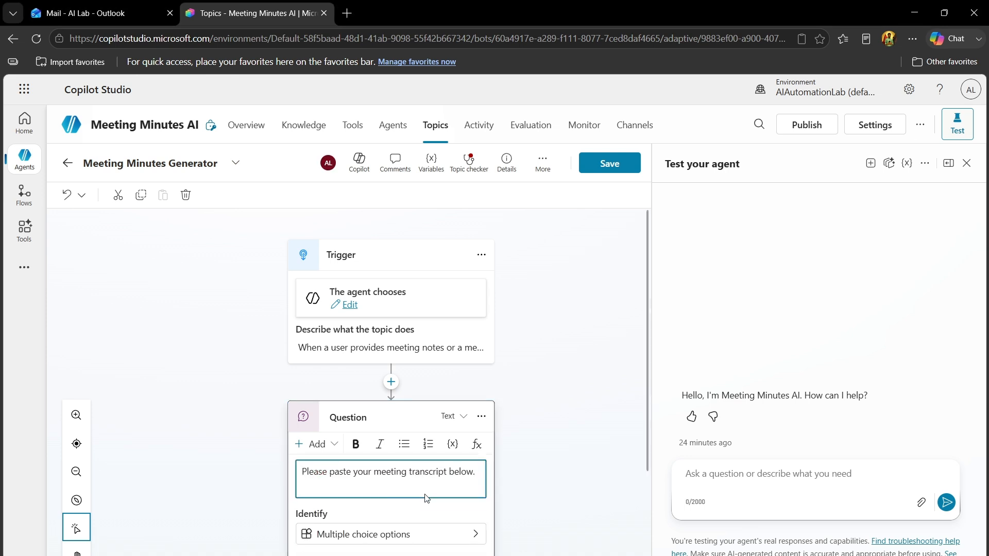
left_click(560, 487)
Set the question node to identify the user's entire response
scroll(647, 448, "down", 2)
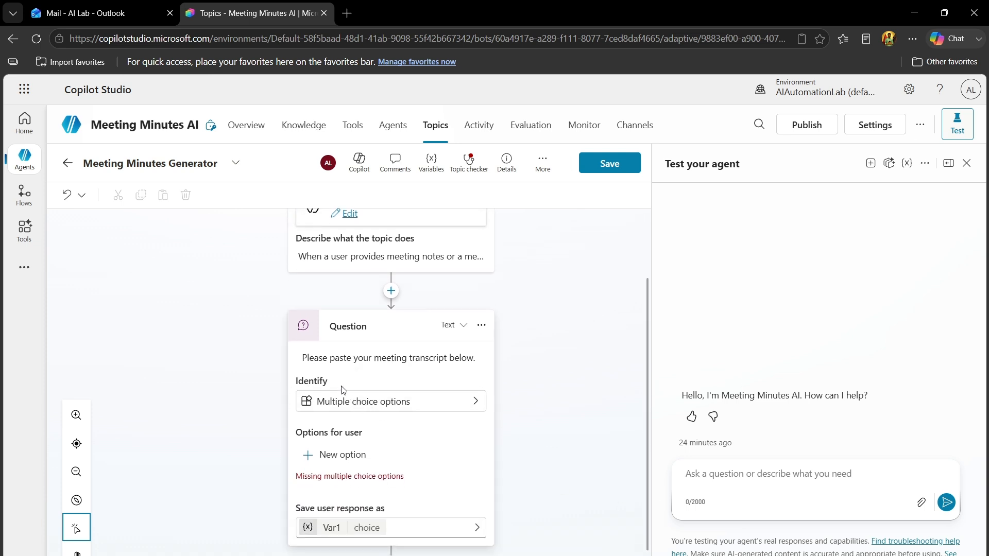
left_click(432, 406)
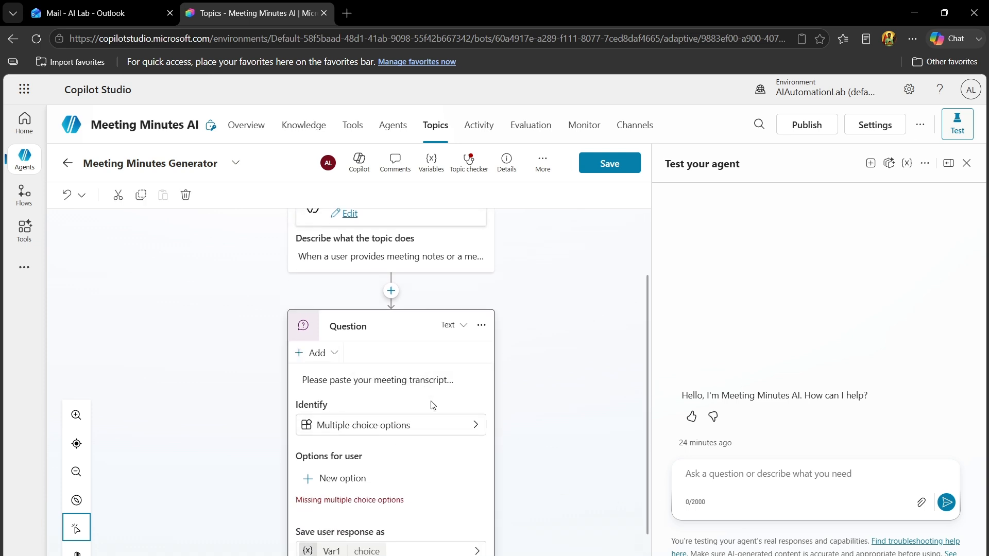
left_click(453, 422)
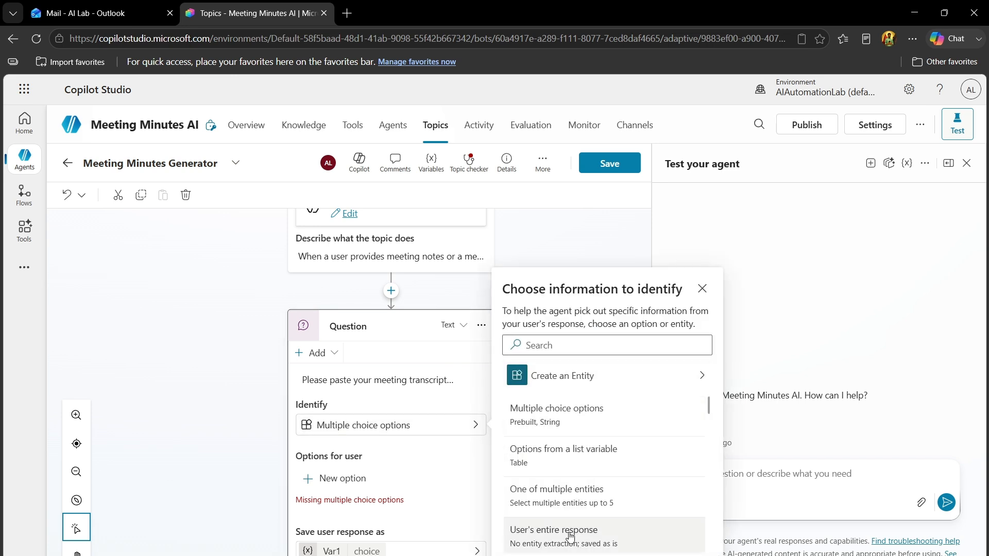
left_click(590, 541)
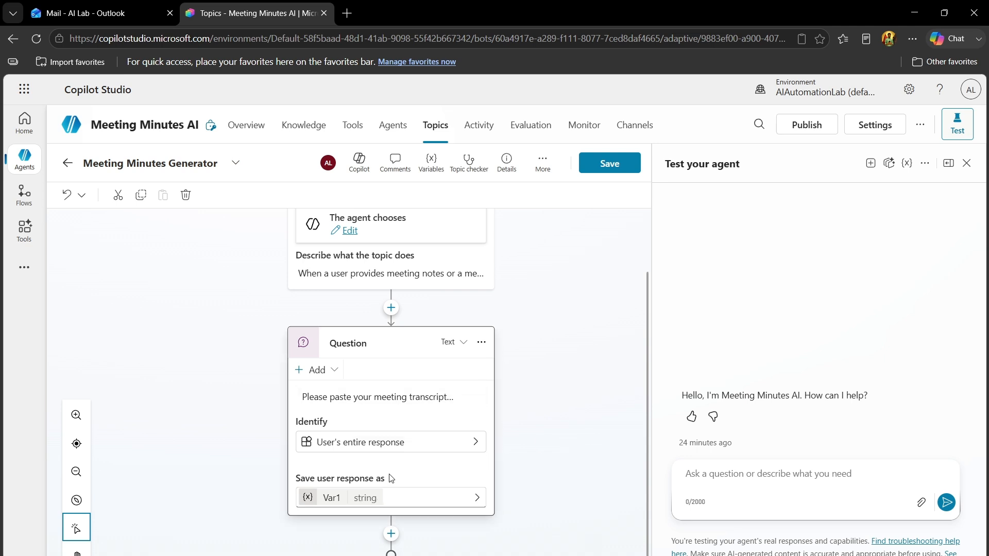
Rename the variable that stores the question's response to MeetingTranscript and save the topic
left_click(328, 499)
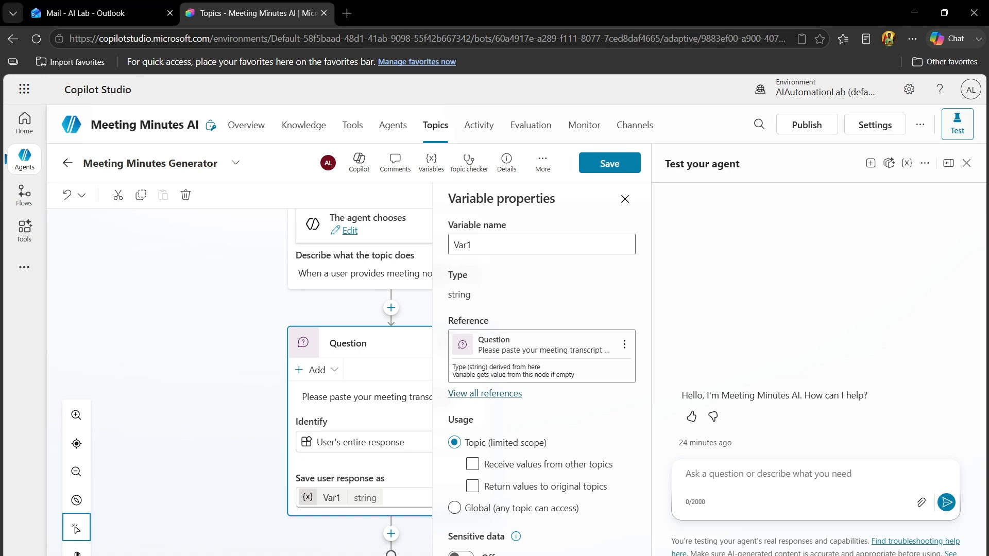
double_click(488, 238)
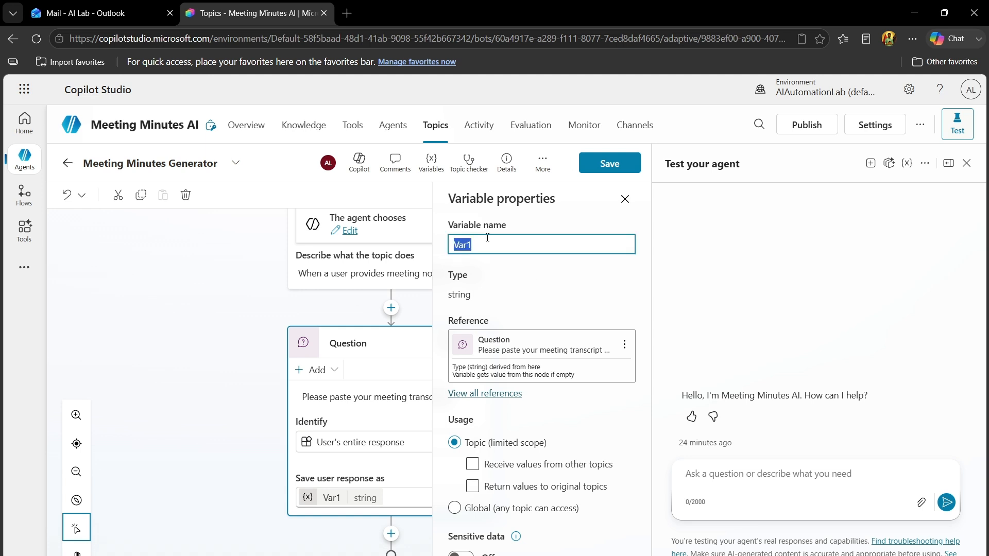
type("MeetingTranscript")
left_click(497, 298)
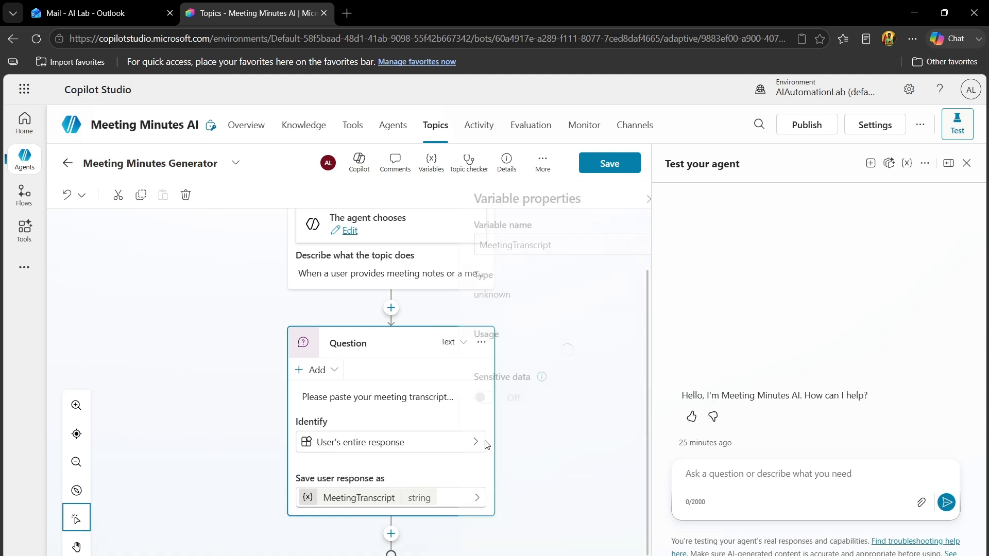
left_click(212, 479)
left_click(611, 163)
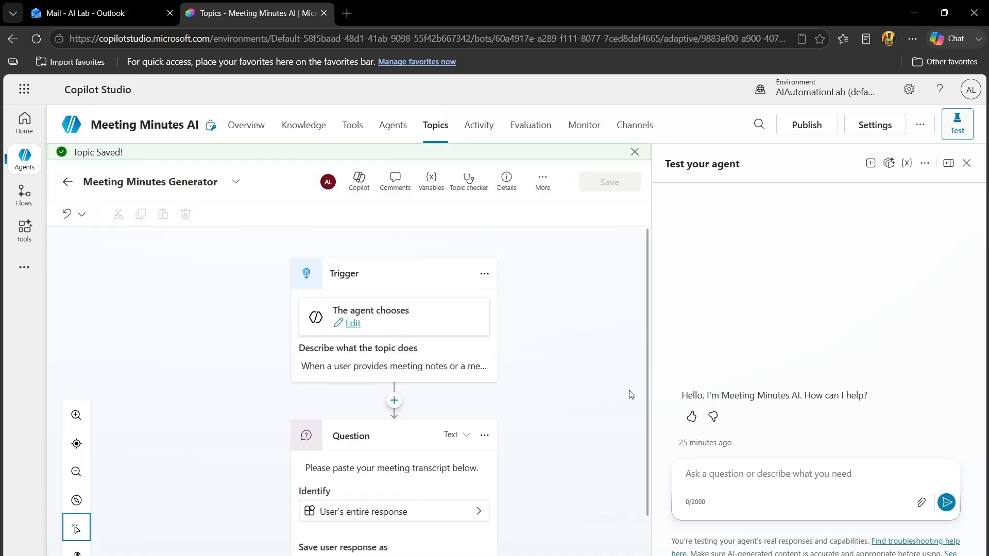
Add a new prompt tool below the question node
left_click_drag(647, 384, 646, 468)
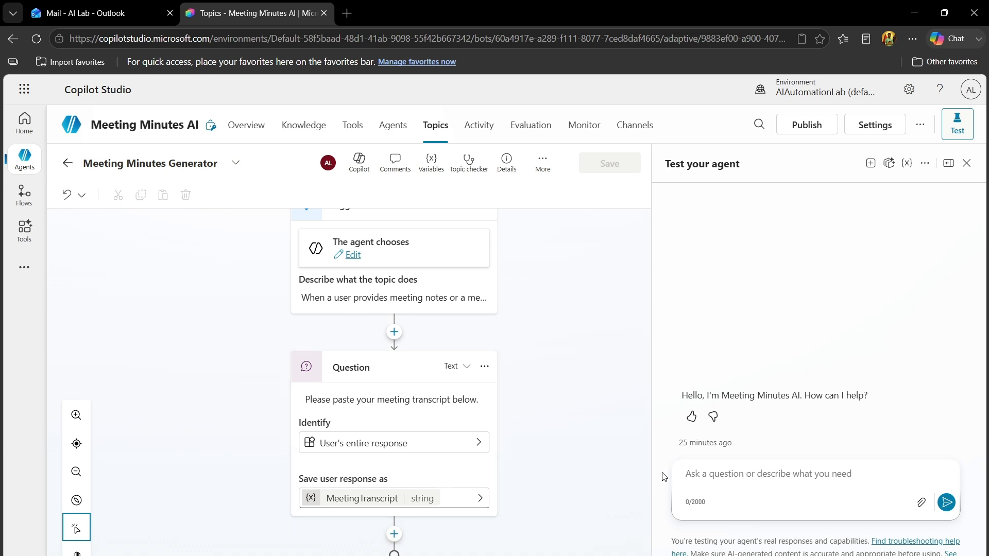
left_click(394, 534)
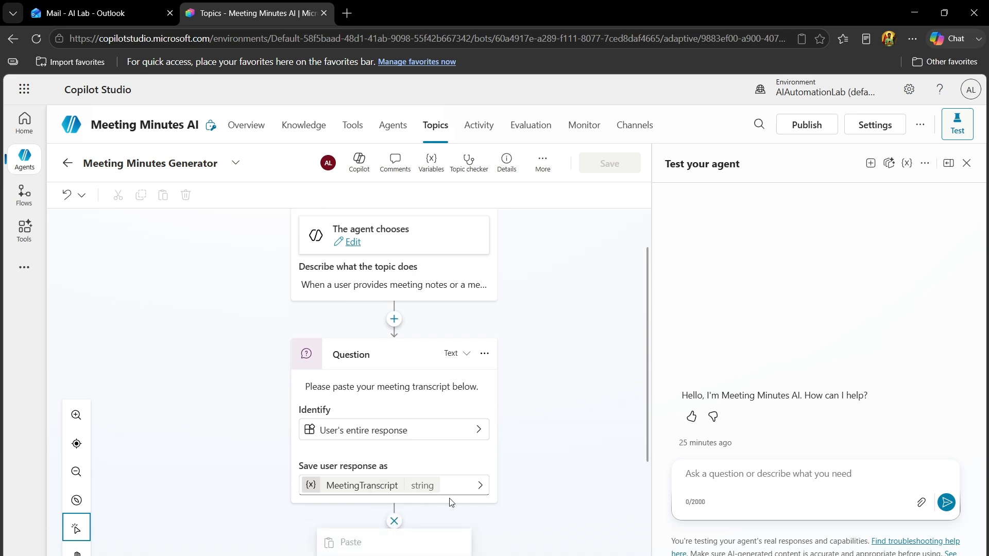
left_click_drag(647, 427, 649, 551)
mouse_move(428, 525)
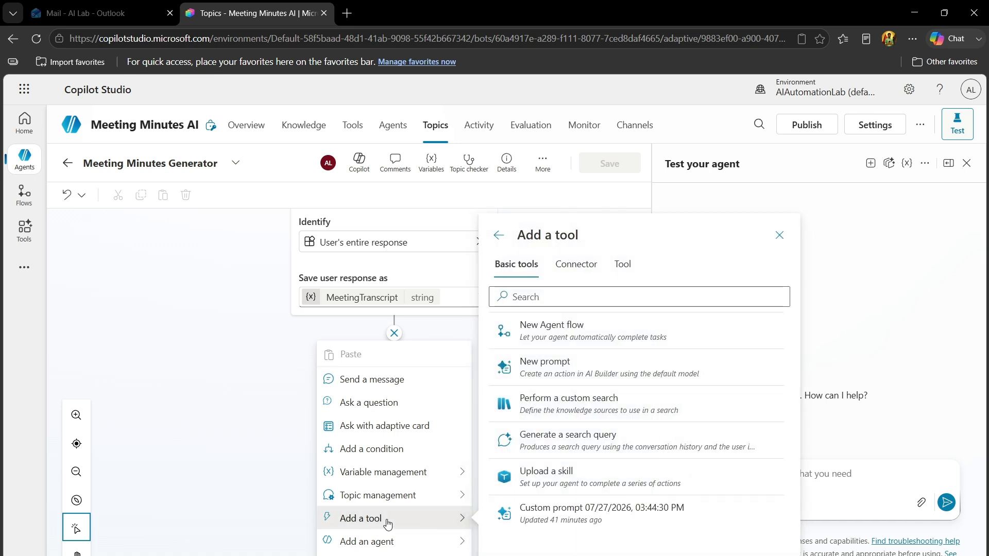
left_click(616, 366)
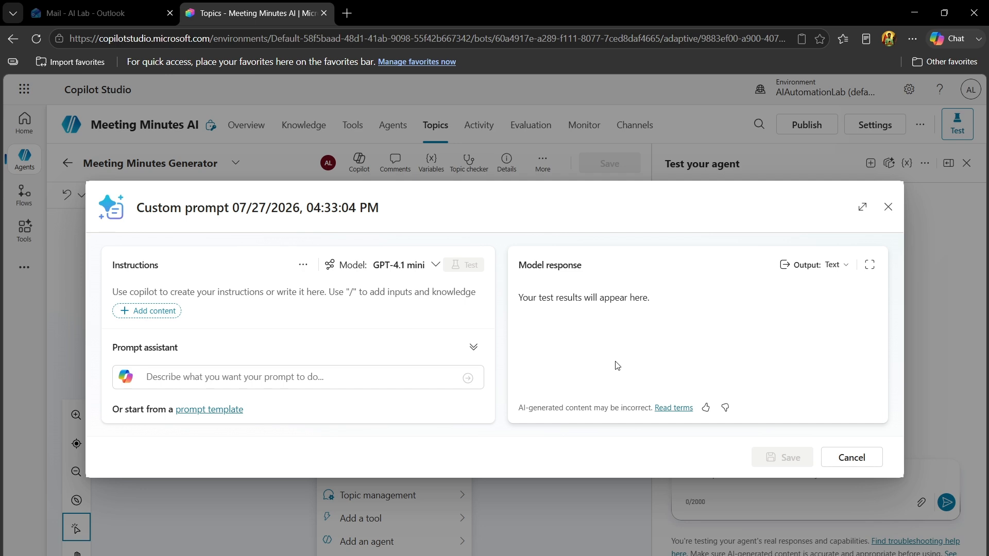
Enter full-screen prompt instructions for an experienced Project Manager to turn {{MeetingTranscript}} into Markdown minutes, with sections from Meeting Summary to Next Meeting
left_click(862, 208)
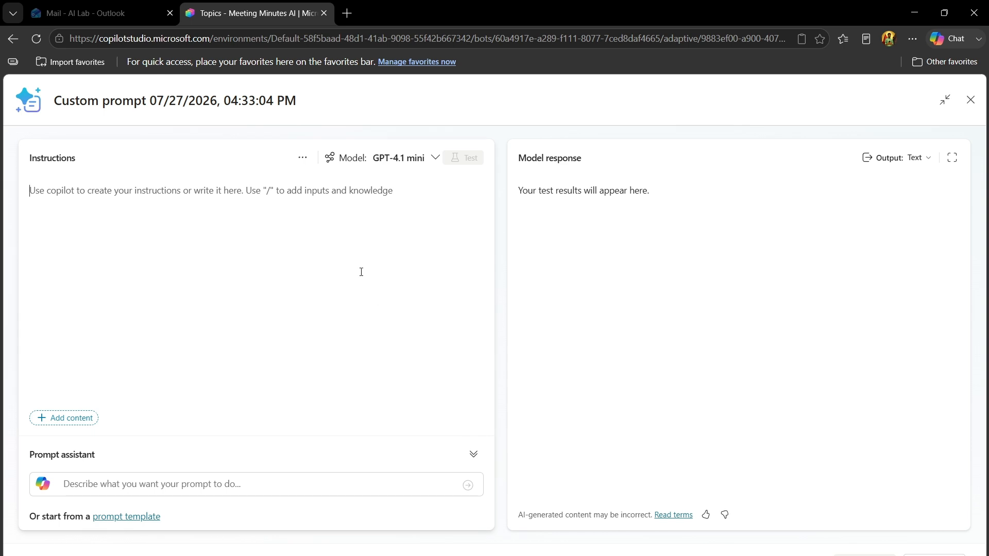
key("ctrl+v")
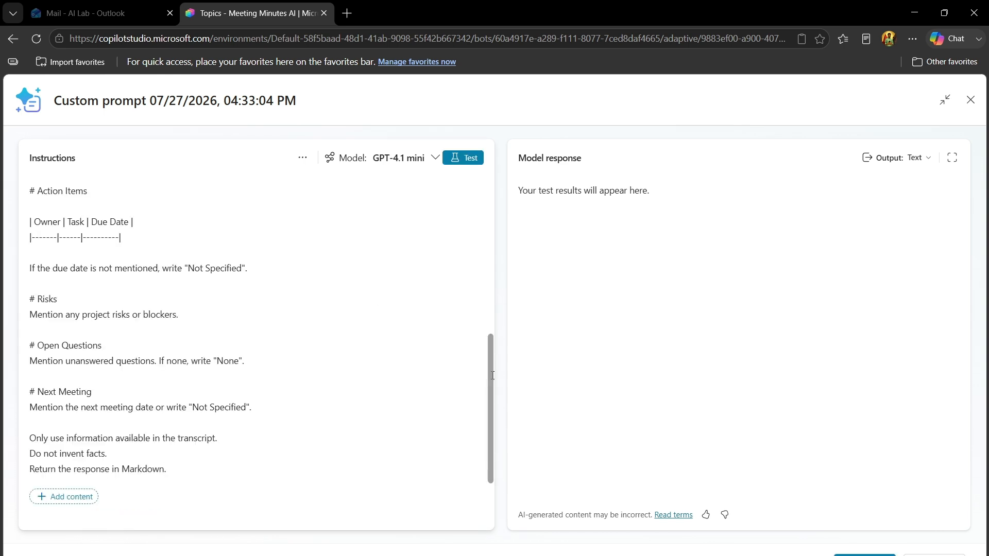
left_click_drag(490, 356, 488, 198)
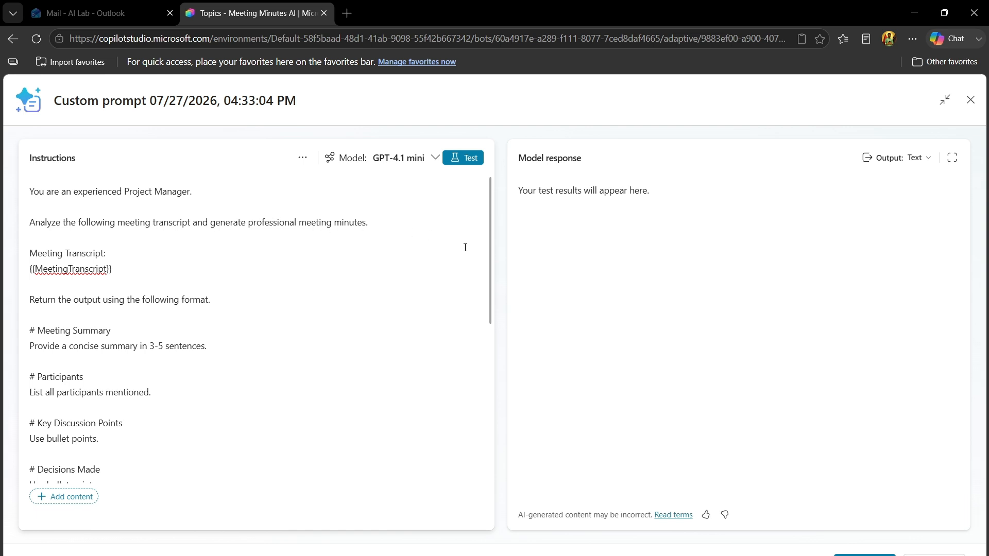
Review the prompt instructions from the Project Manager role through the section headings down to the closing rules
double_click(83, 267)
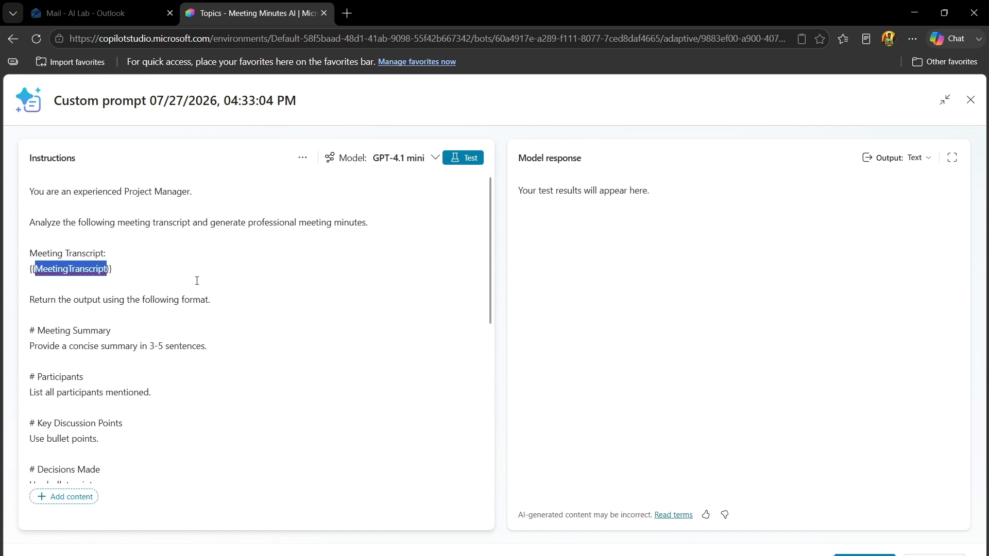
left_click(30, 301)
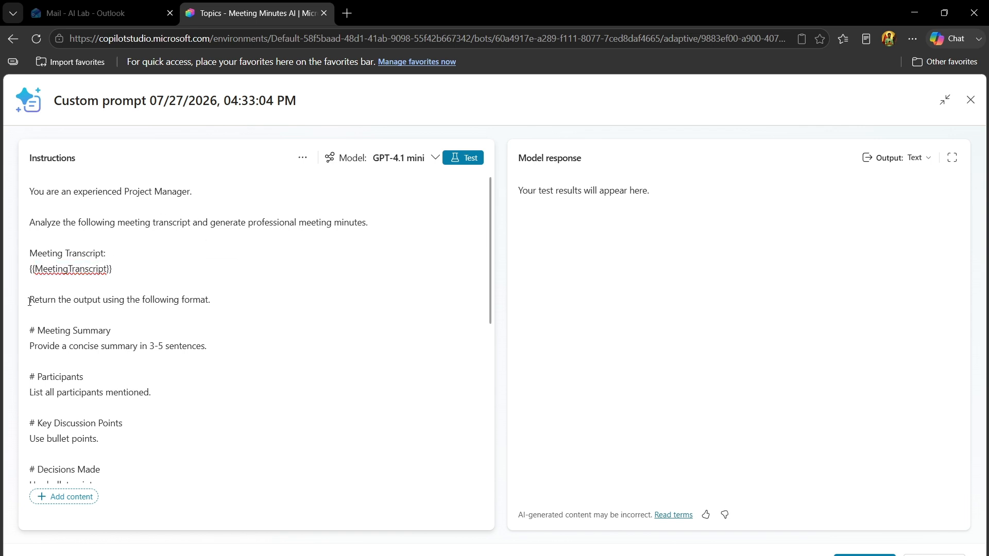
key("ctrl+z")
left_click(248, 320)
double_click(77, 418)
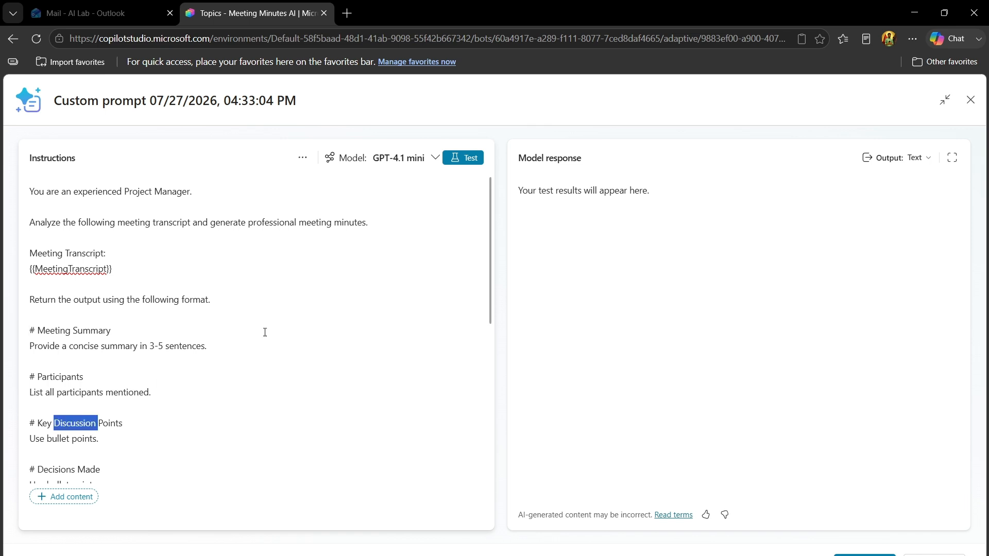
left_click_drag(491, 275, 493, 377)
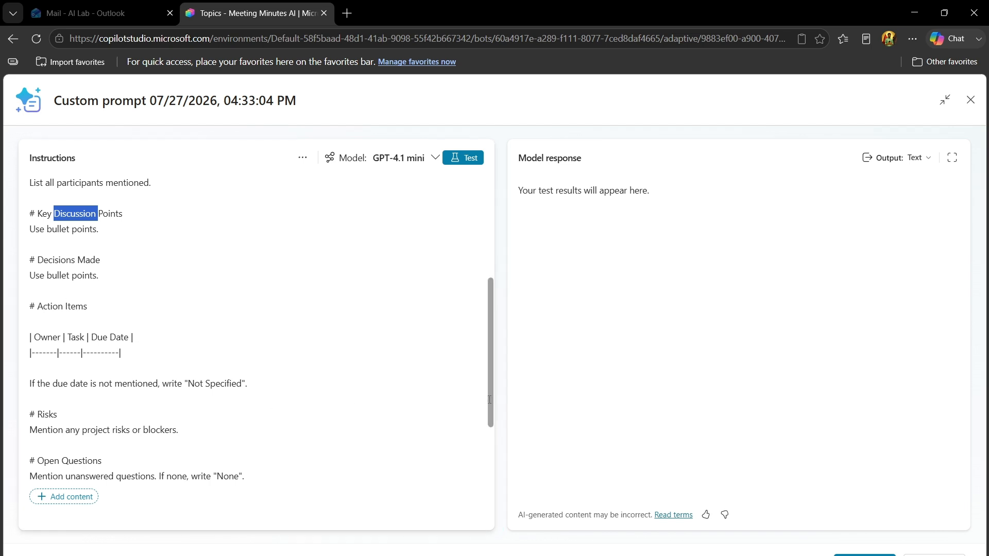
left_click_drag(496, 400, 506, 495)
left_click_drag(495, 437, 495, 278)
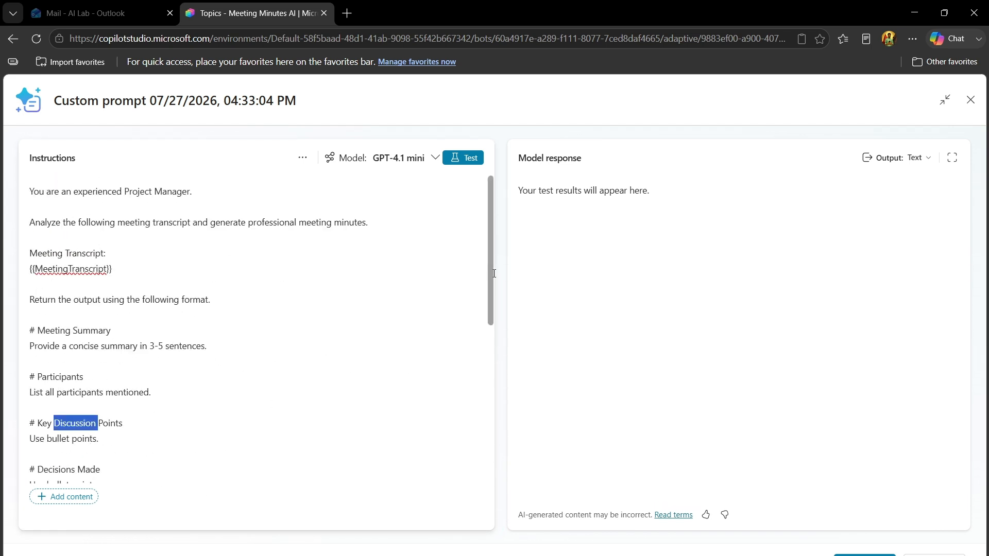
Replace the plain MeetingTranscript text between the braces in the instructions with a text input
left_click(67, 268)
double_click(67, 268)
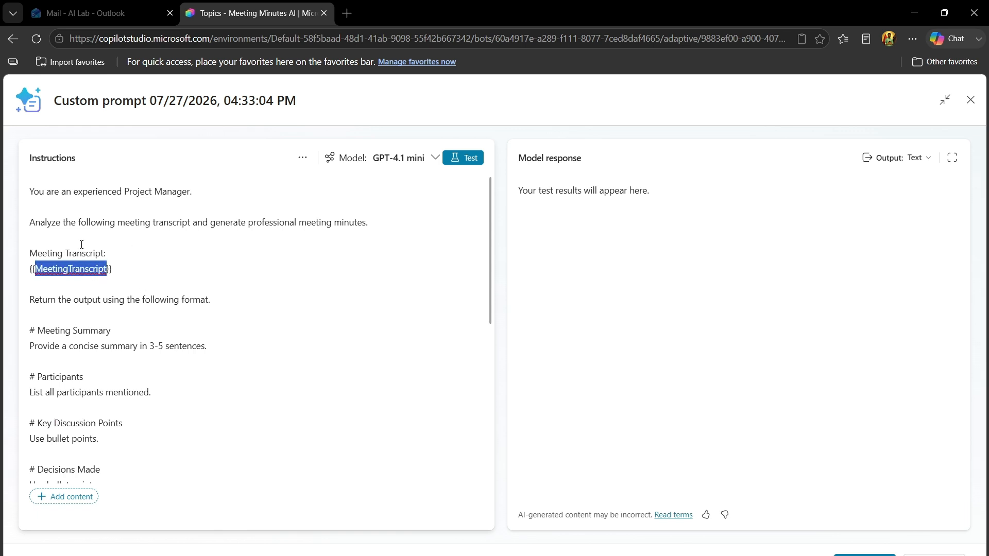
left_click(80, 498)
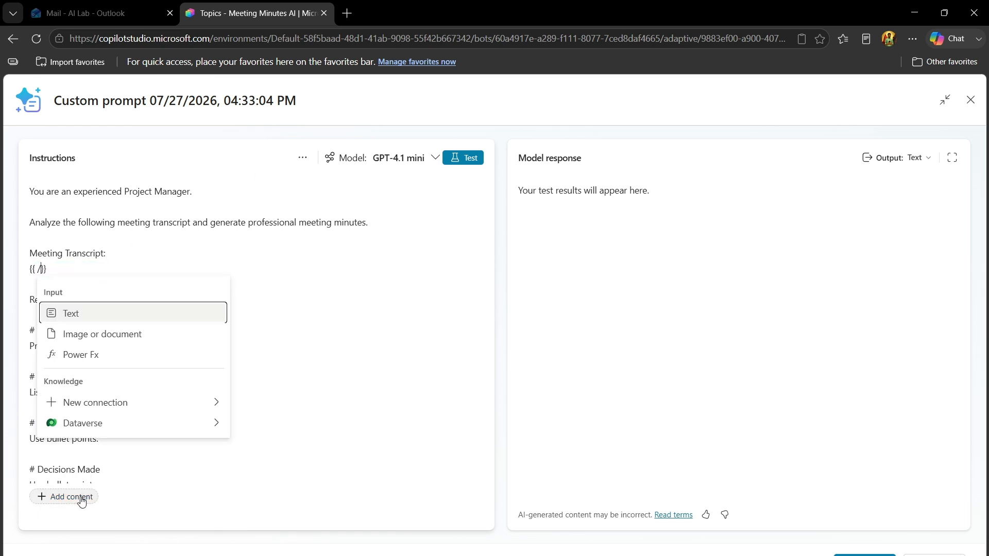
left_click(184, 315)
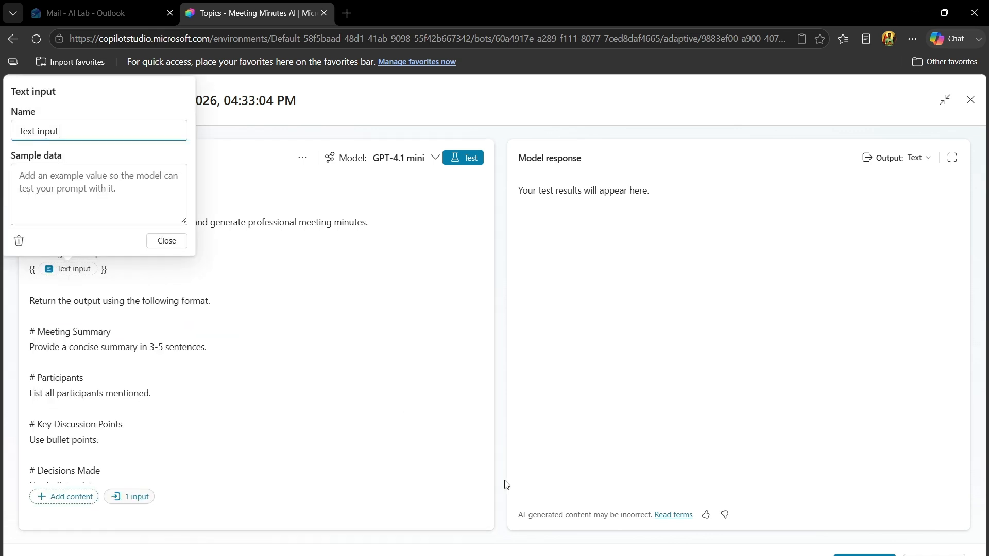
Name the new text input MeetingTranscript, leave its sample data empty and close its settings
key("alt+Tab")
left_click_drag(74, 124, 2, 126)
type("Mee")
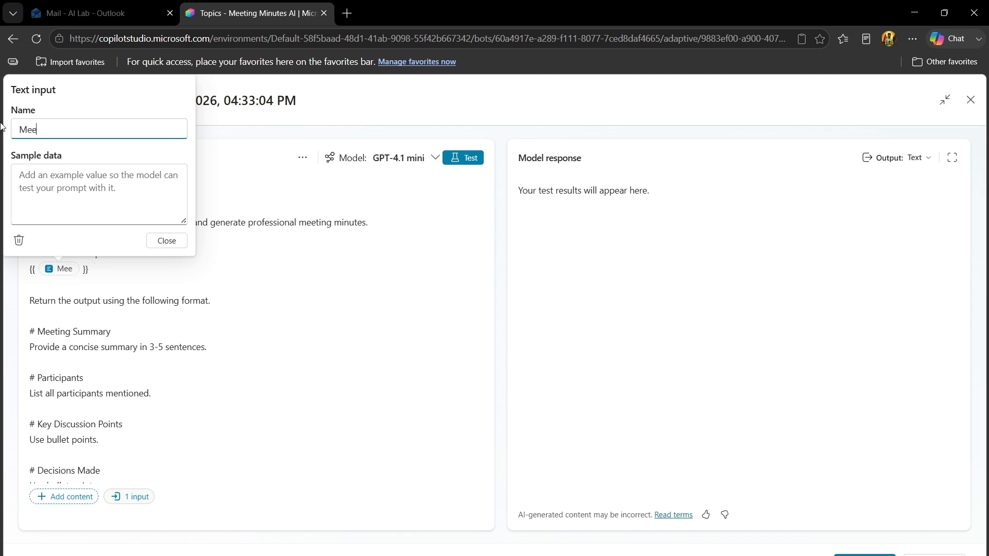
type("tingTranscripts")
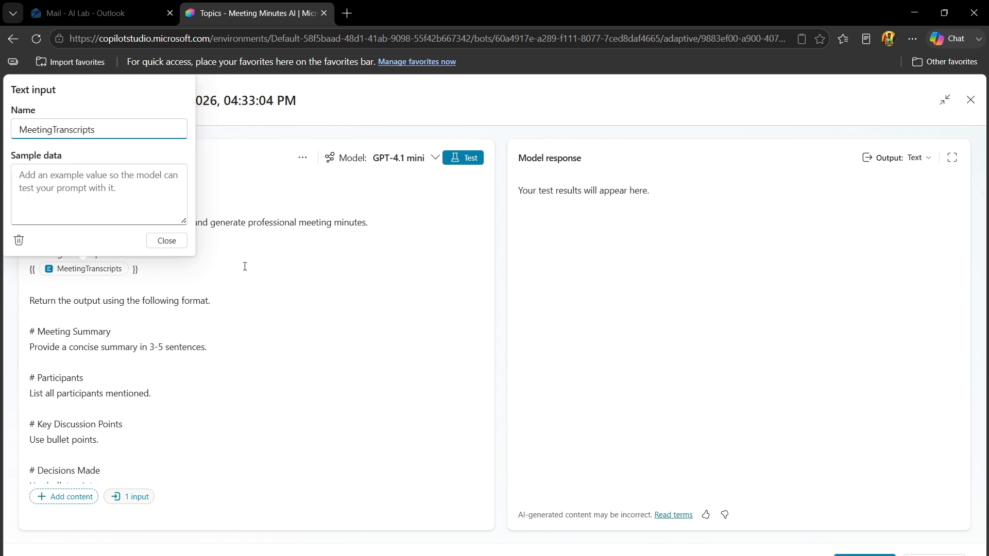
left_click(591, 555)
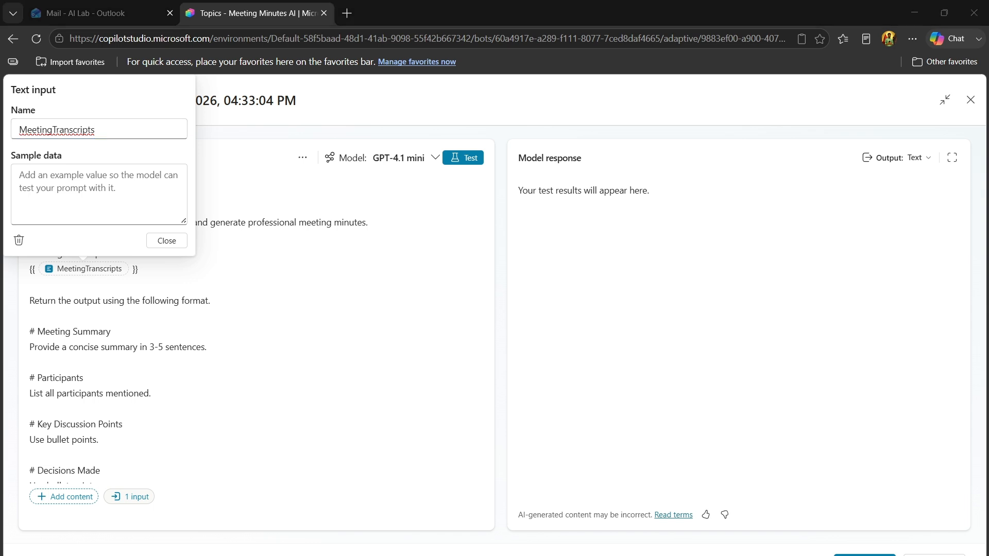
key("alt+Tab")
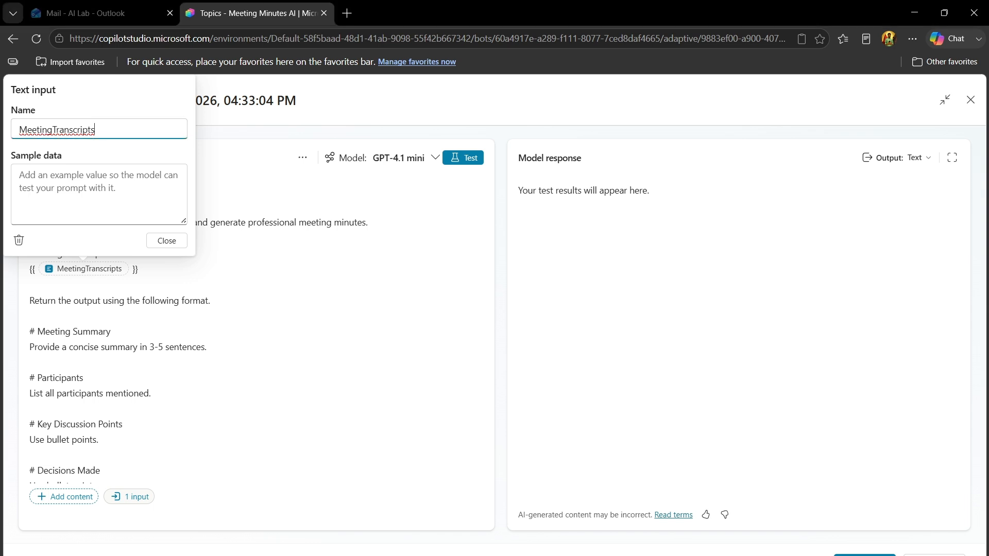
key("BackSpace")
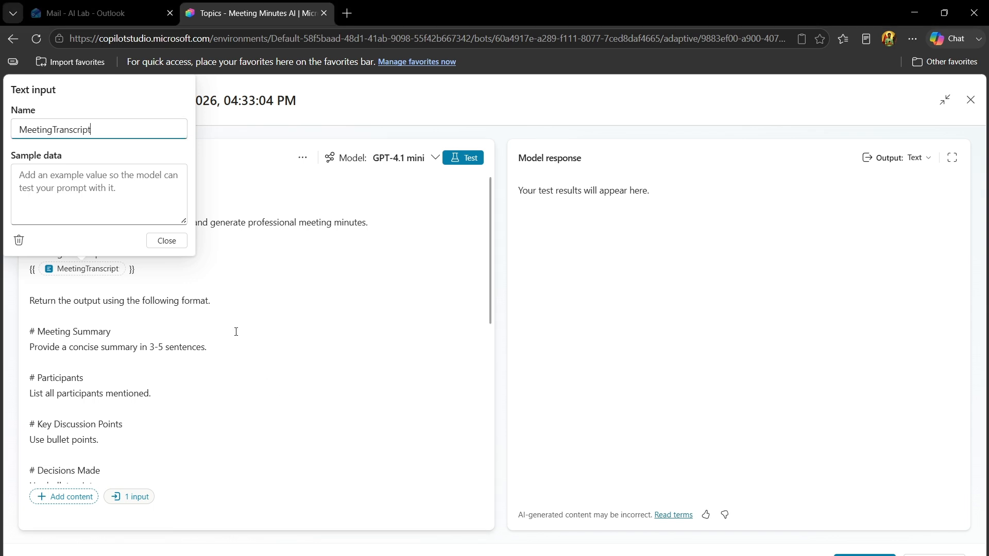
left_click(166, 240)
Delete the curly braces on both sides of the MeetingTranscript input in the prompt instructions
scroll(162, 240, "down", 5)
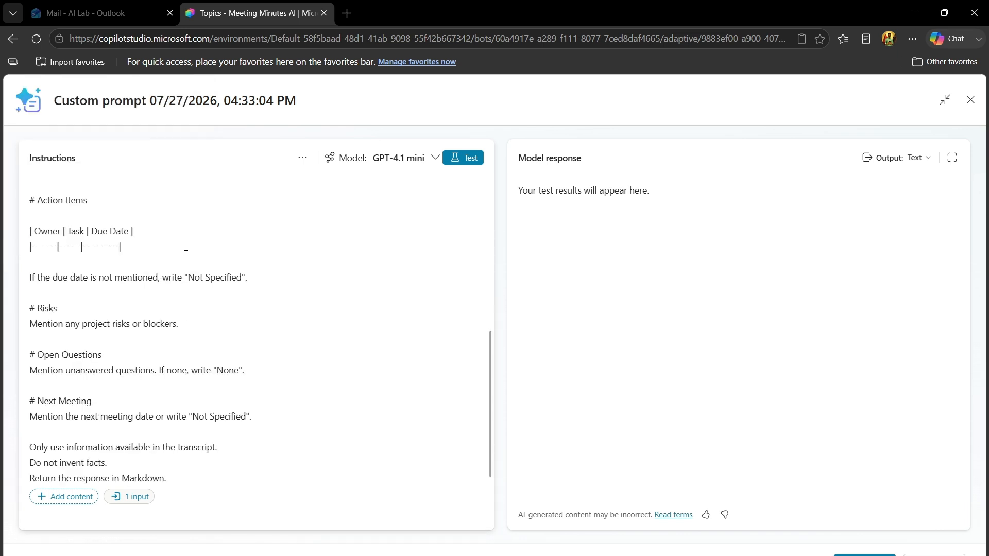
left_click_drag(490, 381, 490, 194)
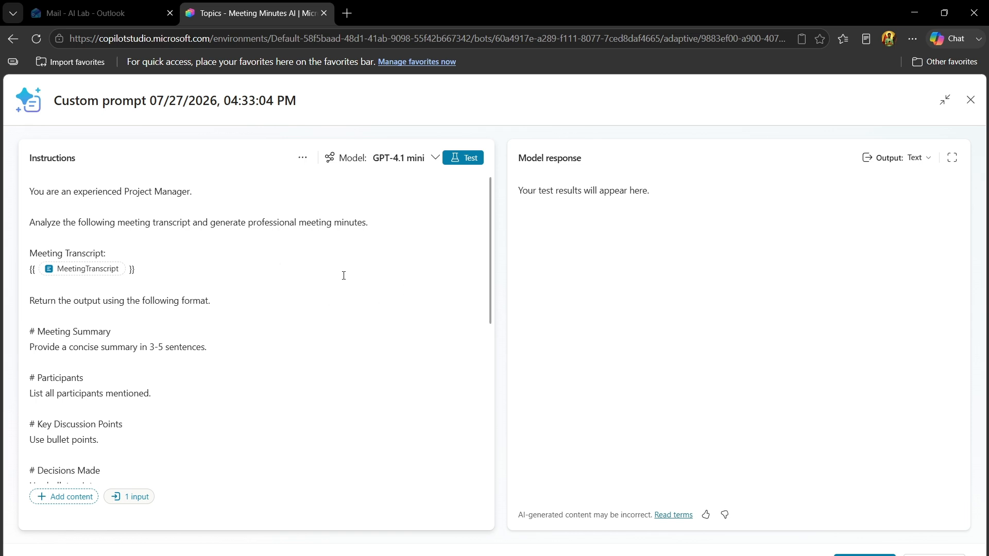
key("BackSpace")
key("BackSpace")
left_click(38, 271)
key("BackSpace")
key("BackSpace")
Set the prompt's model to Claude Sonnet 4.6 and save the custom prompt
left_click(406, 164)
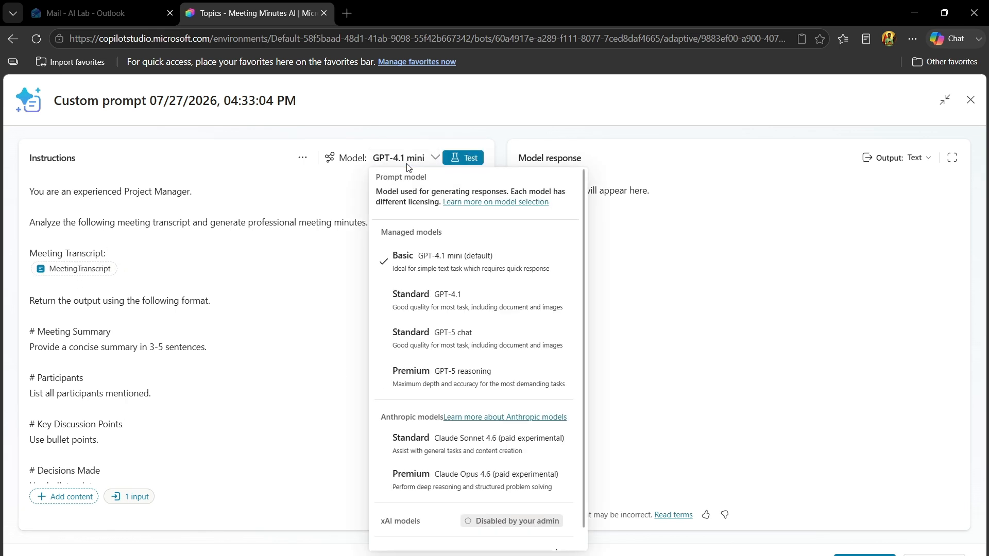
left_click(475, 447)
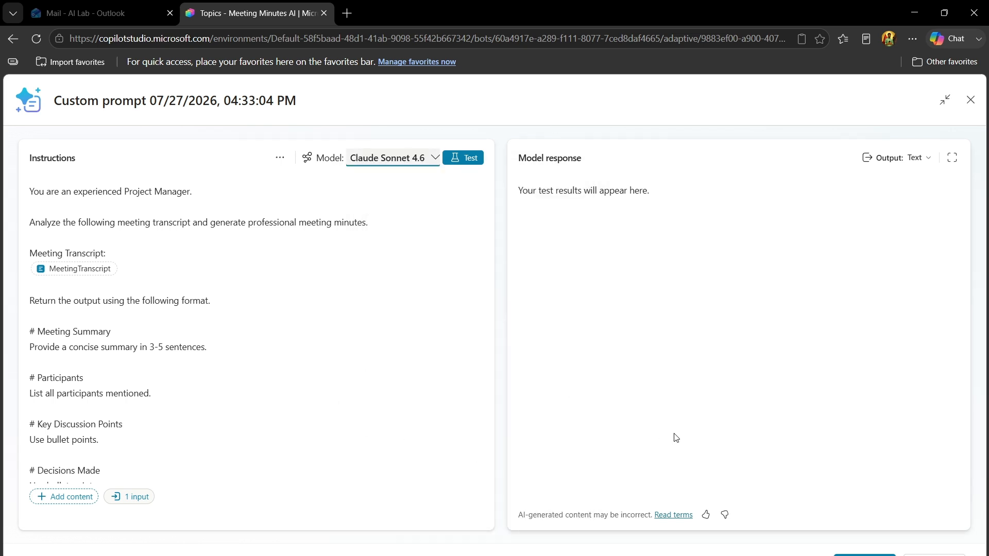
left_click(865, 555)
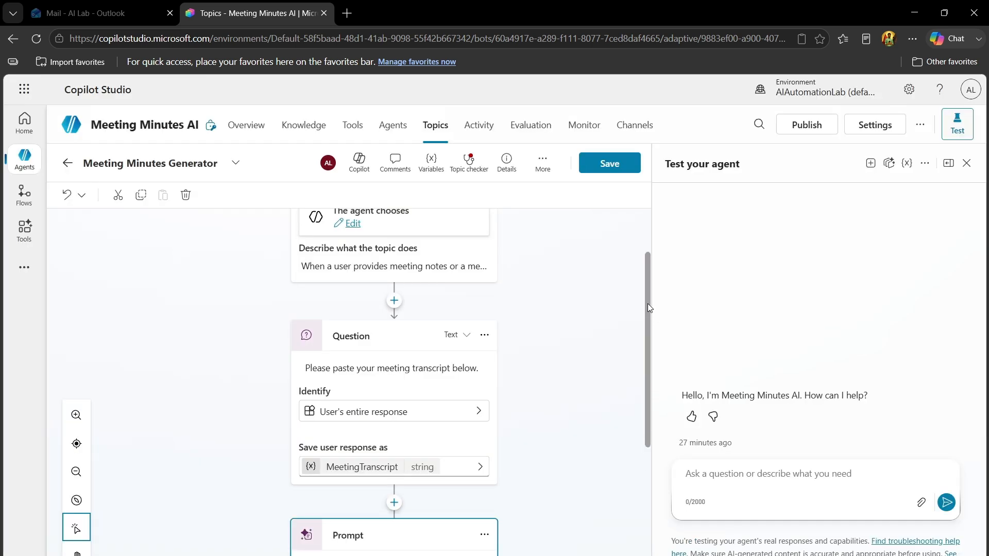
Assign the topic variable MeetingTranscript to the Prompt node's MeetingTranscript input
left_click_drag(648, 304, 636, 397)
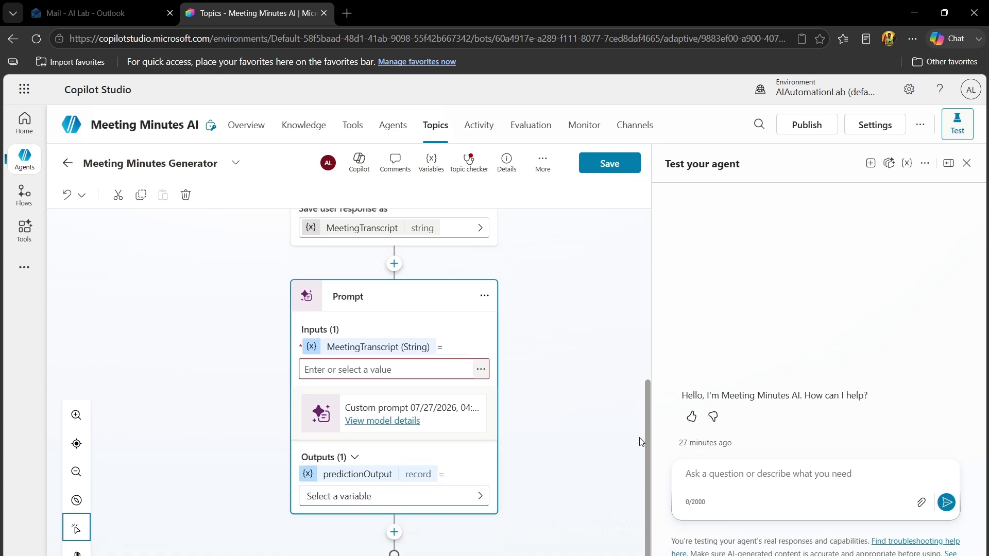
left_click(410, 372)
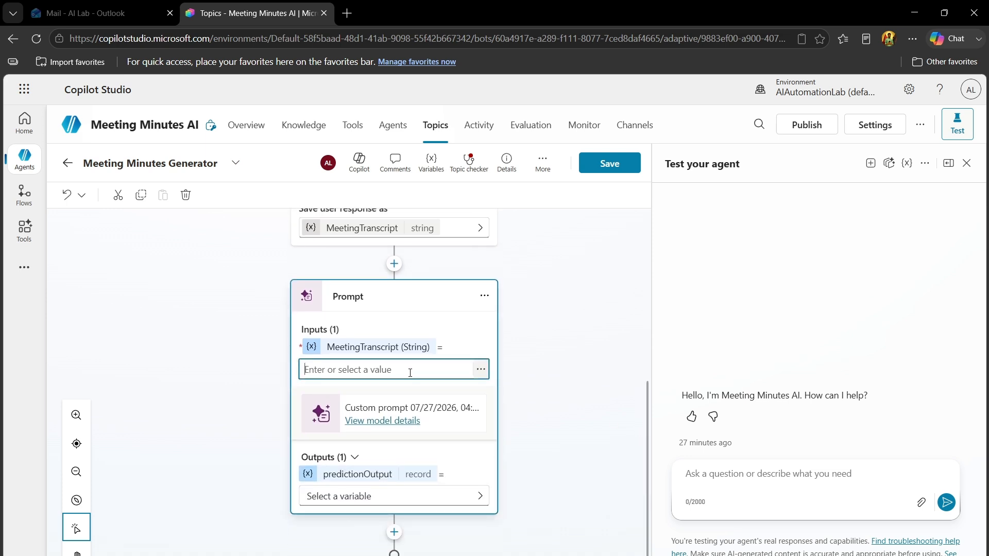
left_click(480, 370)
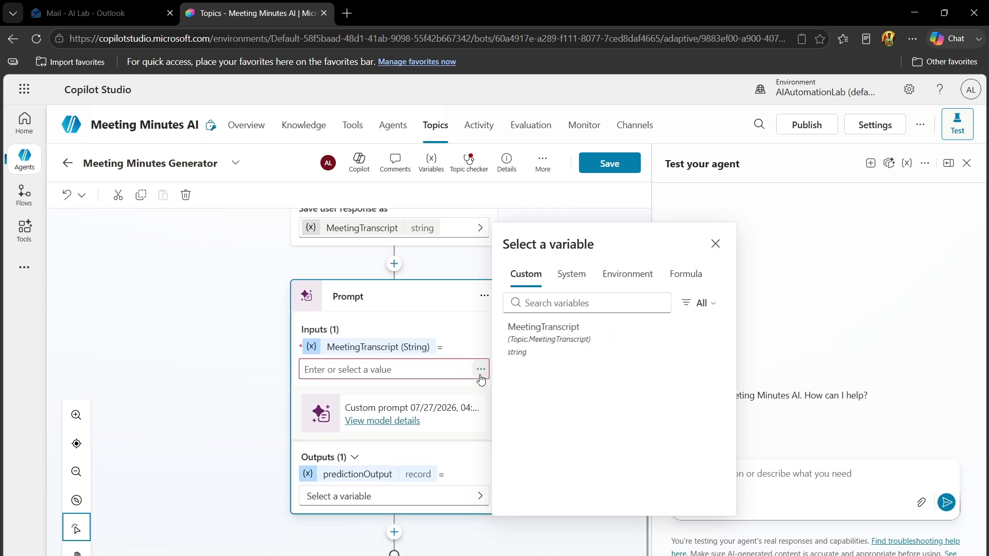
left_click(560, 342)
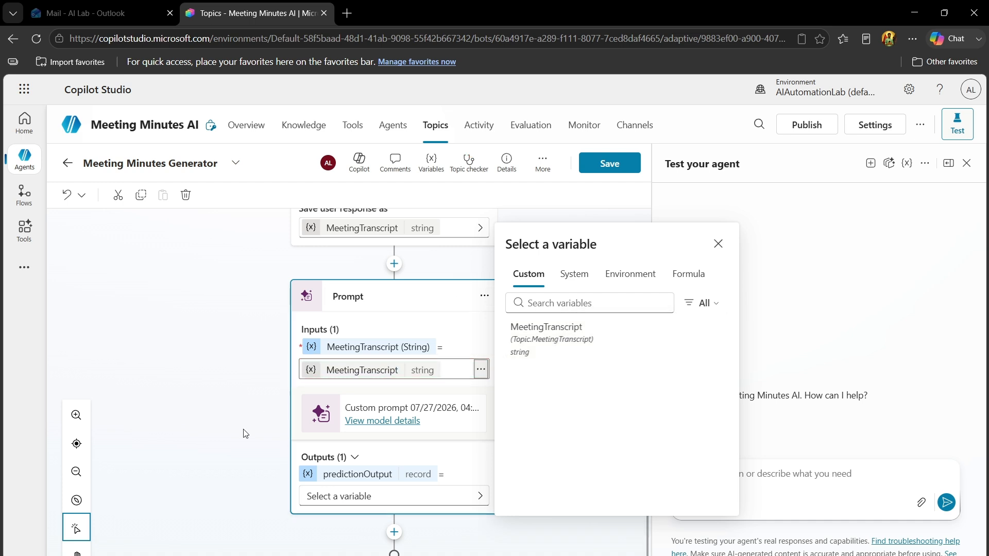
left_click(218, 444)
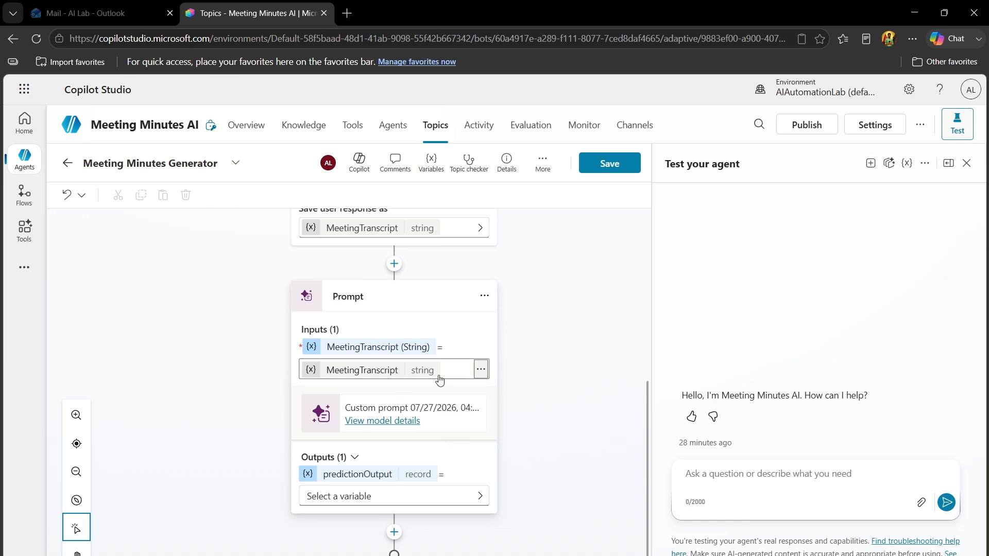
Store the Prompt node's predictionOutput in a new variable named MeetingMinutesResponse and save the topic
left_click(377, 499)
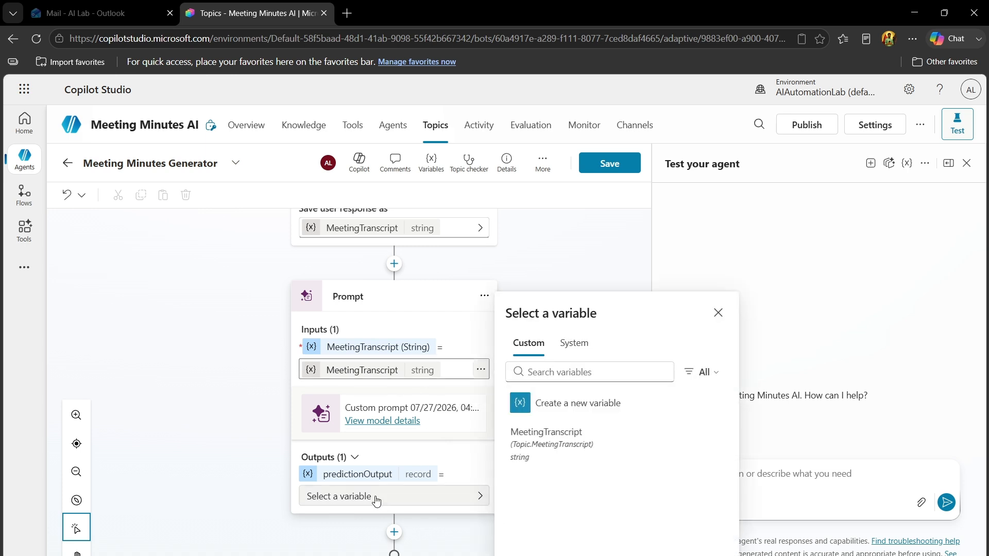
left_click(613, 405)
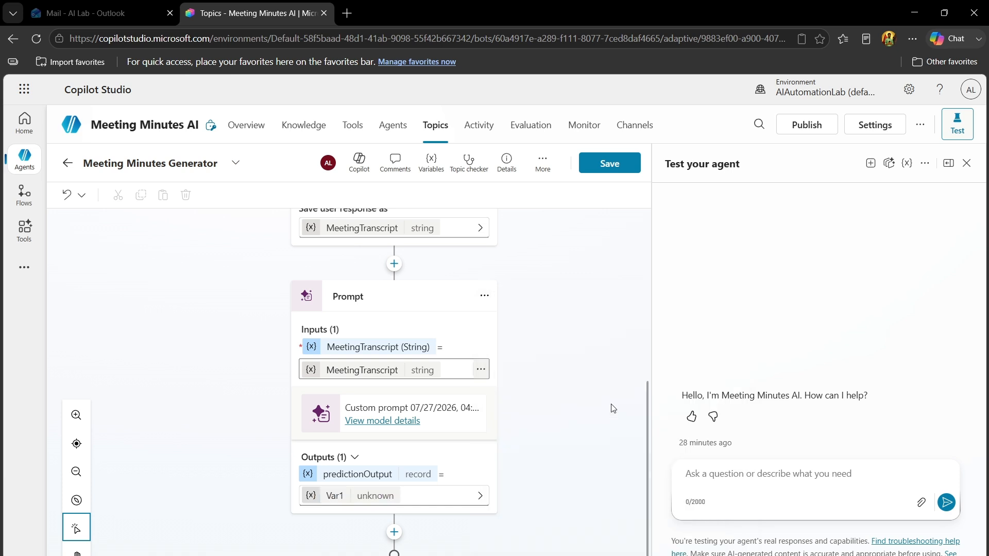
left_click(335, 498)
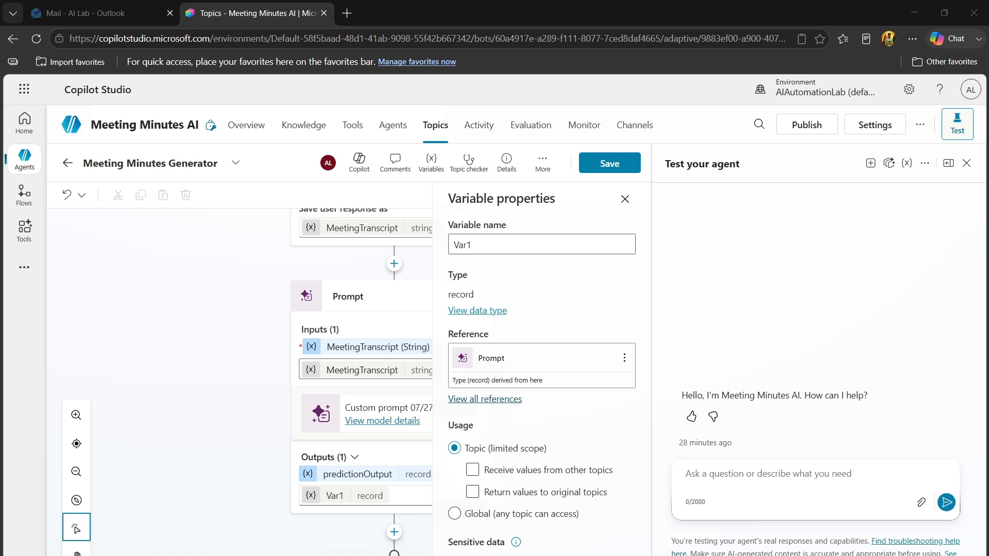
left_click(506, 242)
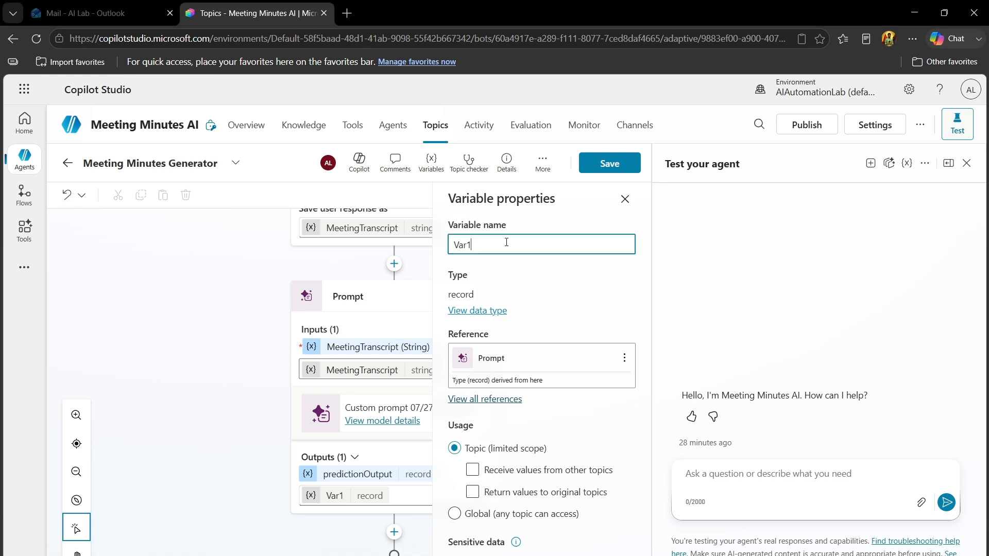
key("ctrl+a")
type("MeetingMinutesResponse")
left_click(575, 304)
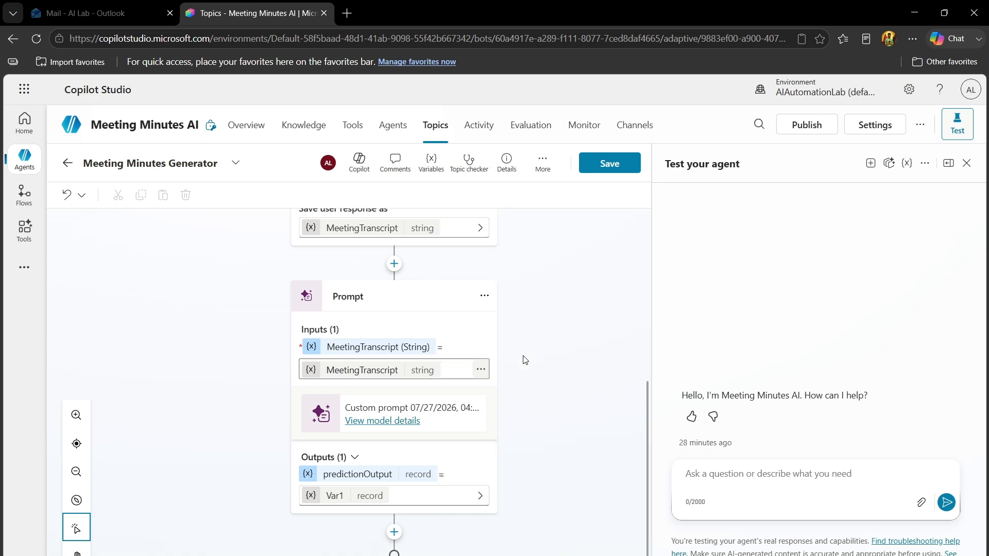
left_click(614, 170)
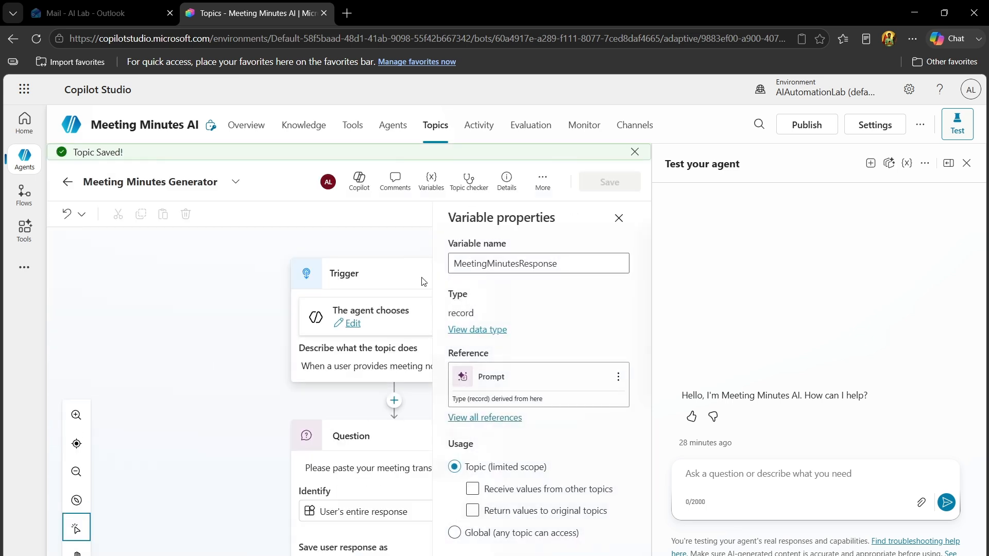
left_click(618, 217)
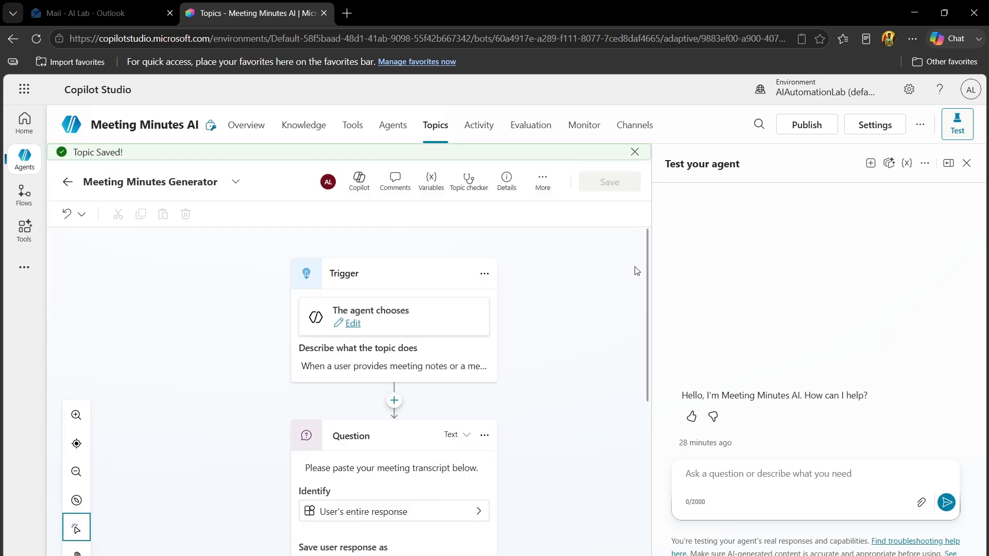
Add a node that sends a message below the Prompt node
scroll(647, 309, "down", 6)
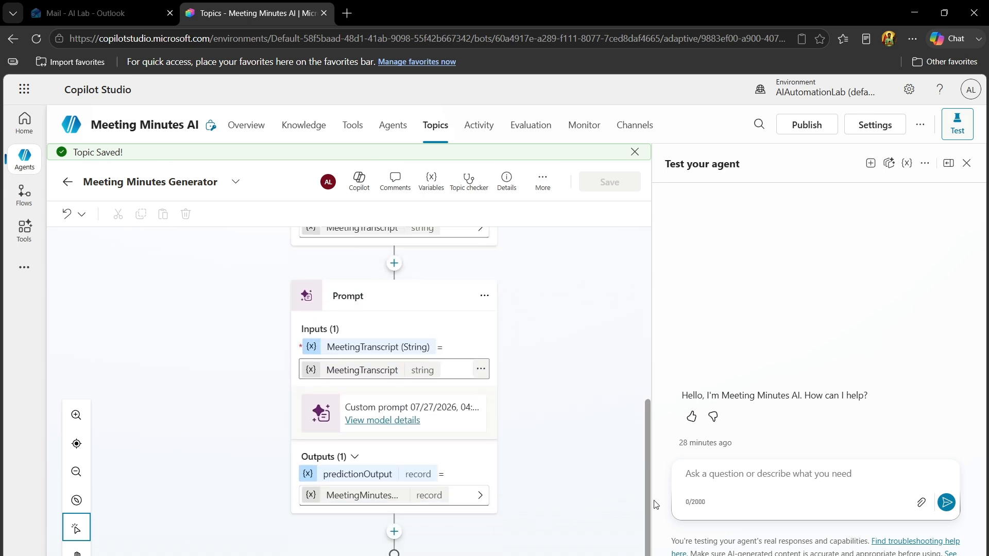
left_click(394, 532)
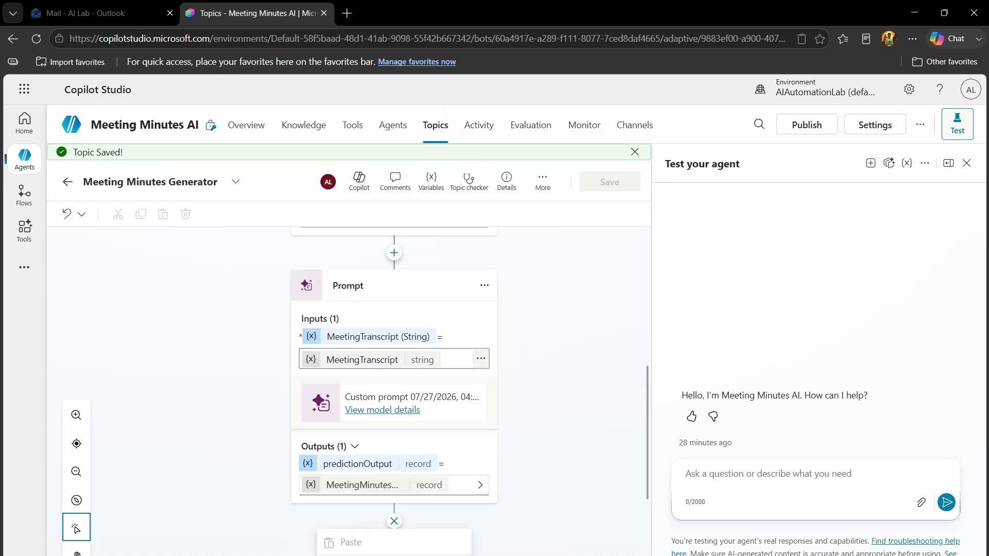
scroll(630, 444, "down", 4)
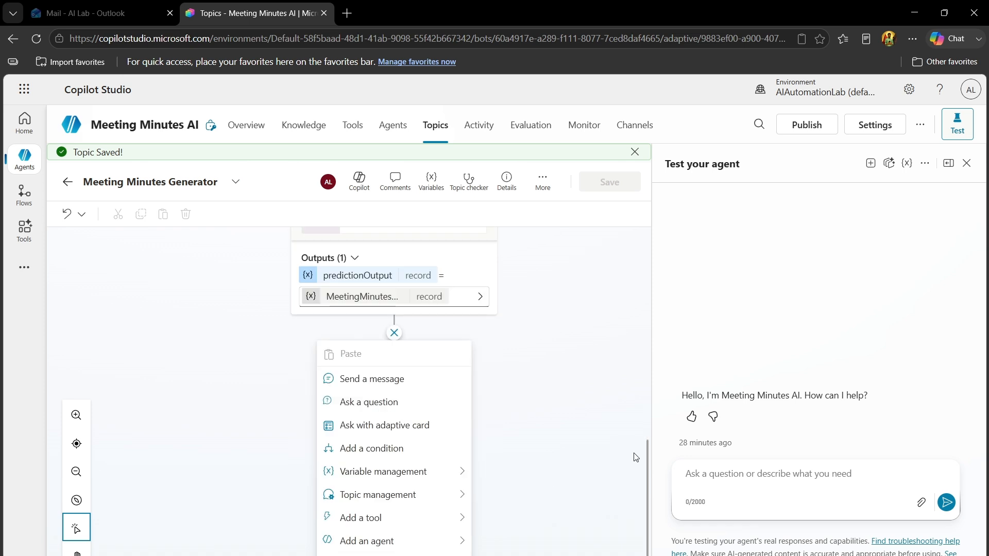
left_click(394, 380)
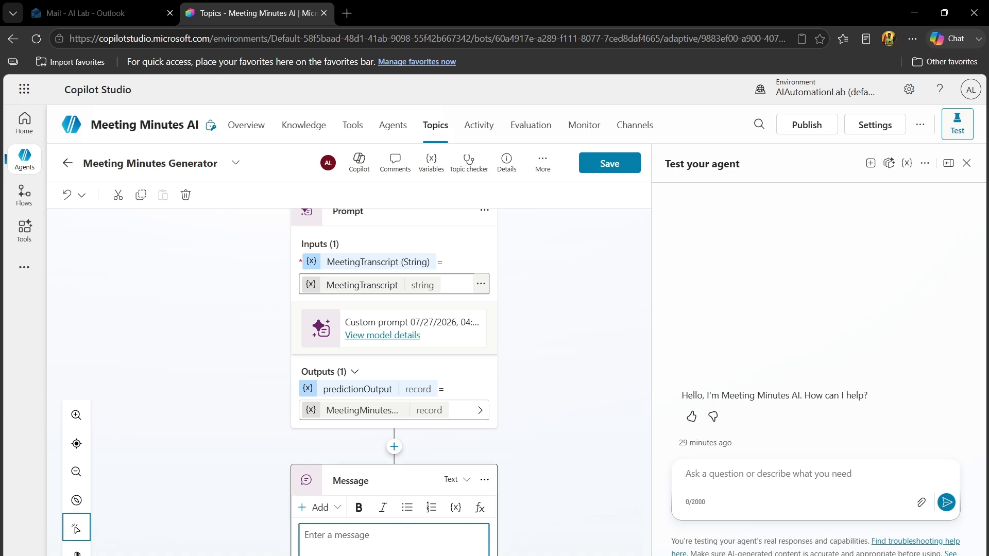
key("alt+Tab")
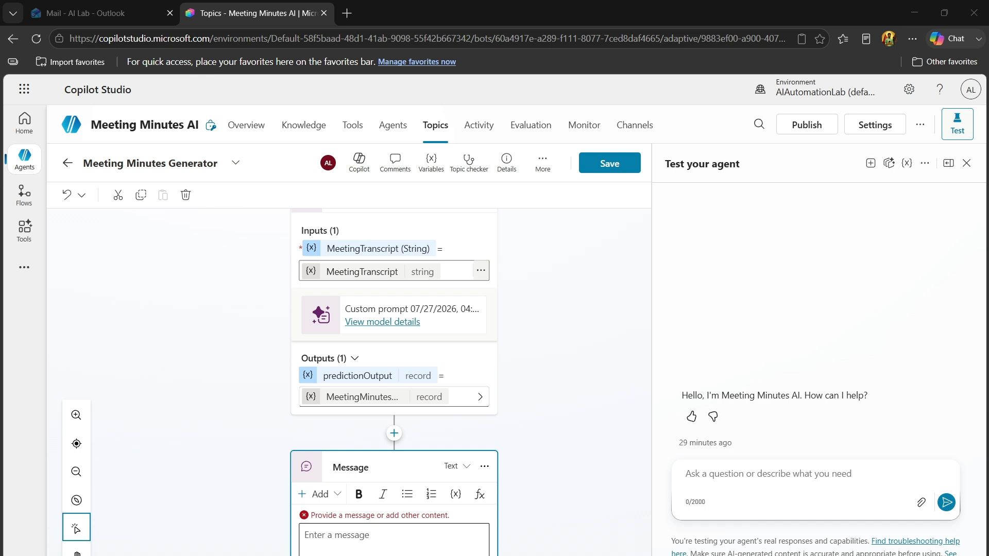
Enter "Here are your Meetings of Minutes :" as the Message node's text, followed by a new line
key("alt+Tab")
type("H")
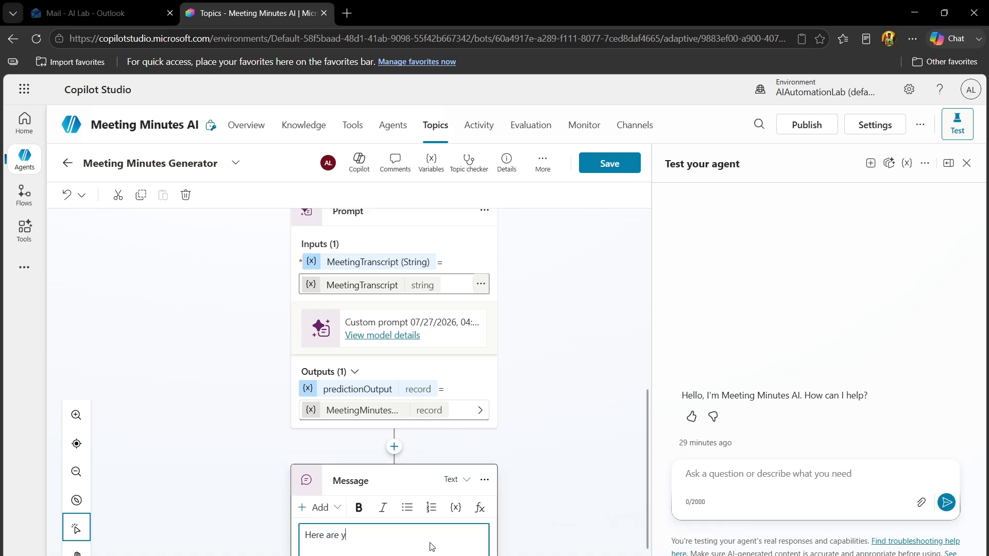
type("ere are your Meetings of Minutes :")
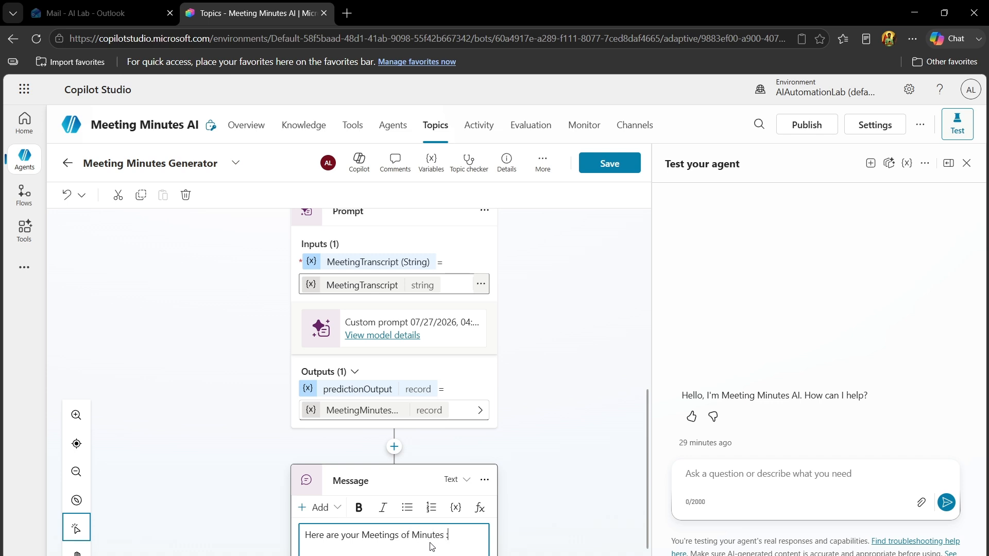
key("Return")
Insert the variable MeetingMinutesResponse.text on the message's second line and save the topic
left_click(455, 507)
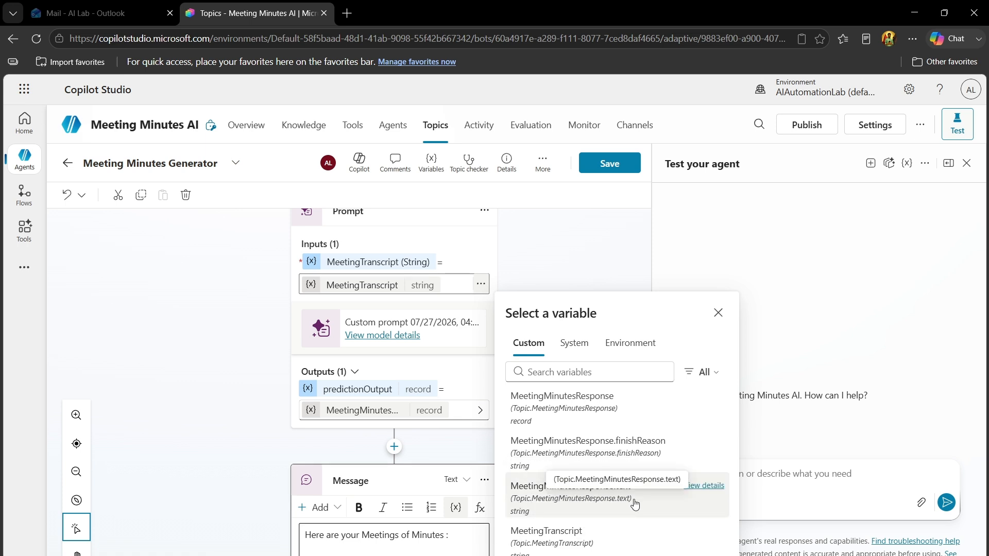
left_click(596, 499)
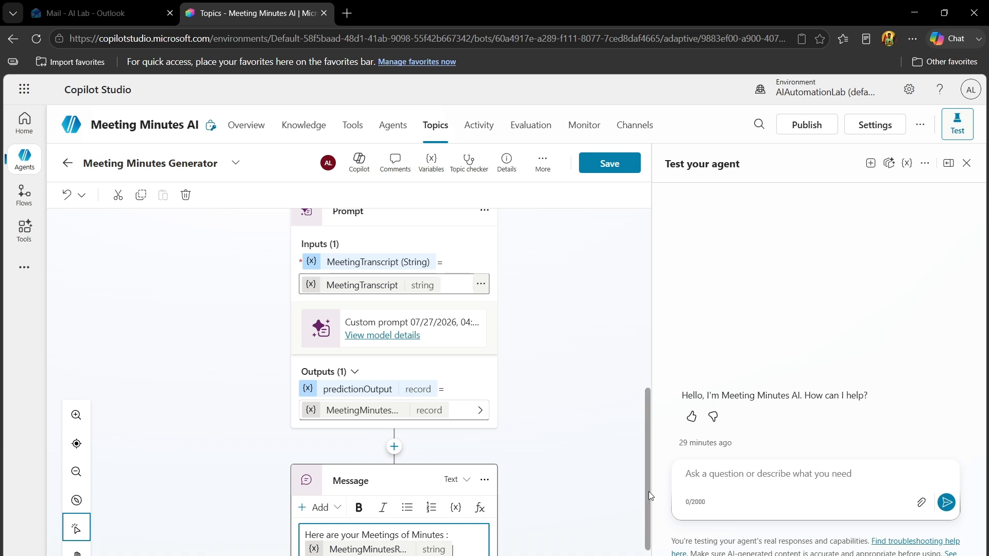
left_click_drag(648, 492, 644, 244)
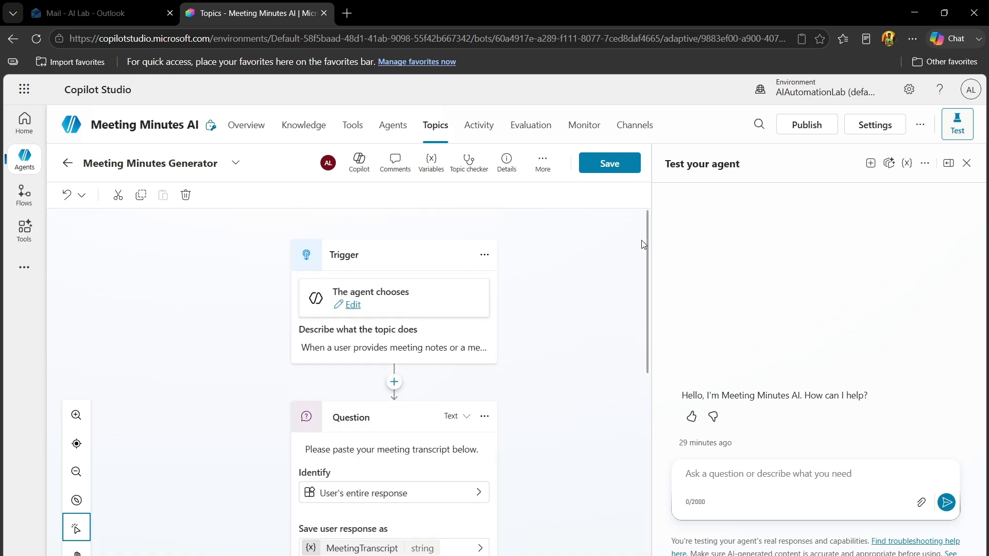
left_click(608, 163)
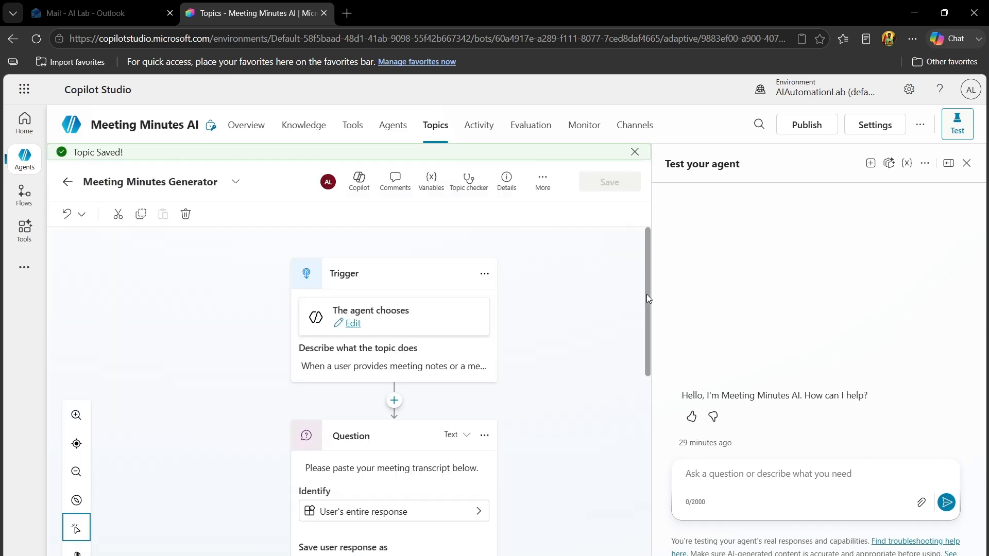
left_click_drag(647, 295, 641, 226)
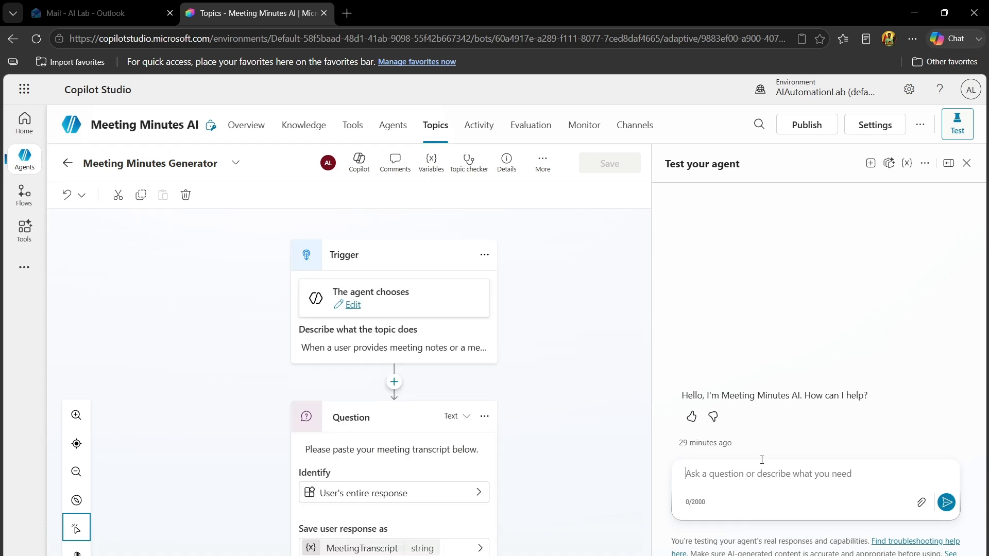
Widen the agent test pane and send the test message "Hi"
left_click_drag(650, 348, 522, 359)
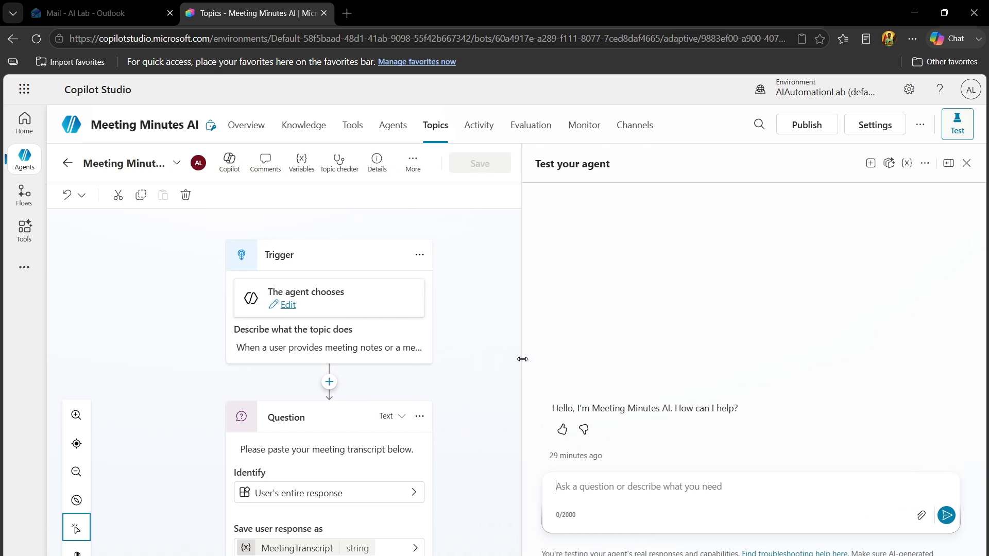
left_click(671, 492)
type("Hi")
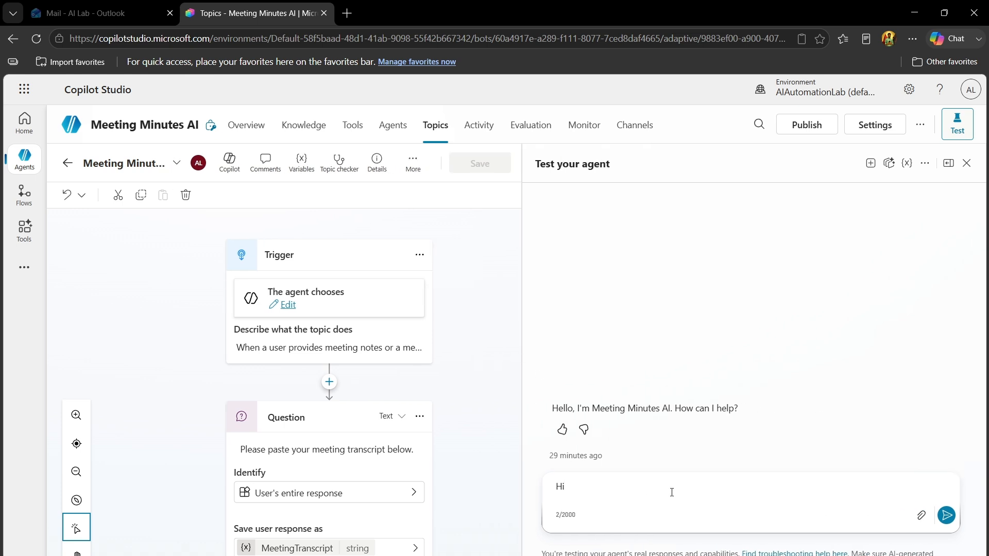
key("Return")
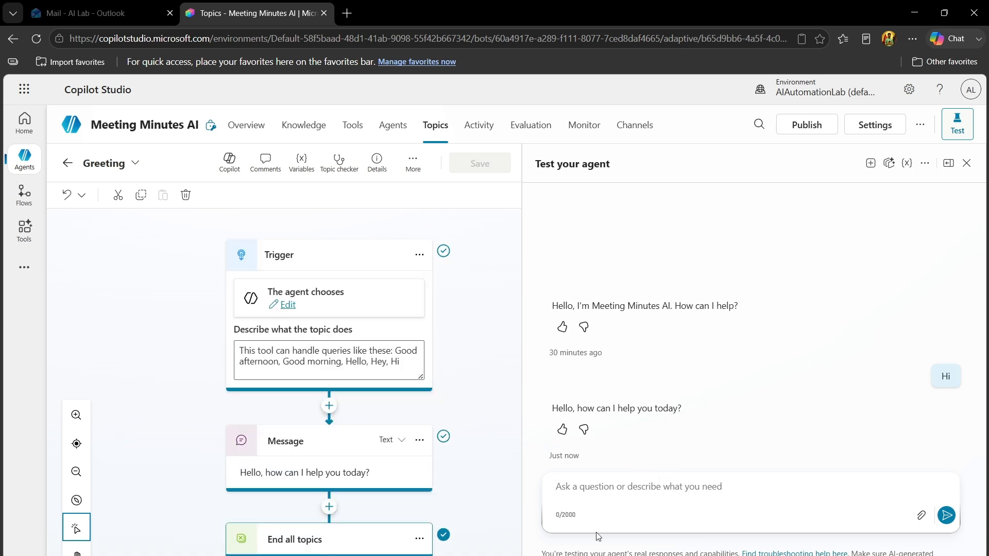
Ask the agent in the test chat to "Generate the Minutes of Meeting"
type("G")
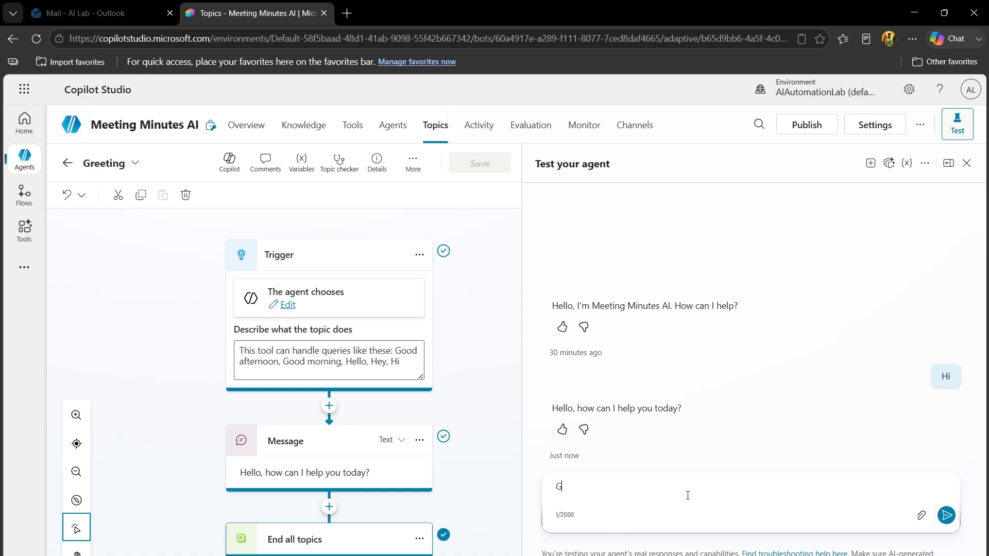
type("enerate the Minutes of Meet")
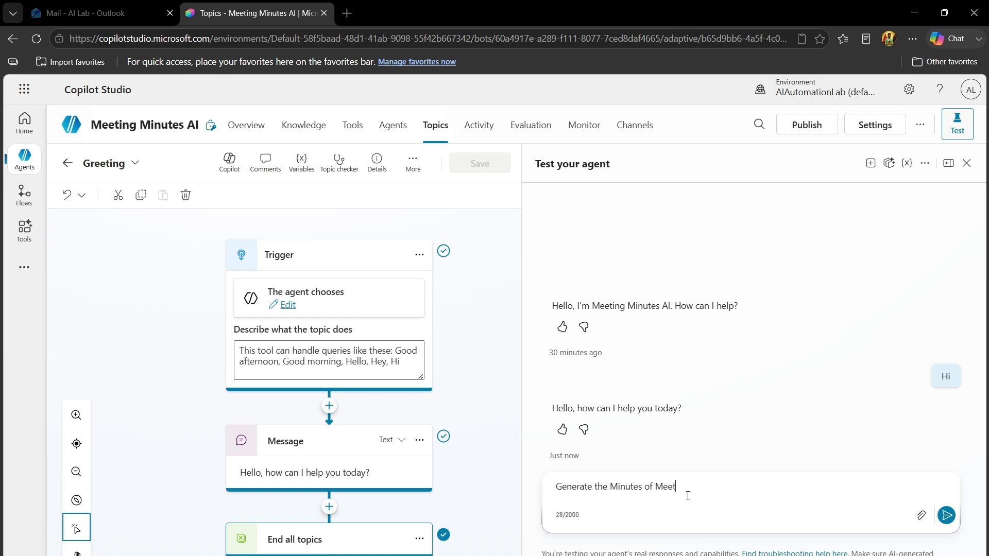
type("ing")
key("Return")
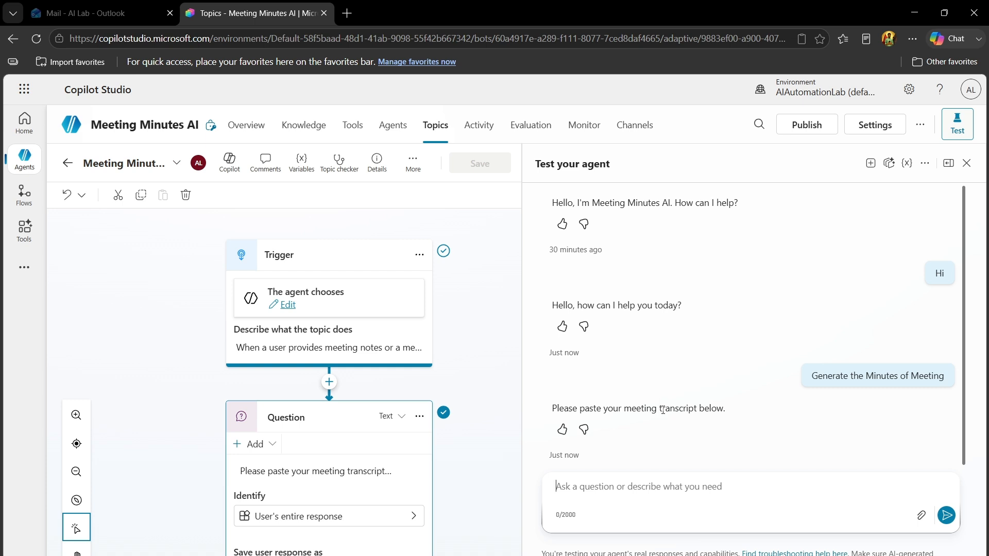
Paste the full Sprint 12 review meeting transcript into the test chat and try to send it
left_click(662, 487)
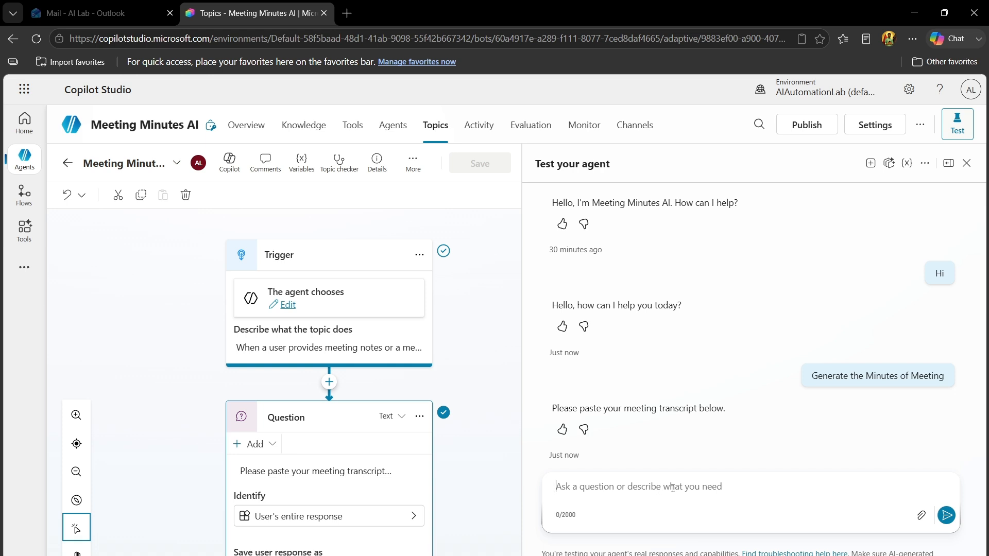
key("ctrl+v")
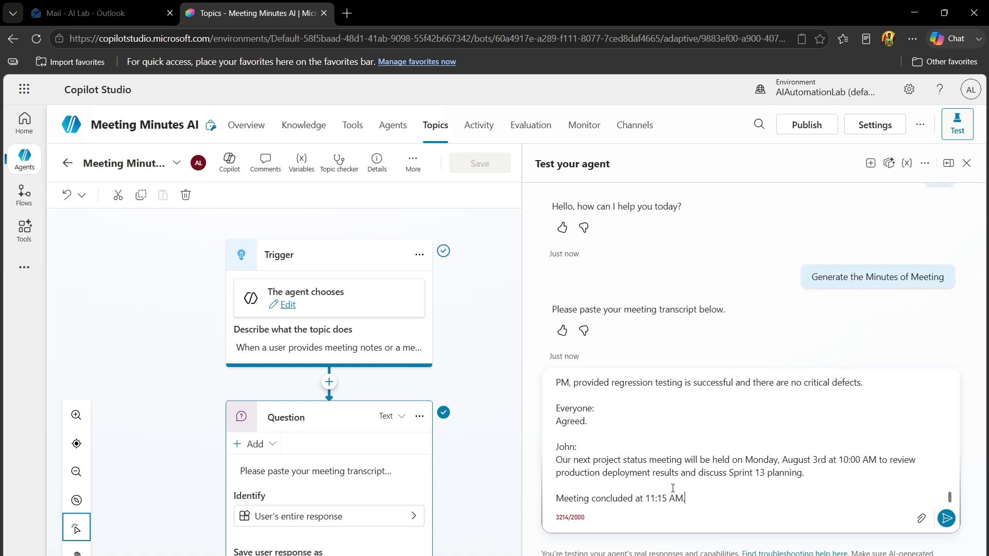
left_click_drag(950, 499, 935, 355)
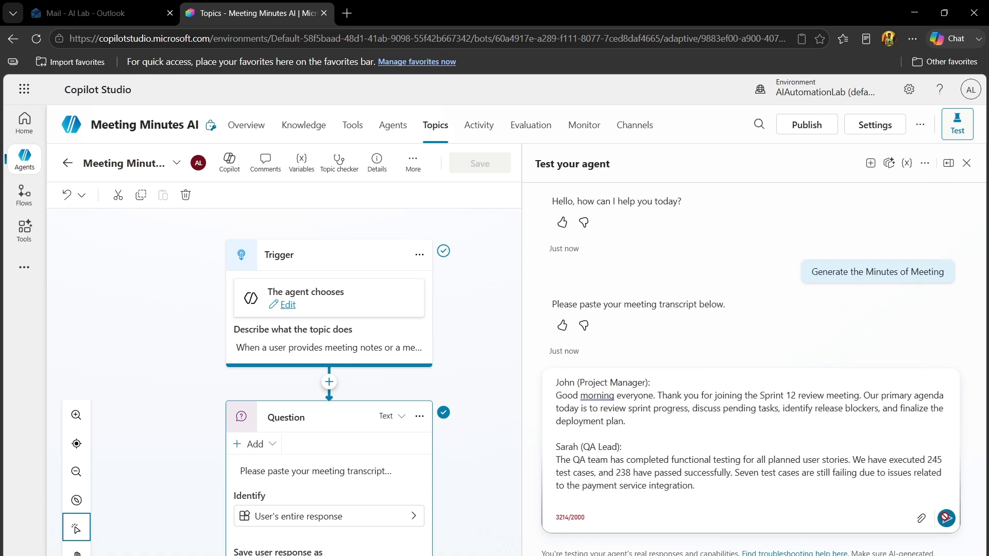
left_click(947, 519)
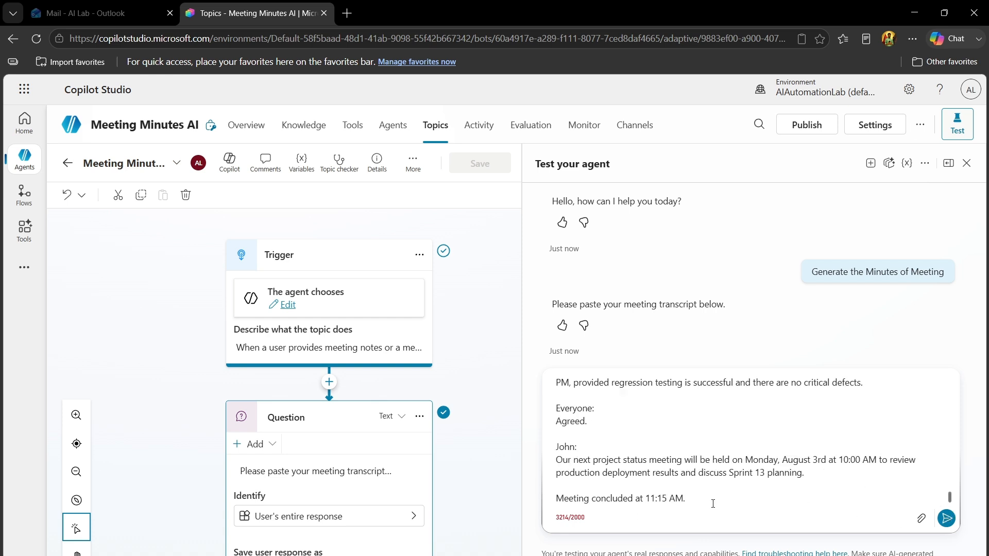
Delete everything after the question about remaining critical bugs from the pasted transcript and send the shortened version
left_click_drag(651, 481, 556, 467)
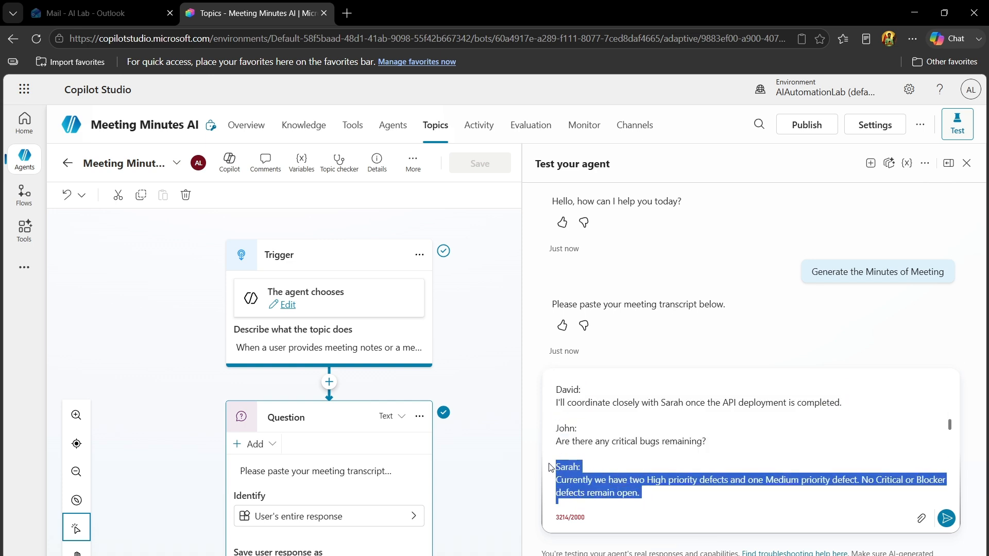
key("BackSpace")
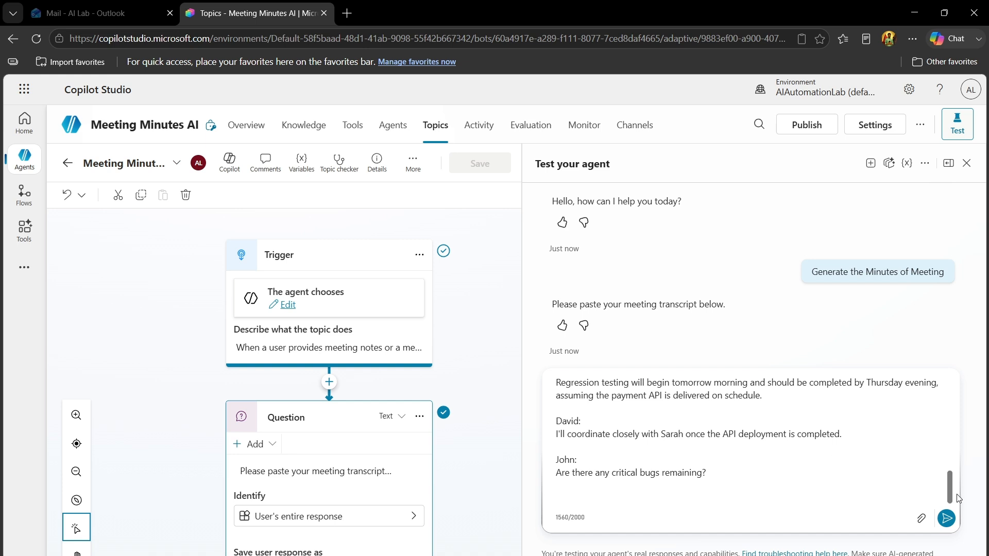
scroll(947, 433, "up", 10)
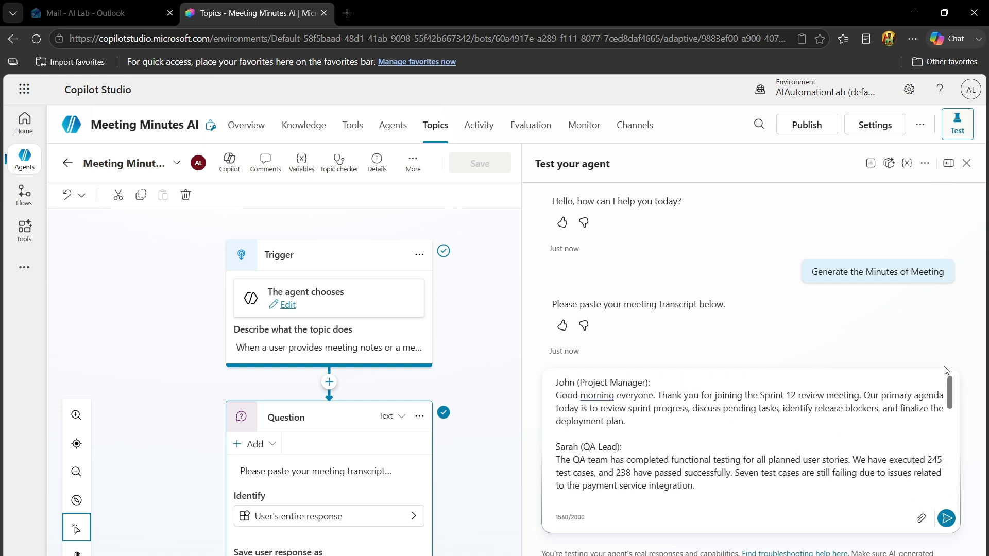
left_click(947, 518)
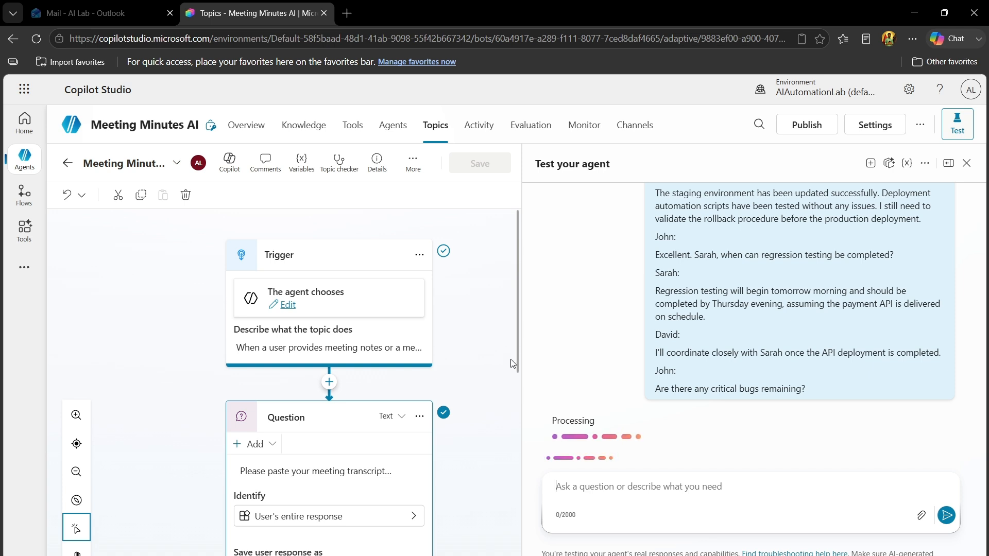
Follow the test run through the Prompt and Message nodes and review the generated minutes from Meeting Summary to Next Meeting
left_click_drag(513, 363, 525, 530)
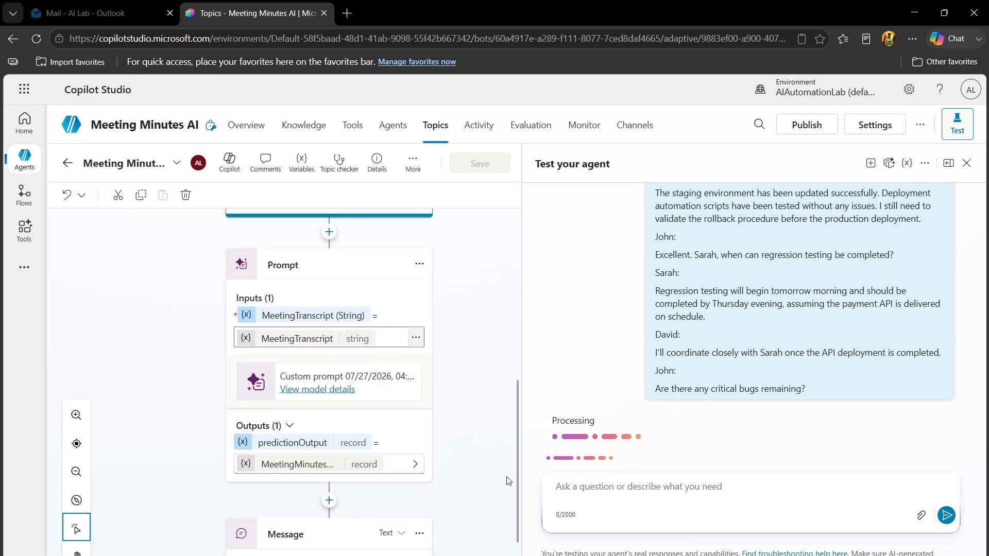
left_click_drag(515, 478, 516, 514)
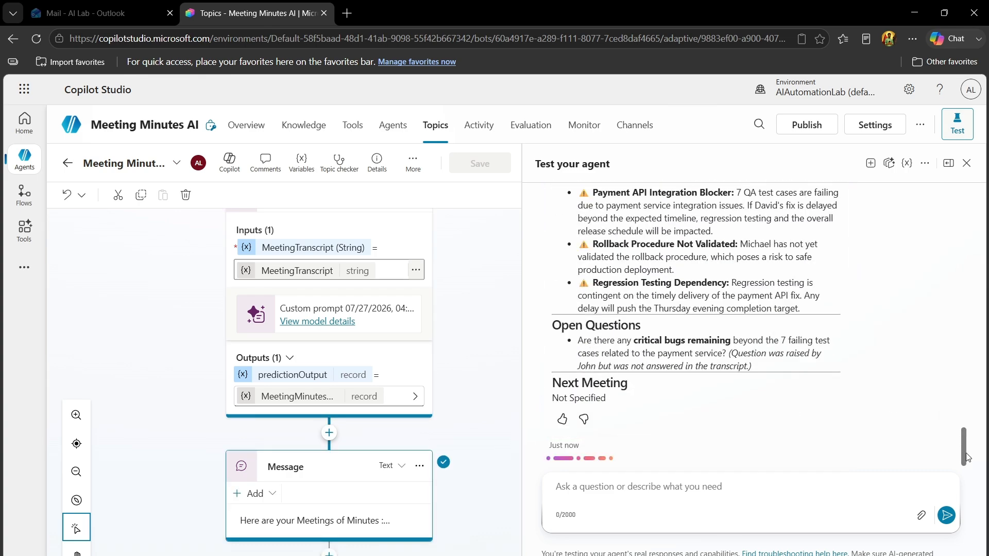
left_click_drag(967, 457, 961, 320)
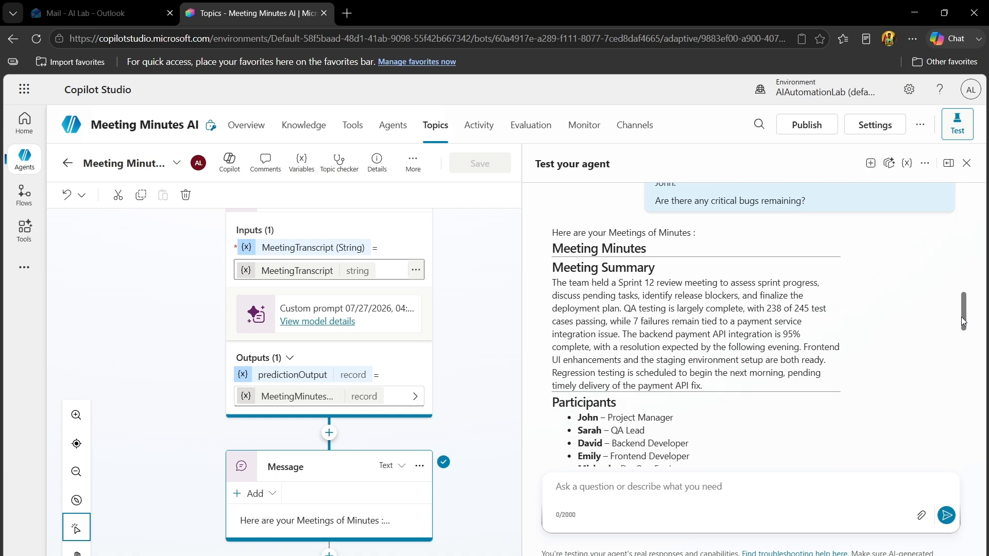
left_click_drag(555, 268, 644, 268)
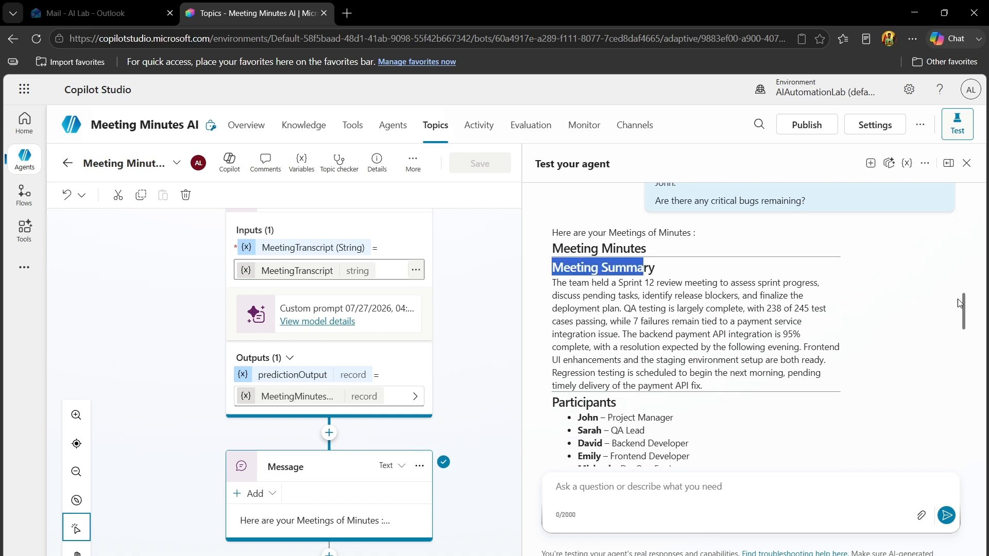
left_click_drag(962, 313, 966, 338)
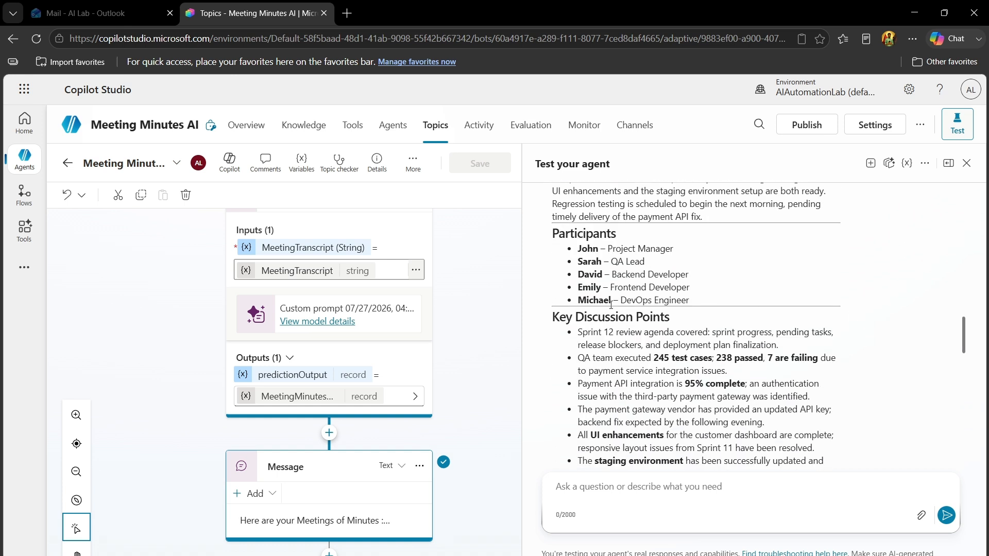
left_click_drag(542, 326, 650, 332)
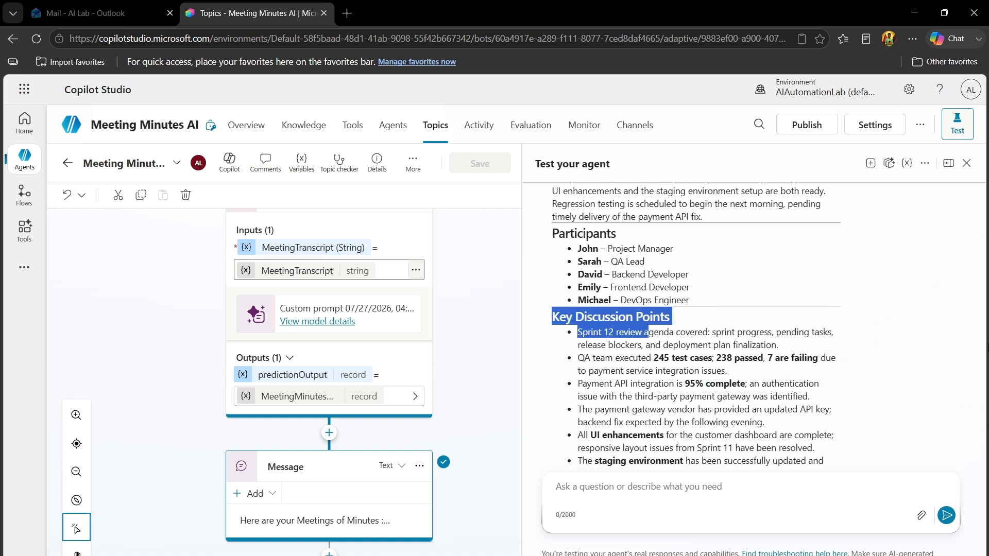
left_click_drag(964, 327, 967, 381)
left_click_drag(551, 253, 653, 258)
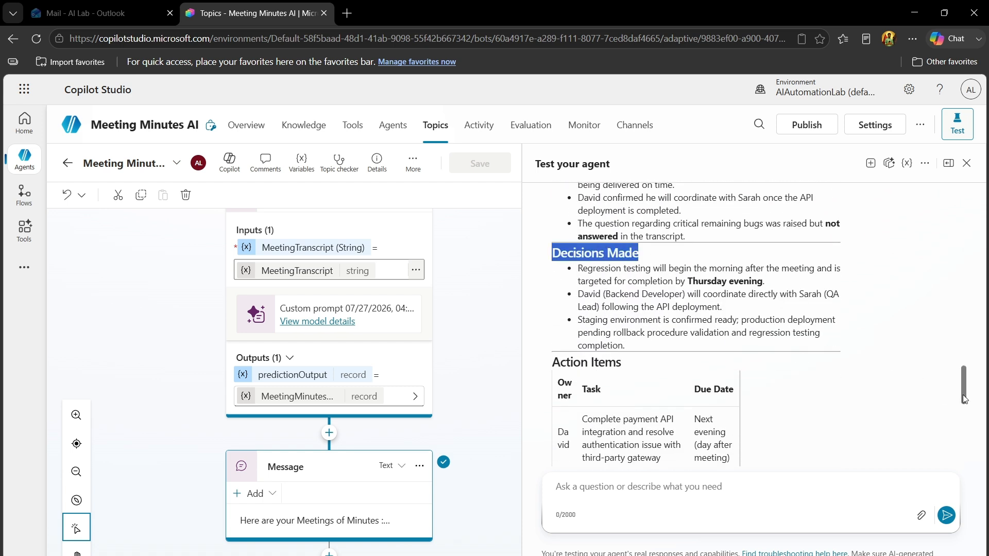
left_click_drag(962, 395, 971, 450)
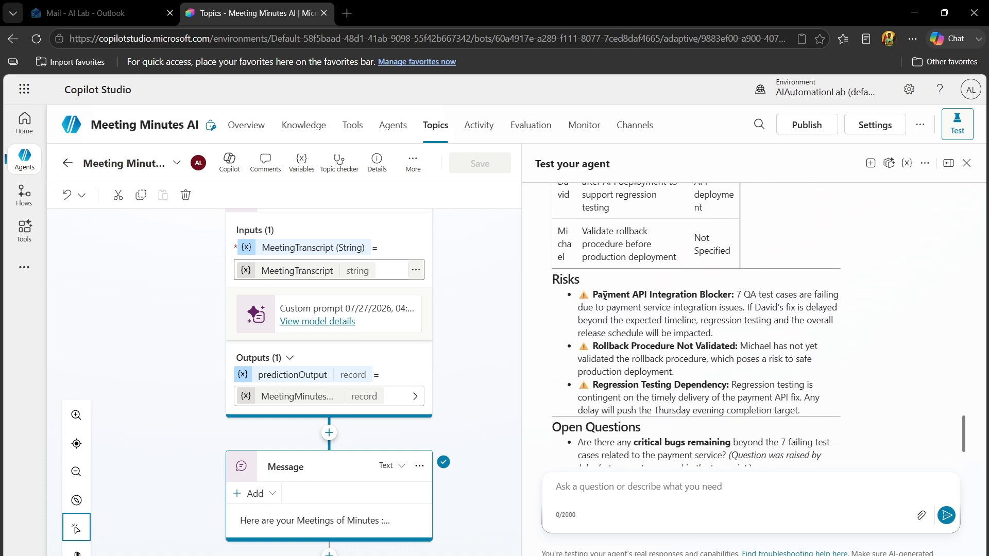
double_click(575, 281)
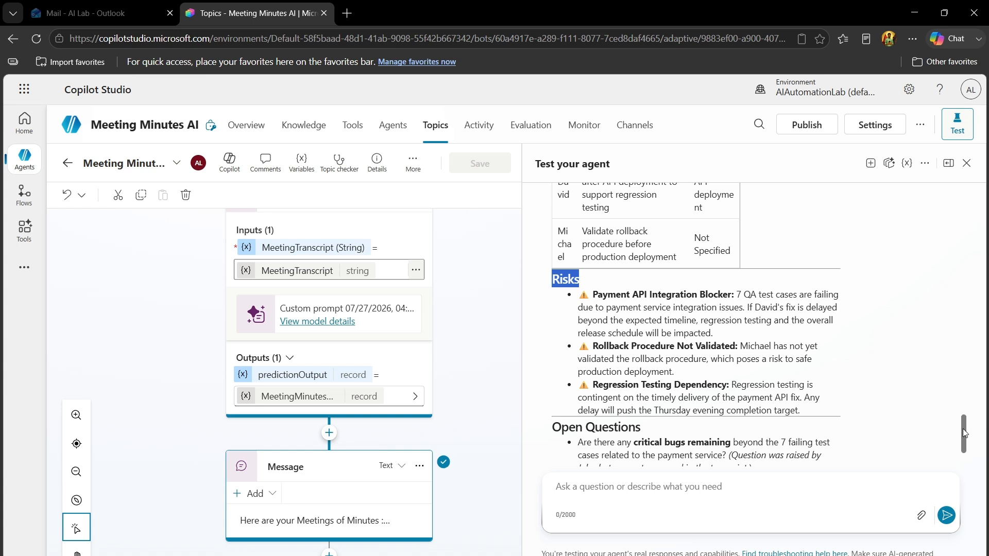
scroll(964, 433, "down", 2)
left_click_drag(563, 335, 639, 335)
left_click(651, 345)
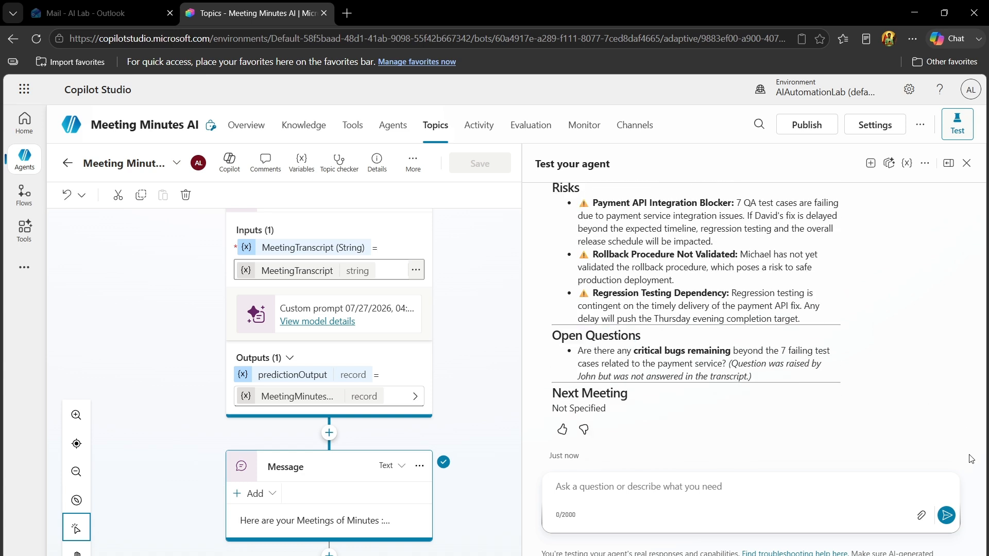
left_click_drag(962, 450, 946, 198)
scroll(947, 212, "down", 15)
Open the agent's channels and try to publish the agent with Force newest version enabled
left_click(649, 126)
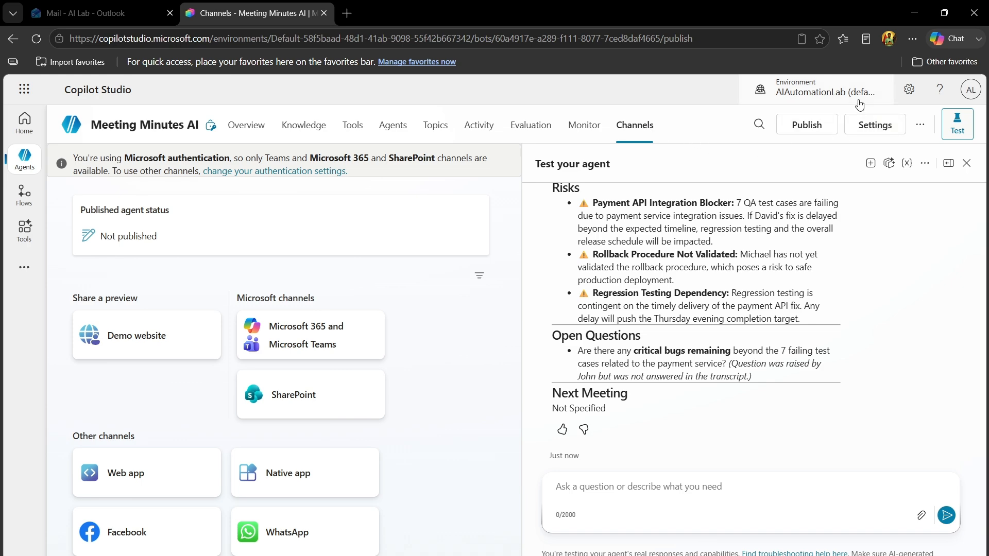
left_click(807, 125)
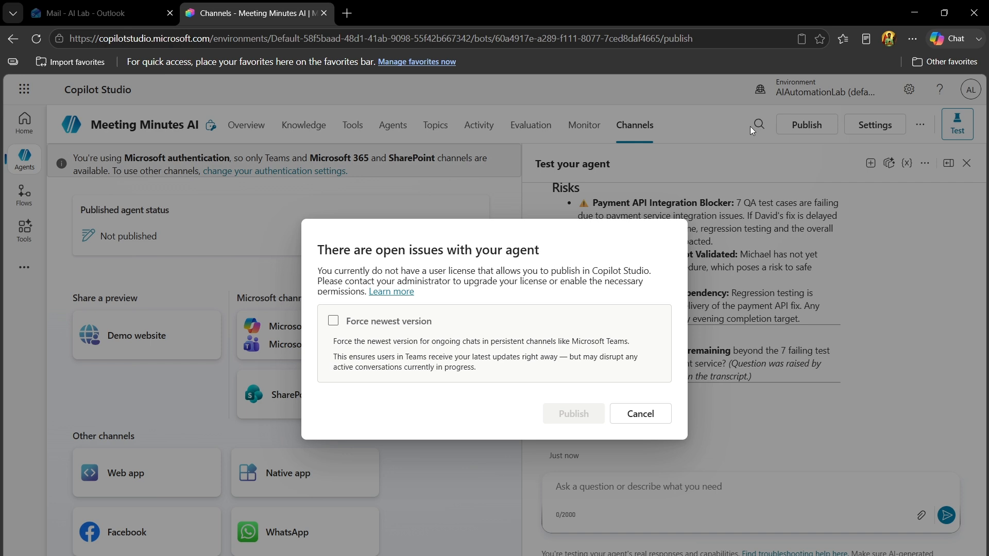
left_click(355, 322)
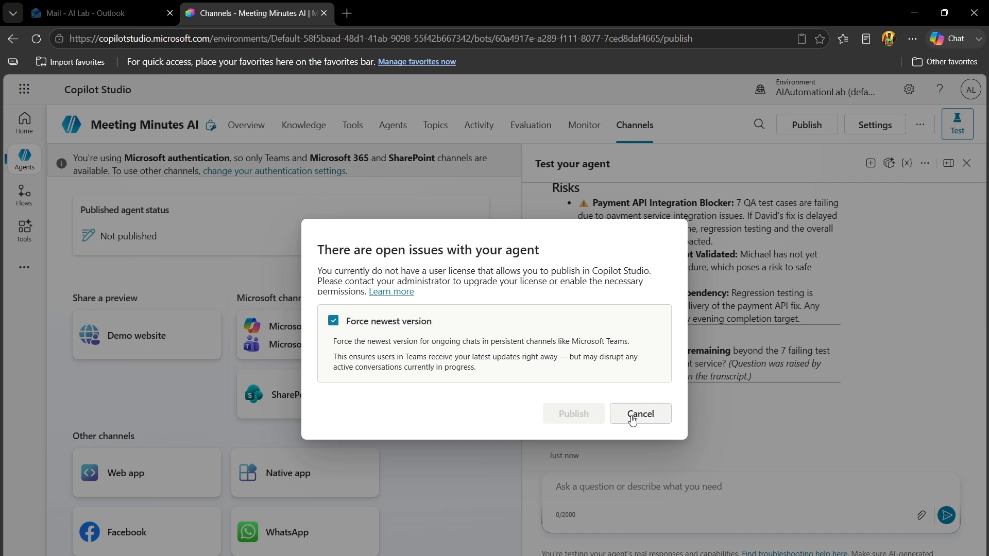
left_click(640, 414)
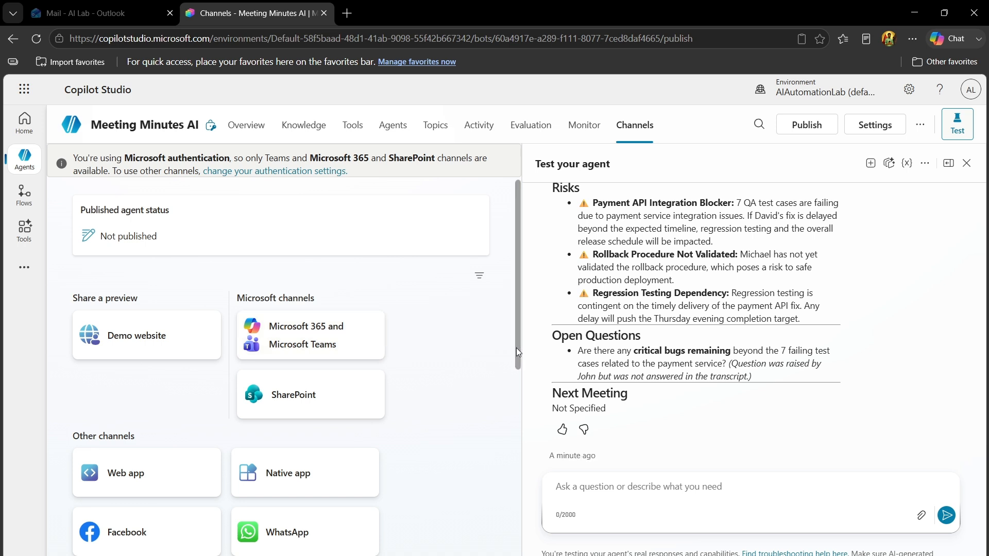
Open the agent's tools, start adding a new tool and search the tool catalogue for "Send email"
left_click_drag(516, 348, 498, 256)
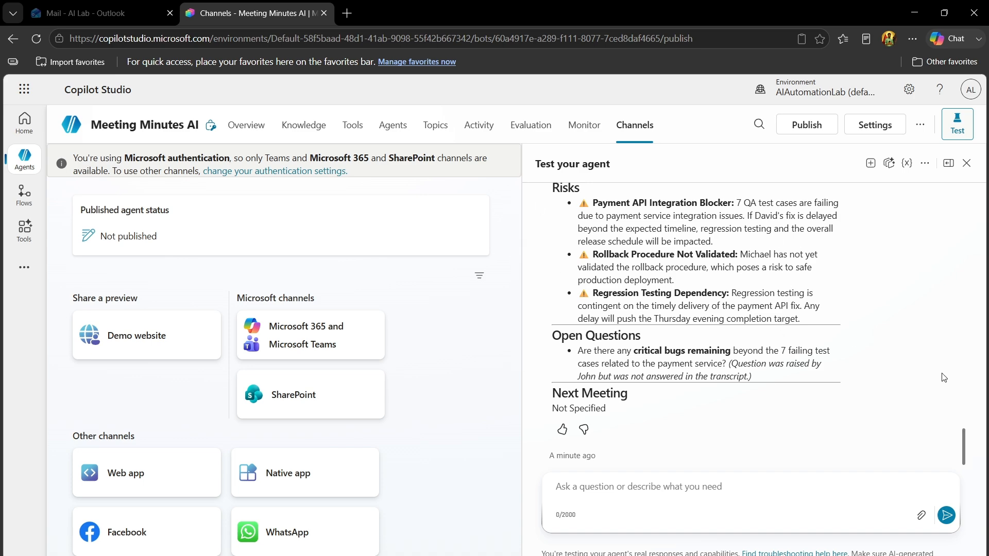
left_click_drag(965, 438, 957, 315)
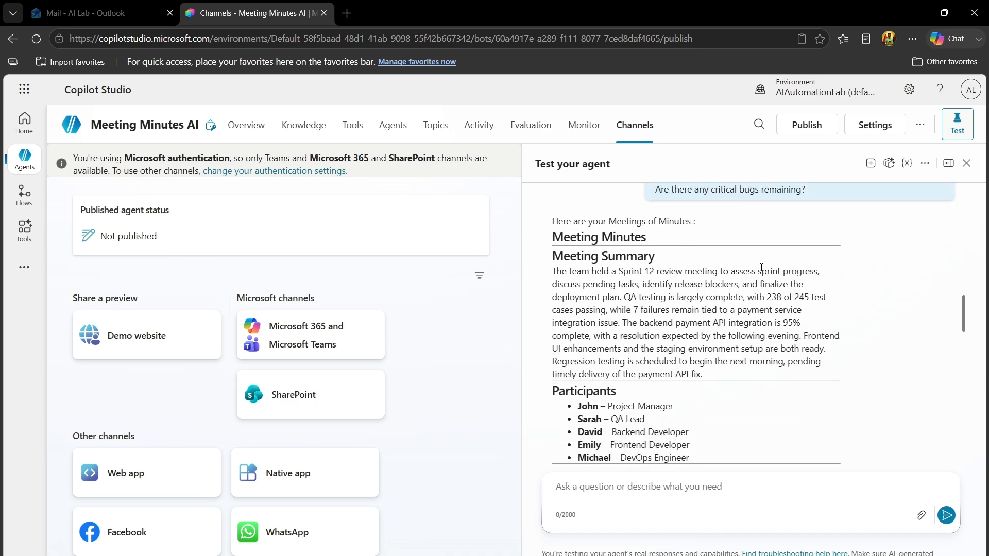
left_click(352, 125)
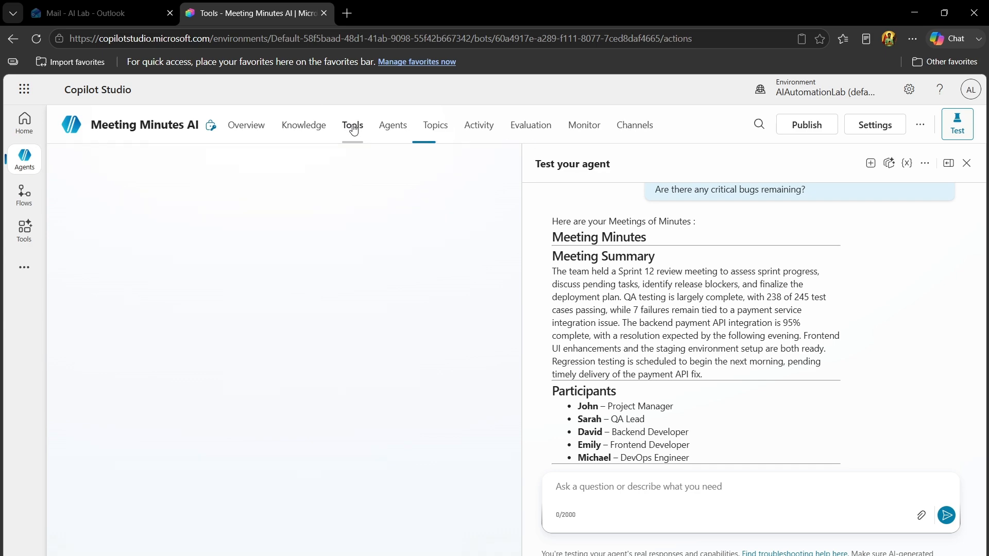
left_click(281, 450)
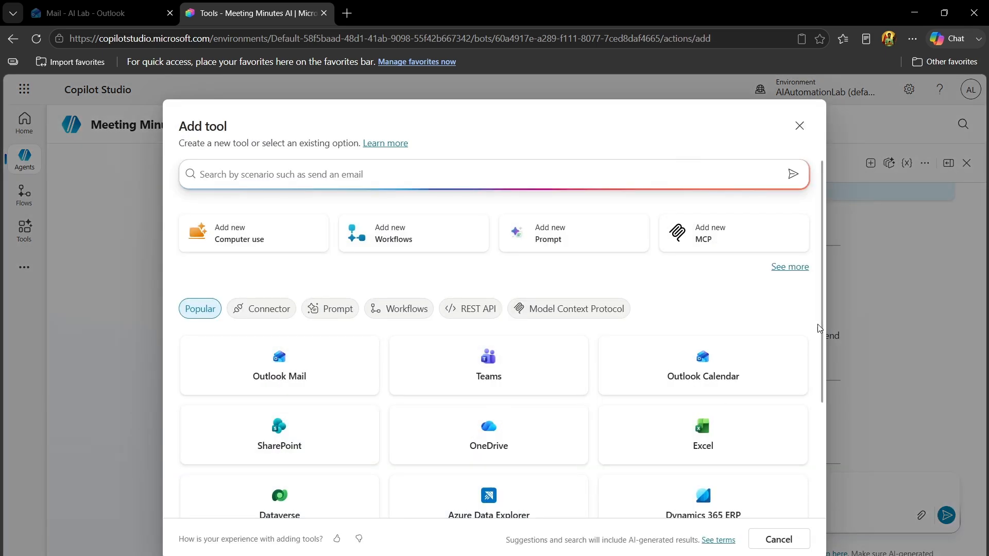
left_click_drag(821, 333, 832, 293)
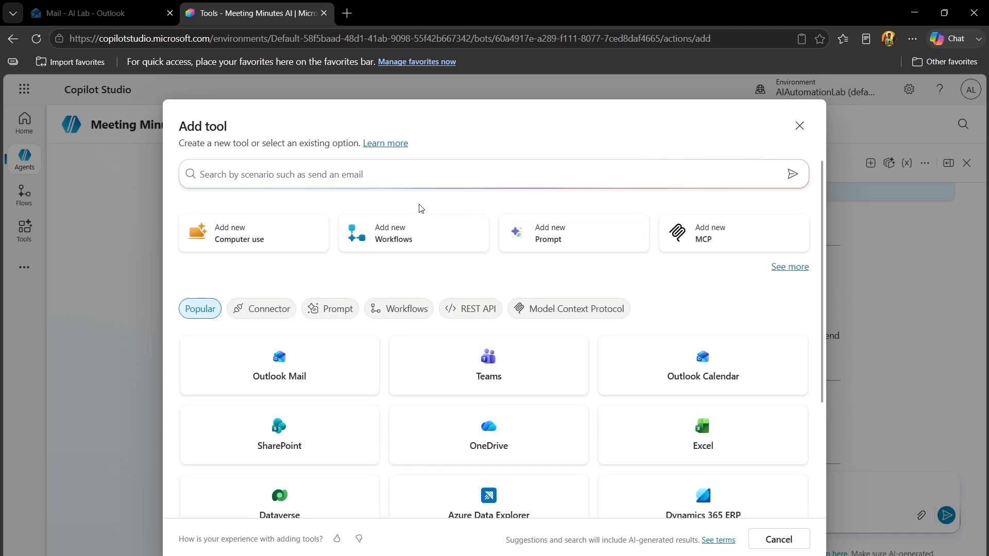
left_click(357, 176)
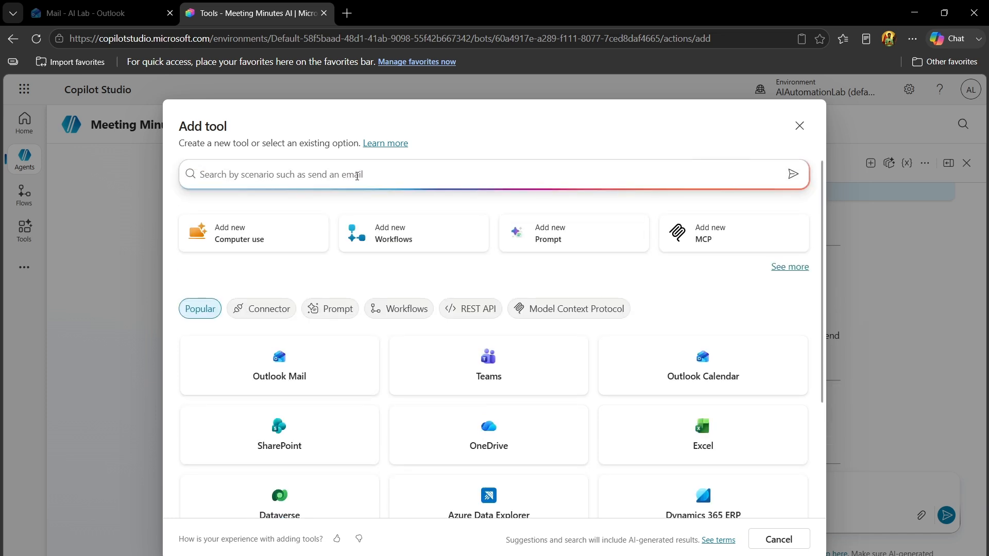
type("Send email")
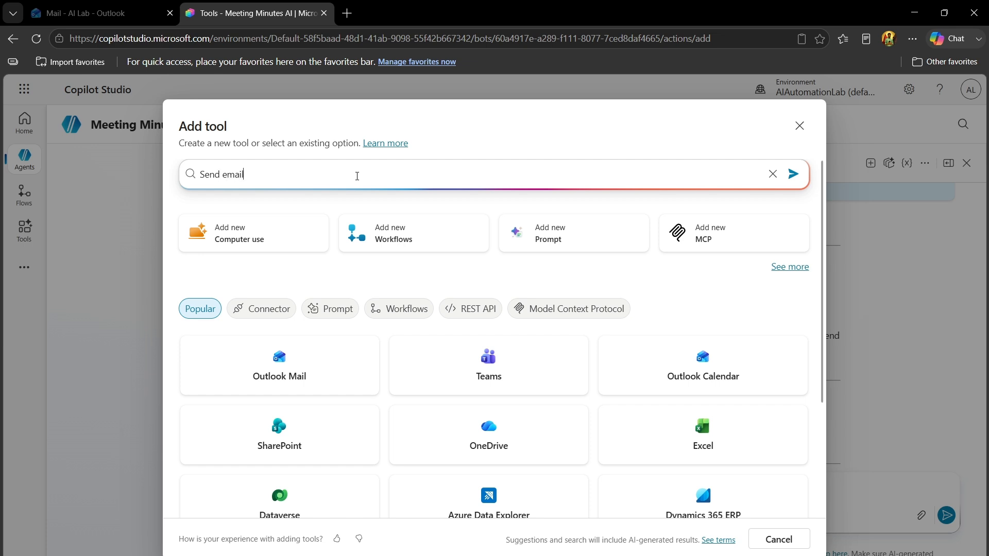
key("Return")
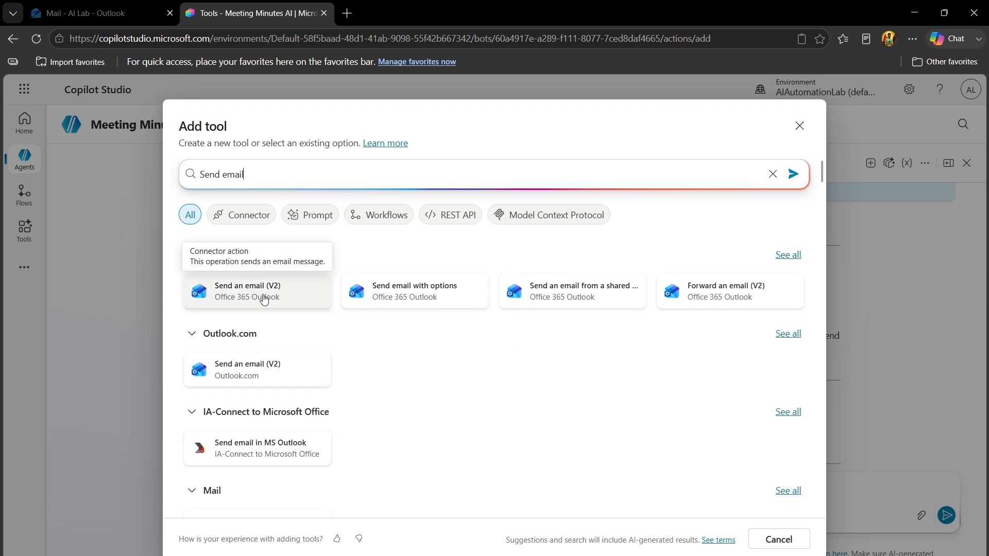
Add the Office 365 Outlook tool Send an email (V2) with the AI Engineering Lab connection and review its details and inputs
left_click(263, 300)
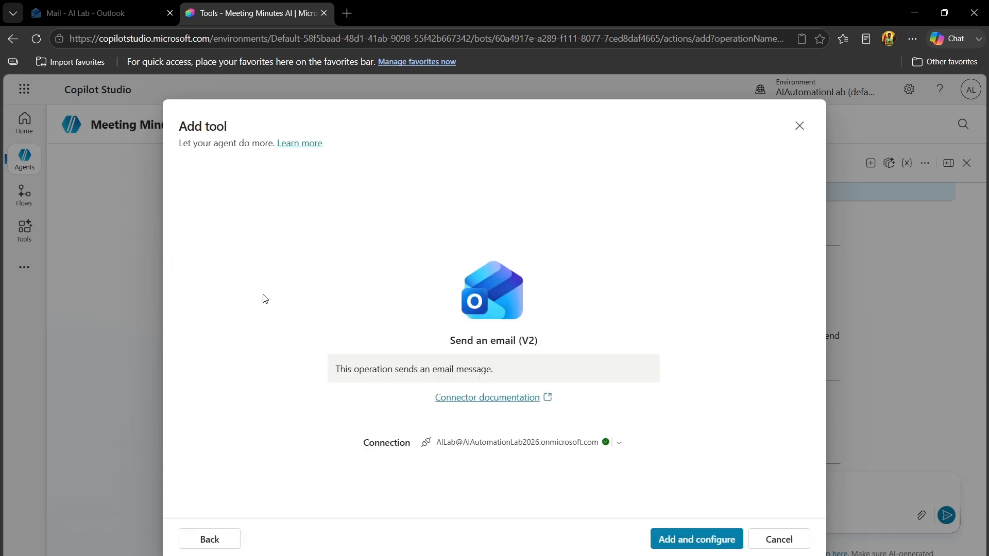
left_click(619, 444)
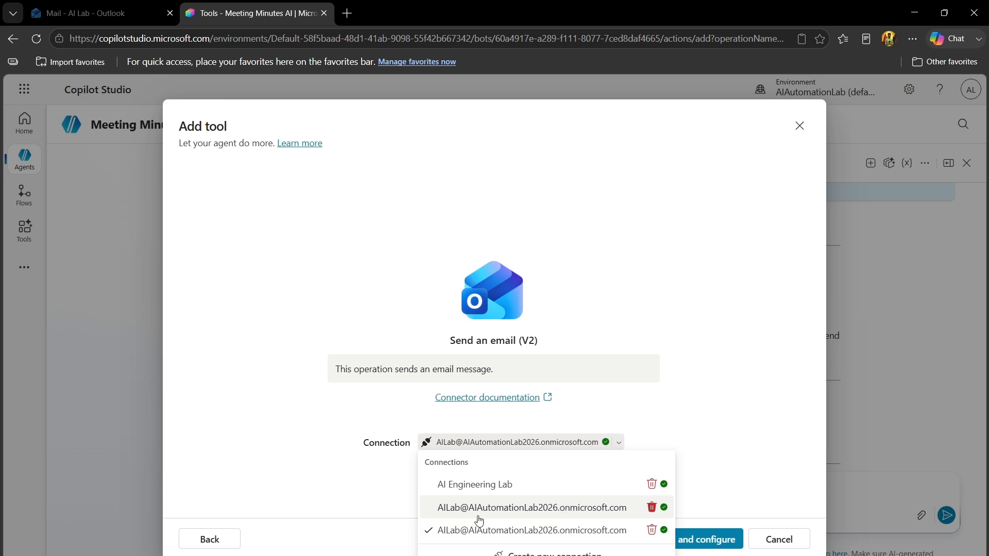
left_click(516, 489)
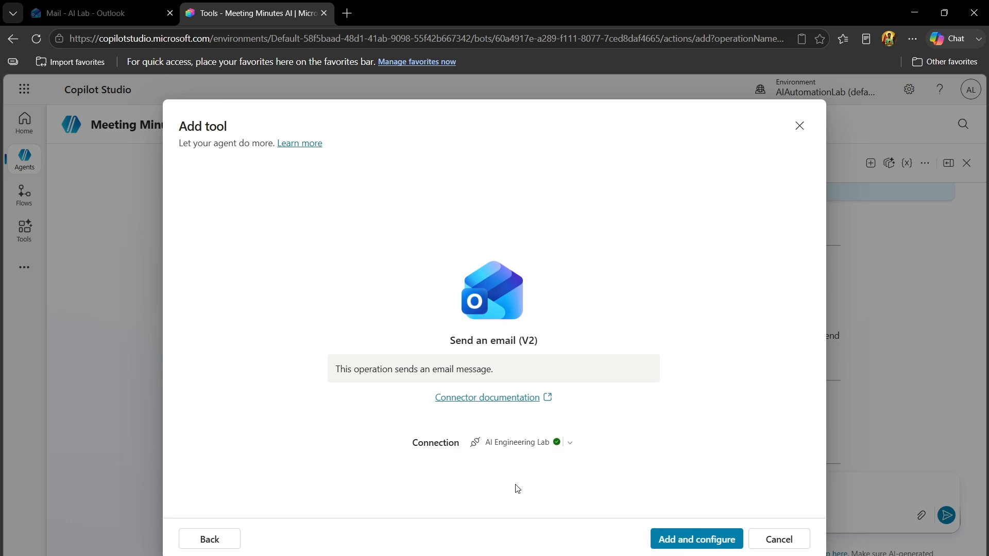
left_click(689, 541)
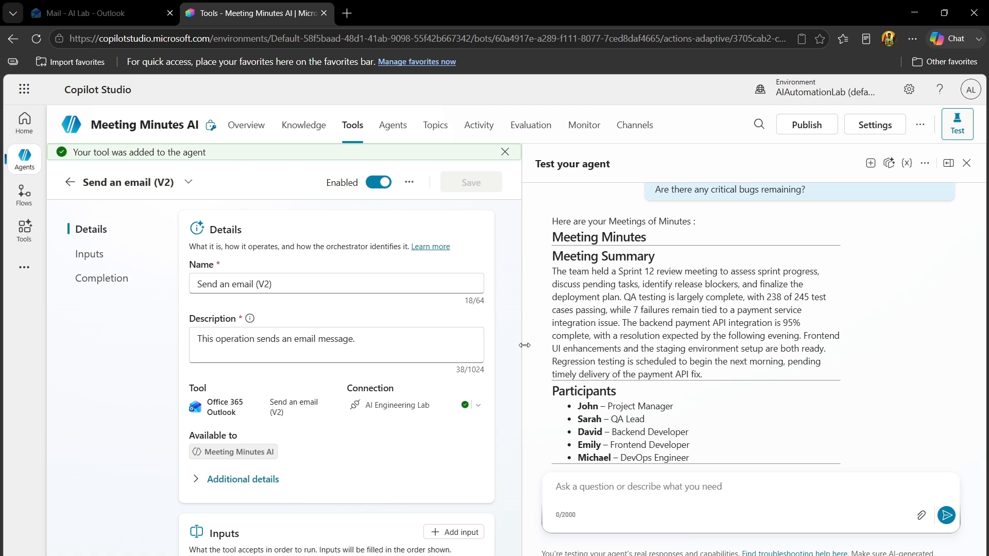
double_click(518, 330)
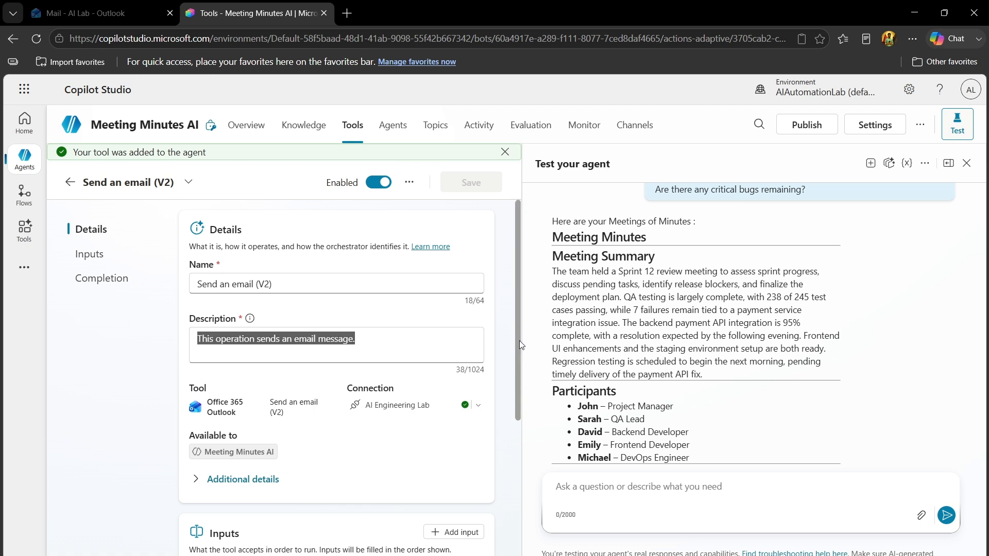
scroll(519, 430, "down", 2)
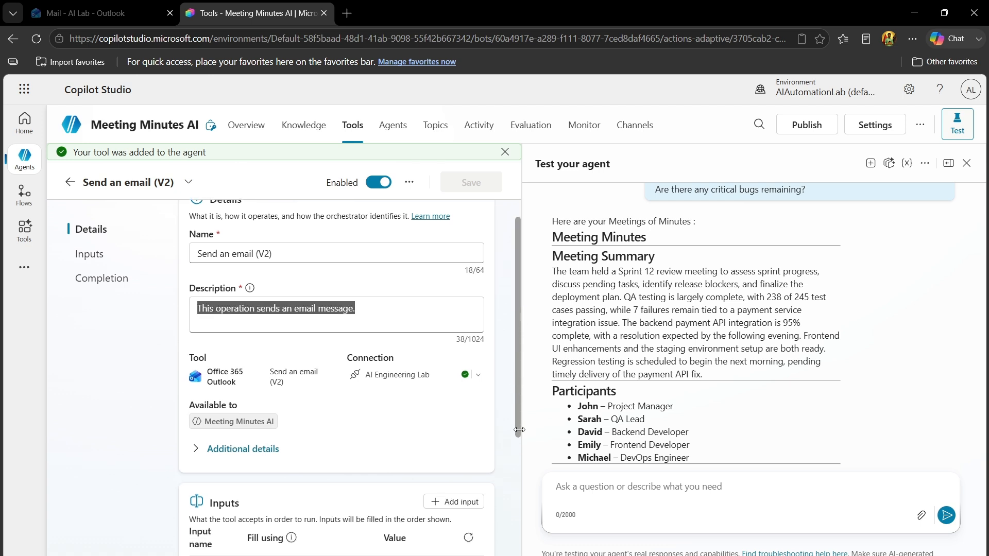
scroll(519, 430, "down", 5)
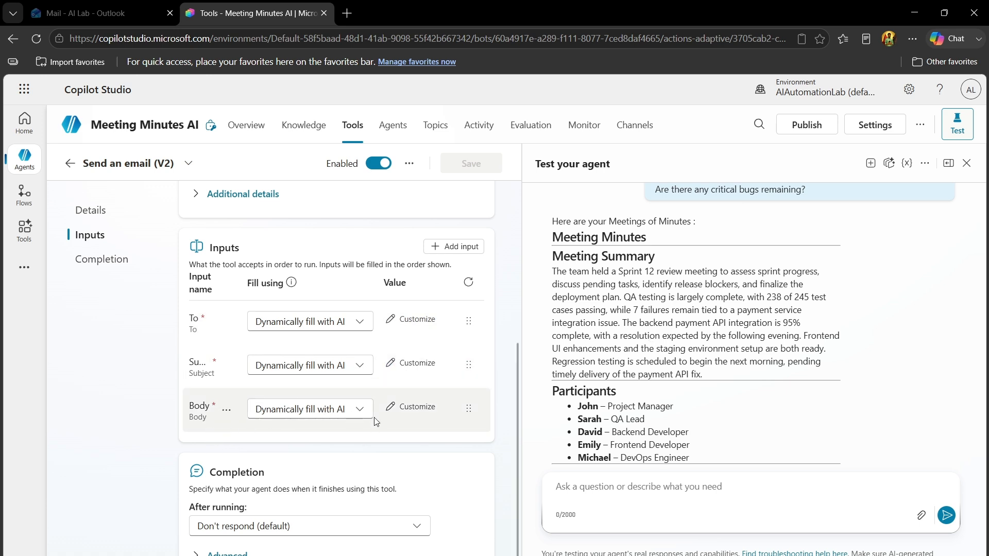
left_click_drag(517, 446, 516, 228)
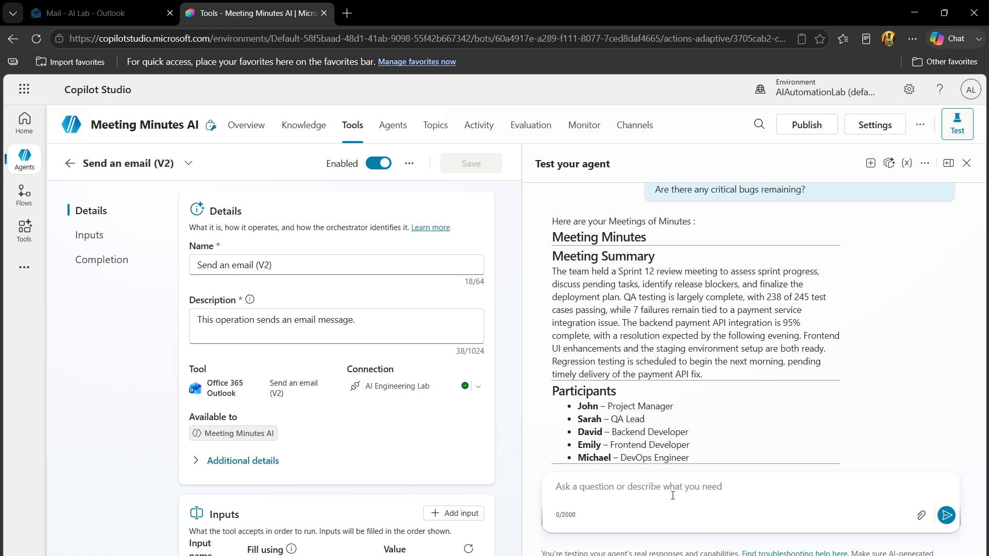
Send the test chat request "Can you please help me to send this Meeting Minutes to" followed by the recipient's email address
type("Can you ")
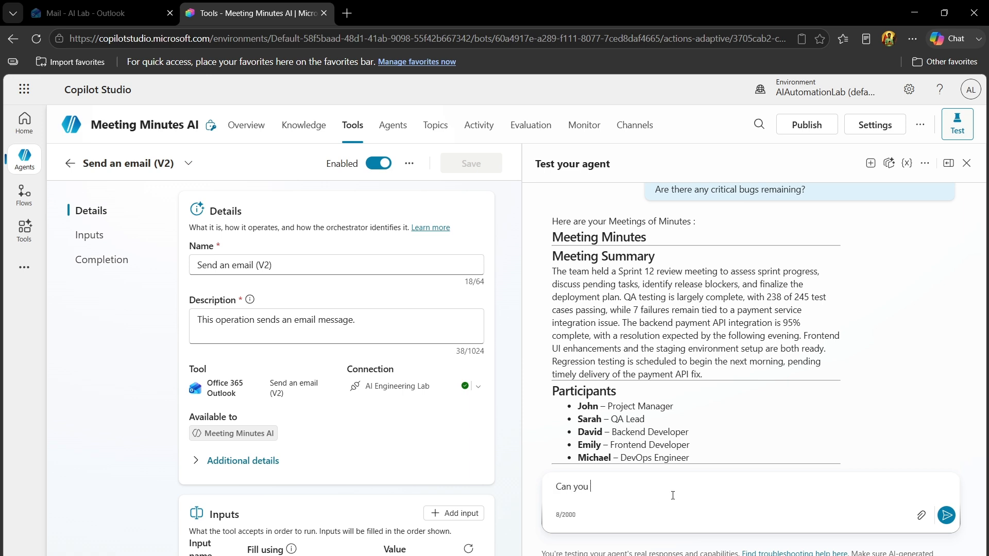
type("please help me to send this Meeting Minutes to")
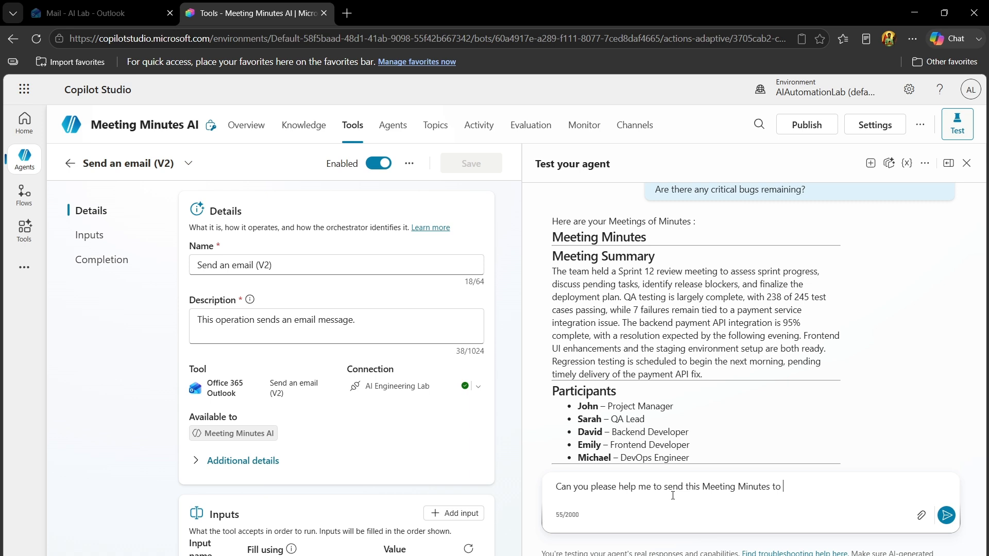
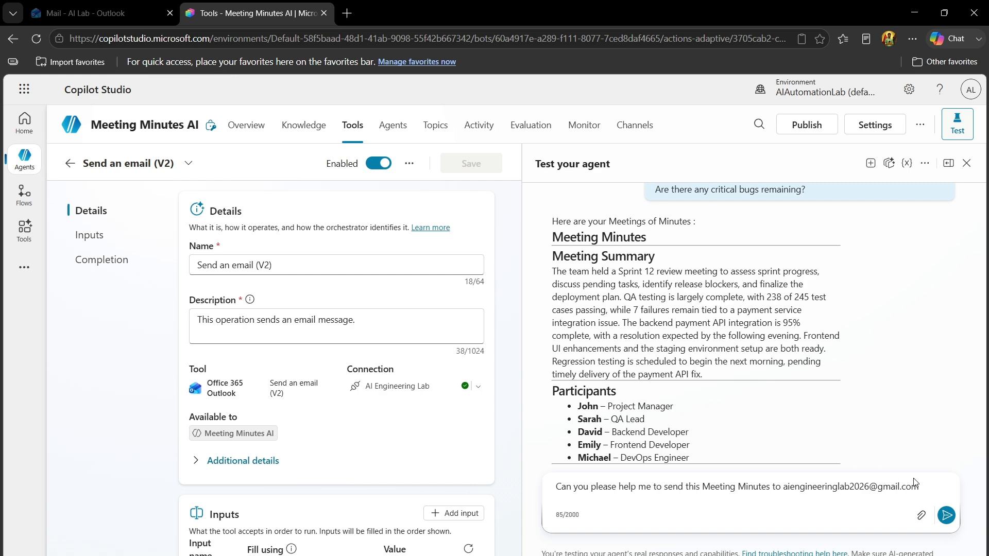
left_click(945, 515)
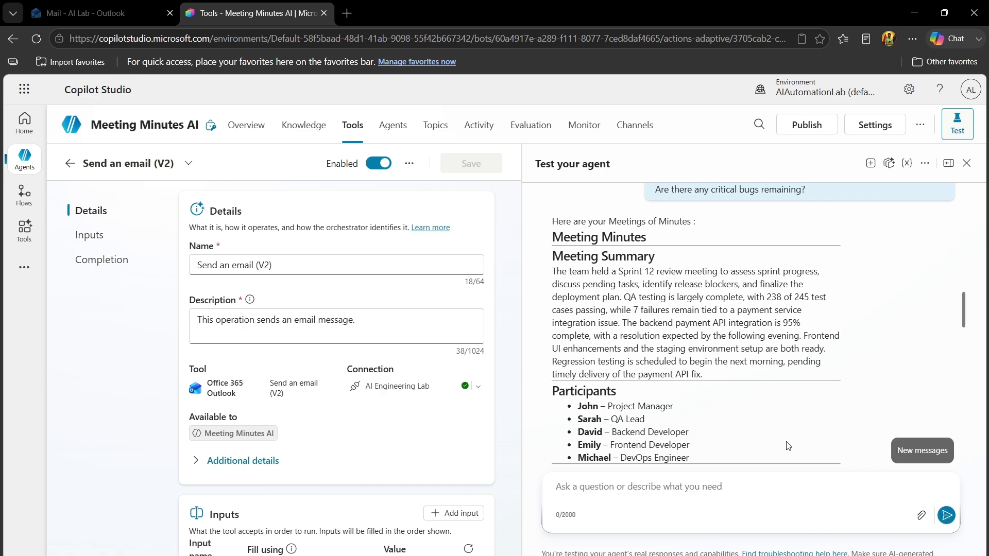
Allow the Office 365 Outlook connection in the test chat and inspect the email body input of the Send an email (V2) action
left_click_drag(966, 308, 966, 447)
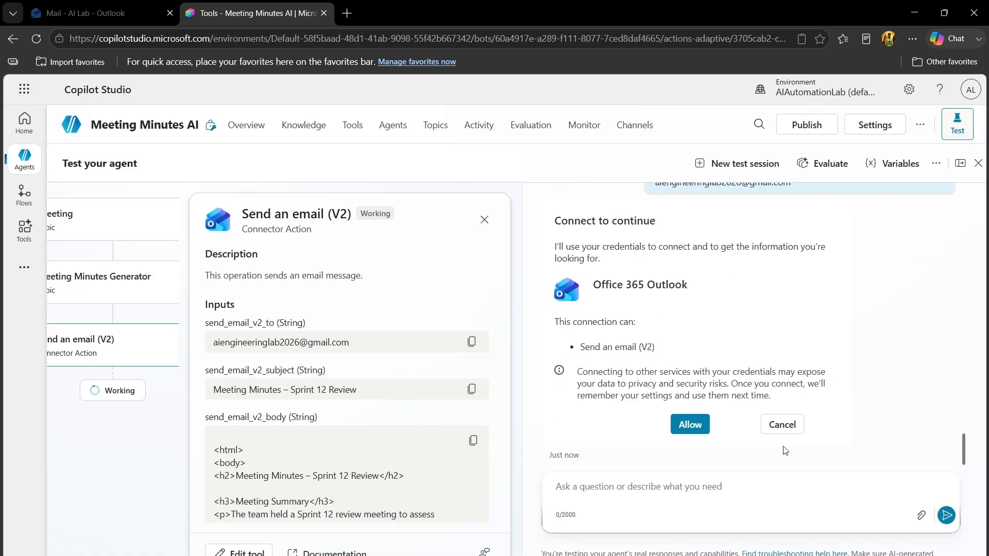
left_click(689, 424)
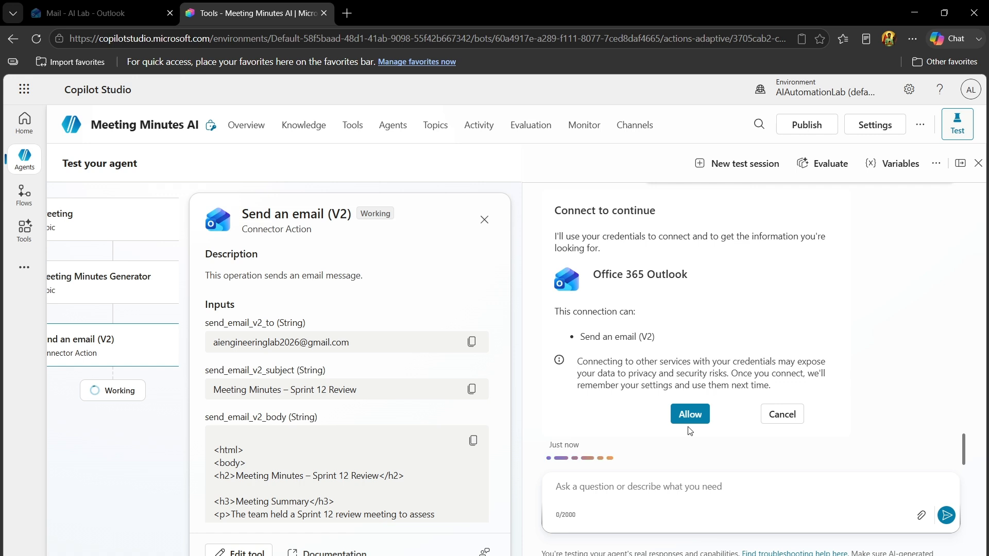
left_click(482, 441)
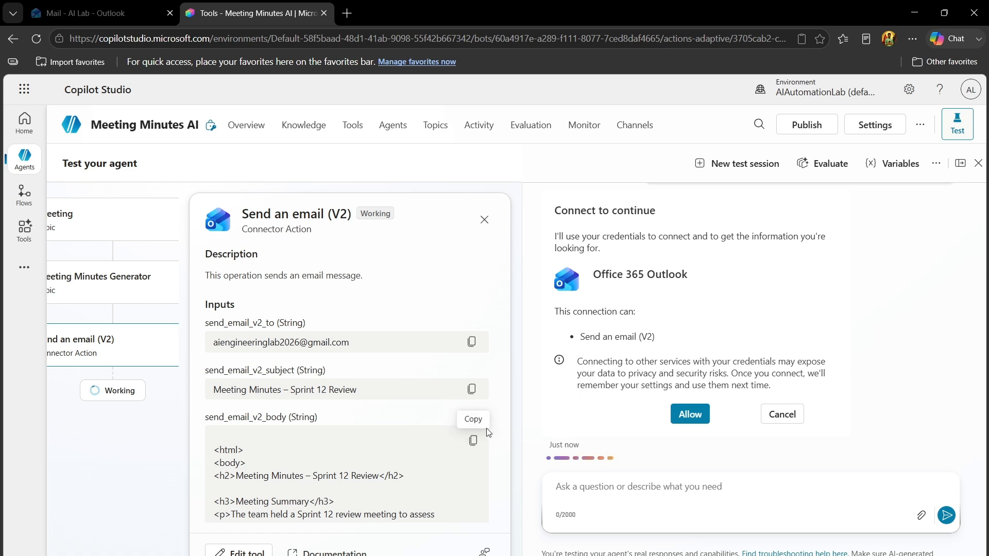
mouse_move(484, 431)
left_mouse_down()
mouse_move(493, 532)
mouse_move(485, 448)
left_mouse_up()
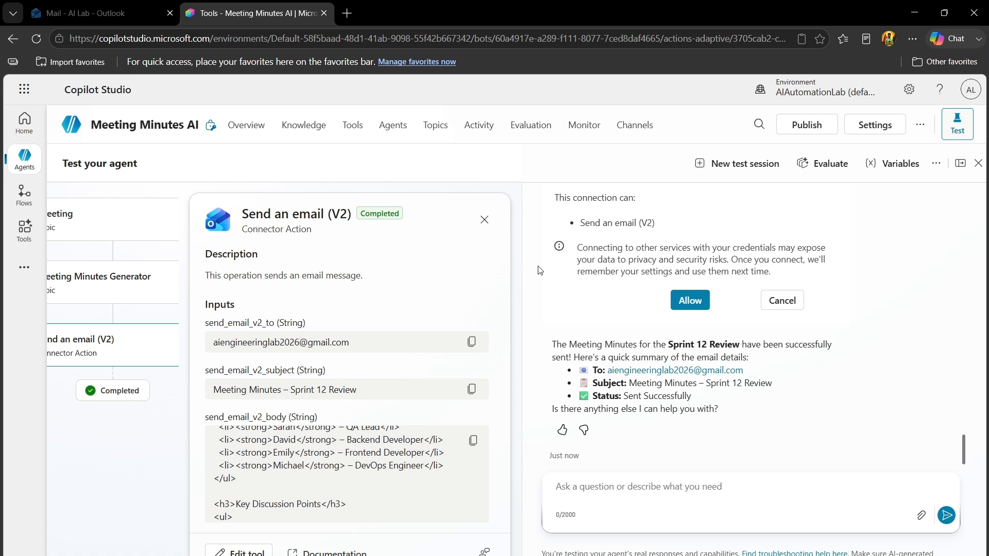
Switch to the Outlook inbox and check for the minutes email, opening the Copilot Studio billing and ITSupport messages and reloading the mailbox
left_click(159, 10)
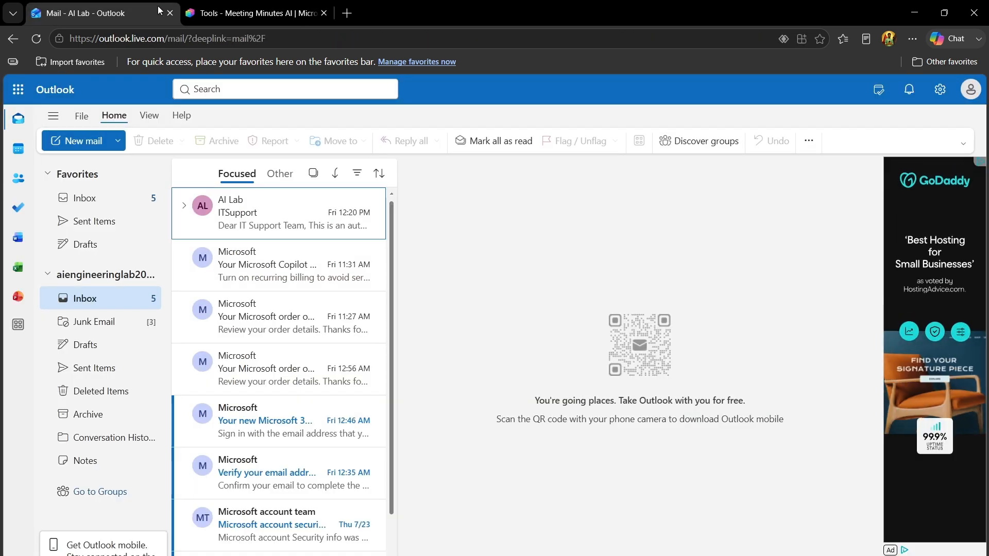
left_click(272, 272)
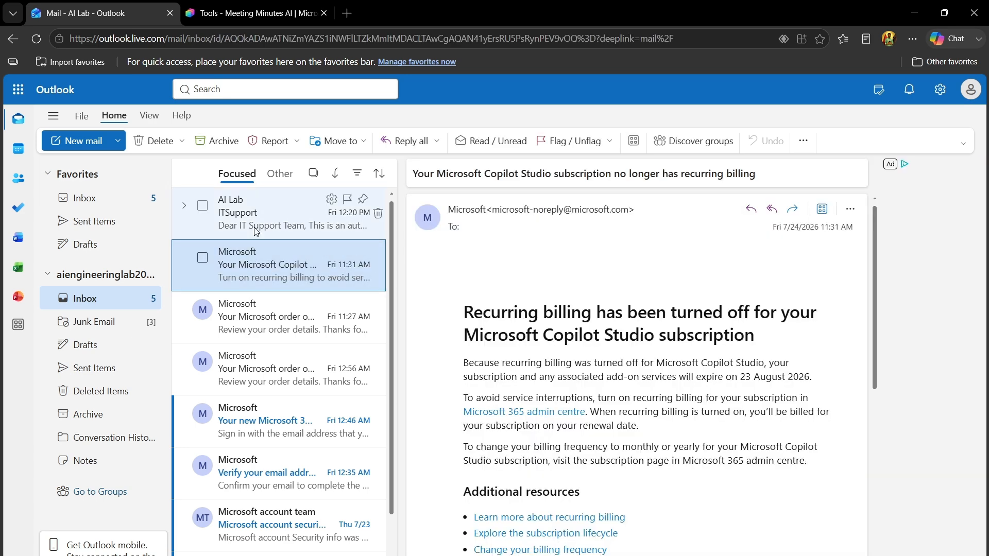
left_click(255, 227)
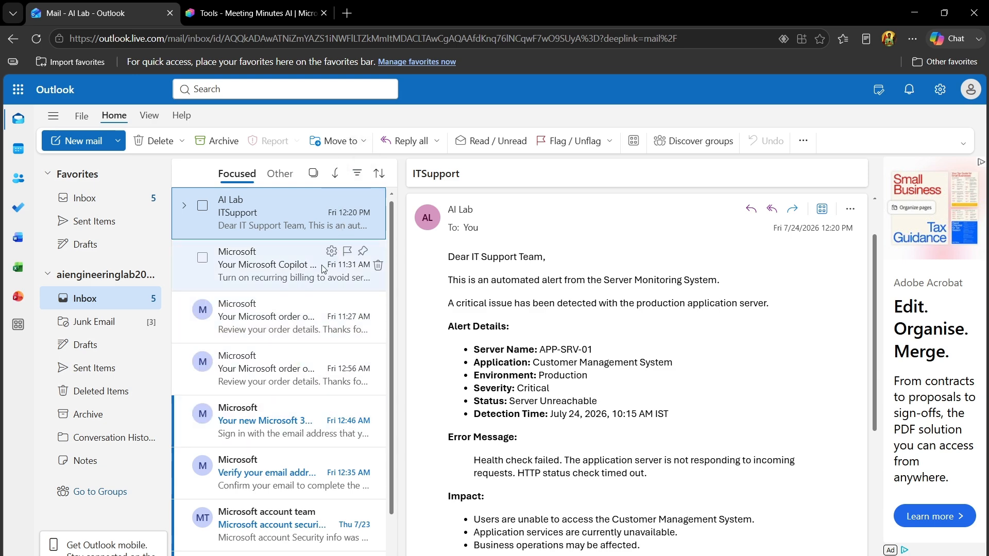
left_click(342, 43)
key("Return")
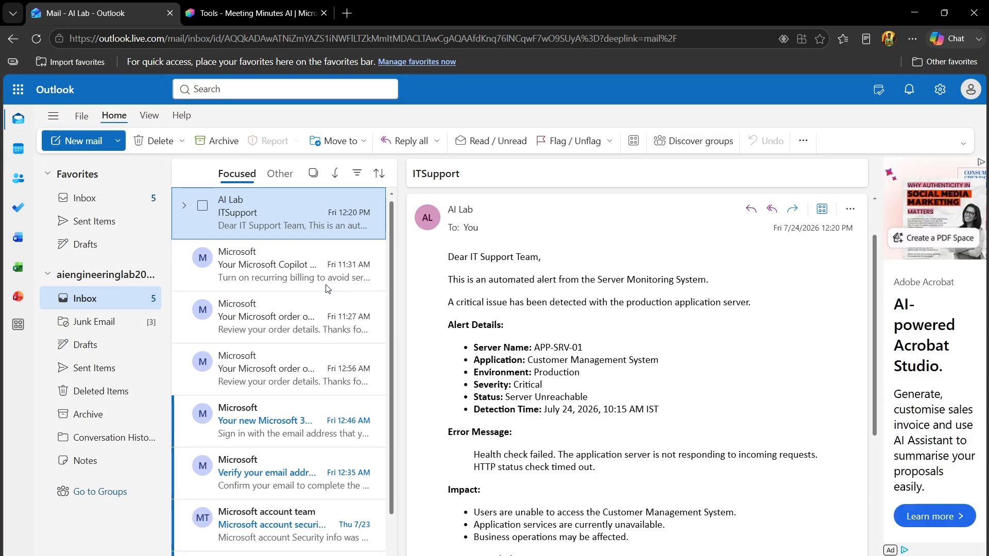
Switch back to Copilot Studio and review the Send an email (V2) run details and the agent's reply
left_click(915, 17)
left_click(222, 6)
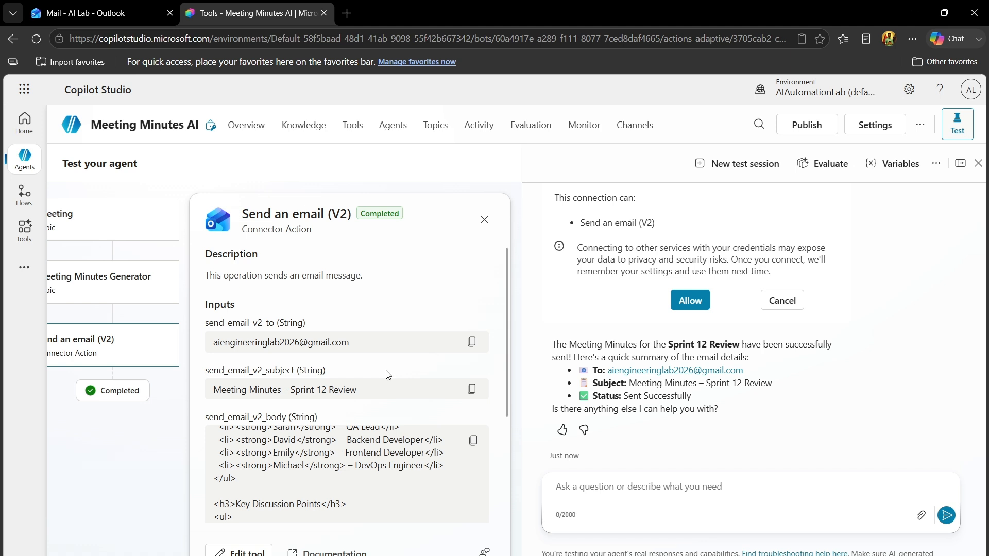
left_click_drag(505, 399, 502, 326)
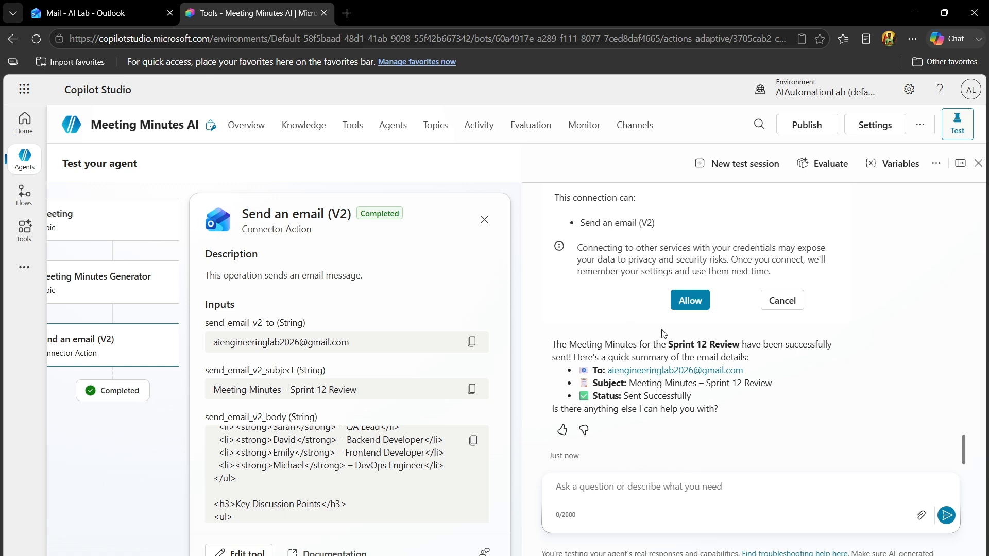
mouse_move(507, 375)
left_mouse_down()
mouse_move(490, 468)
mouse_move(493, 549)
mouse_move(491, 369)
left_mouse_up()
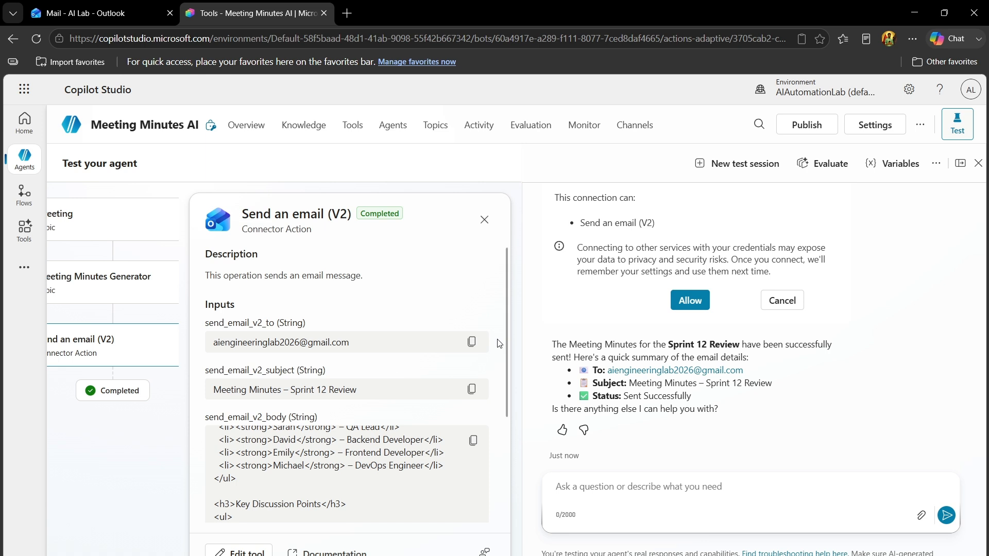